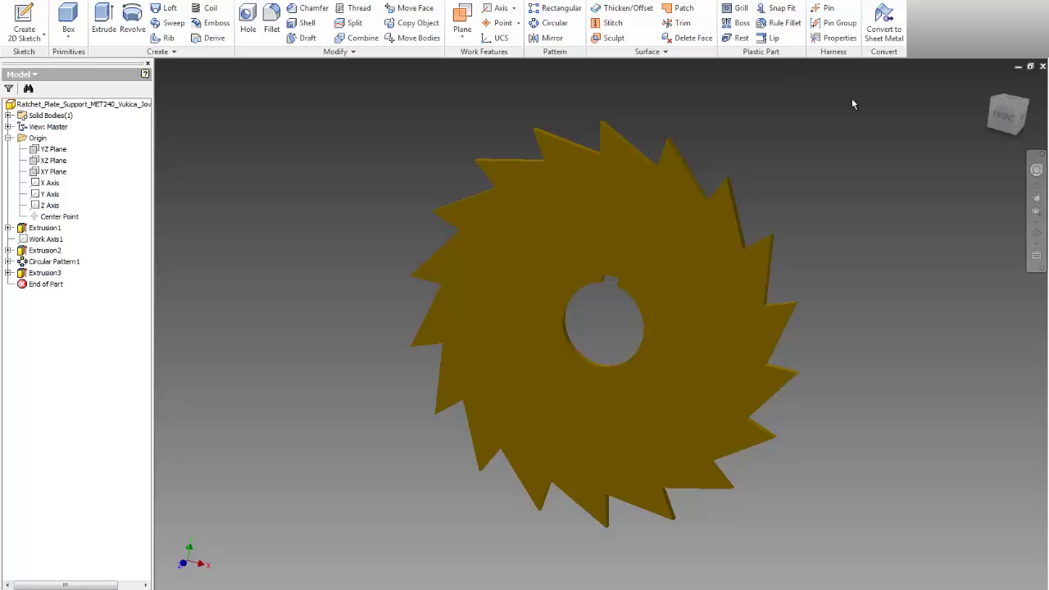
Step: Save and close the ratchet plate, then create a new part from the Standard (in).ipt template
click(1042, 66)
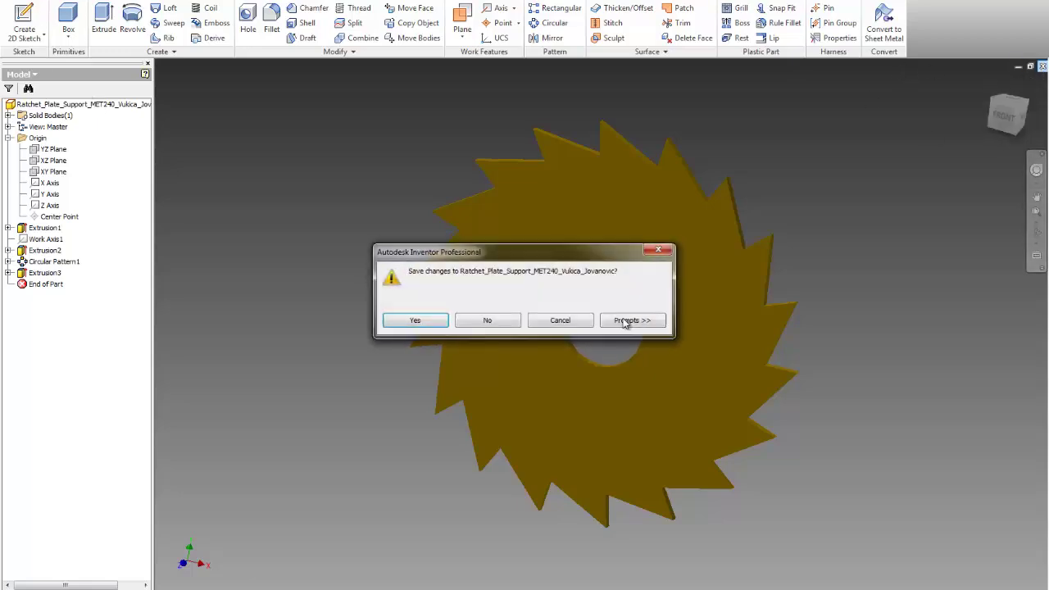
click(415, 320)
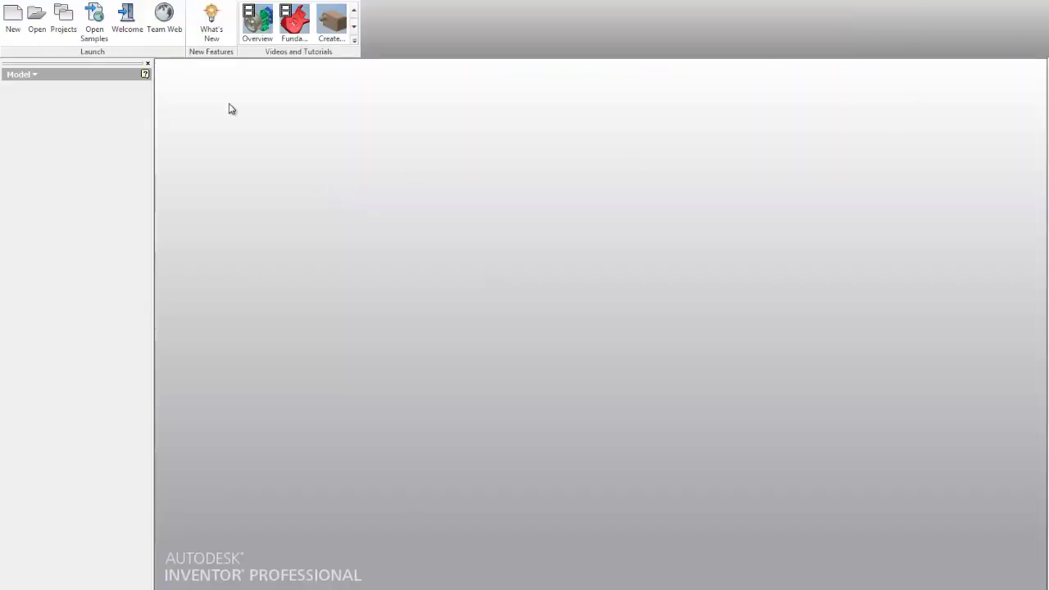
click(13, 18)
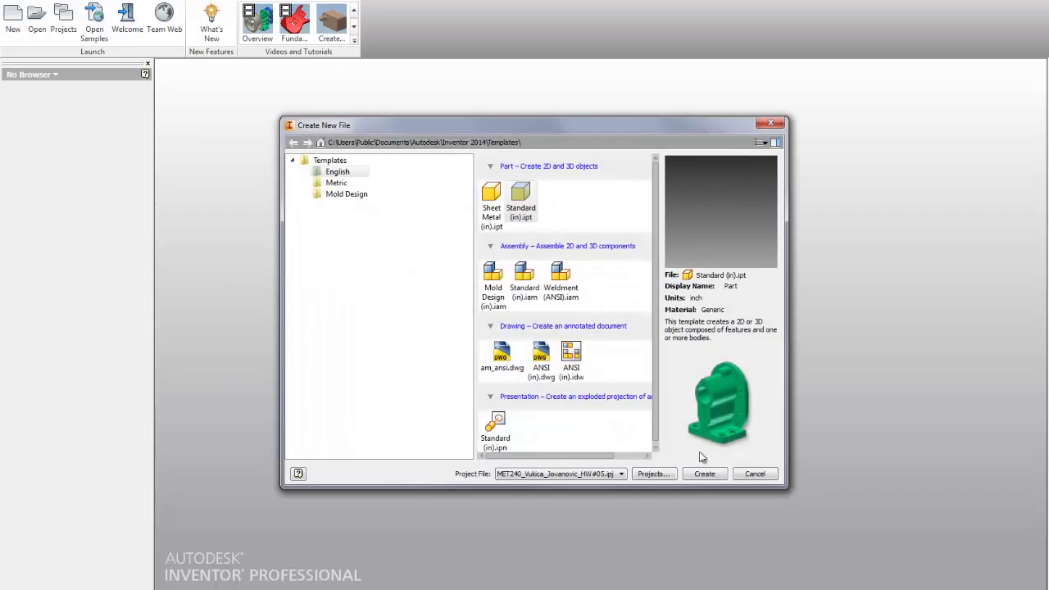
click(704, 474)
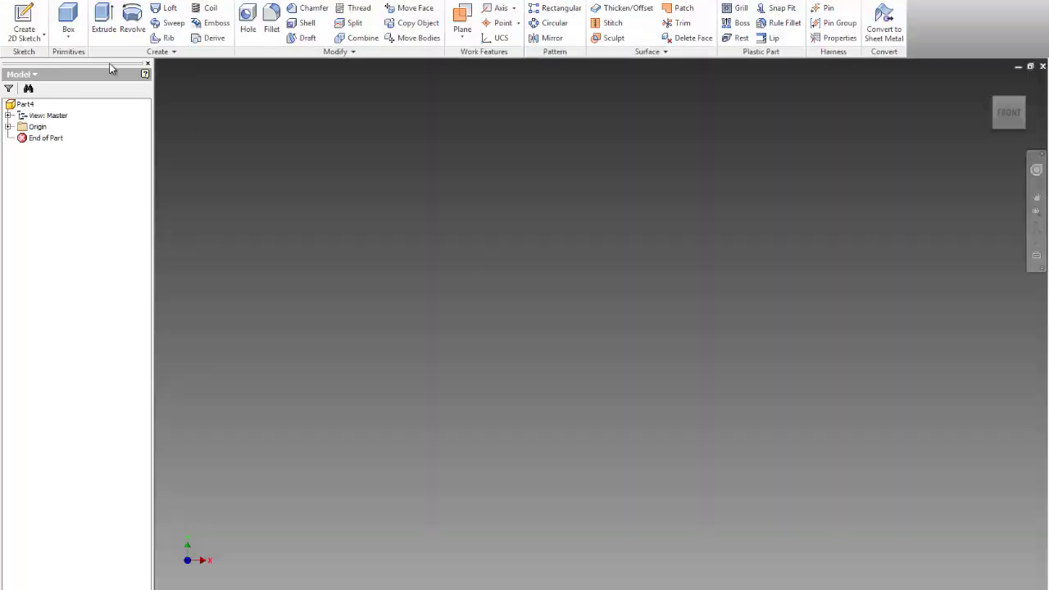
Step: Save the new part as Angle_Support_MET240, replacing the Firstname_Lastname placeholder with the student's name
click(7, 3)
click(15, 118)
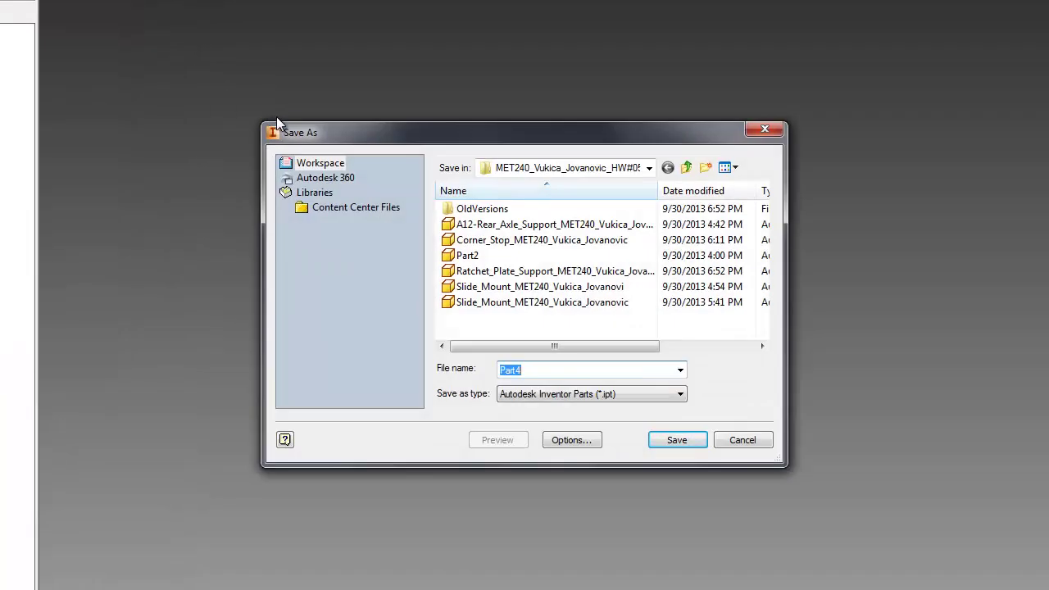
key(ctrl+v)
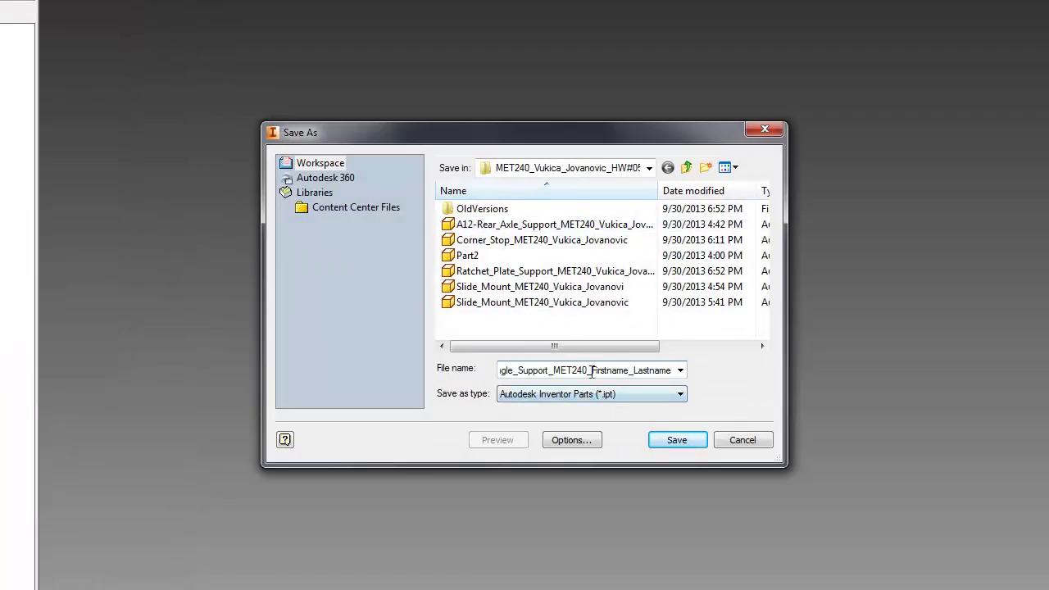
drag(592, 370, 943, 361)
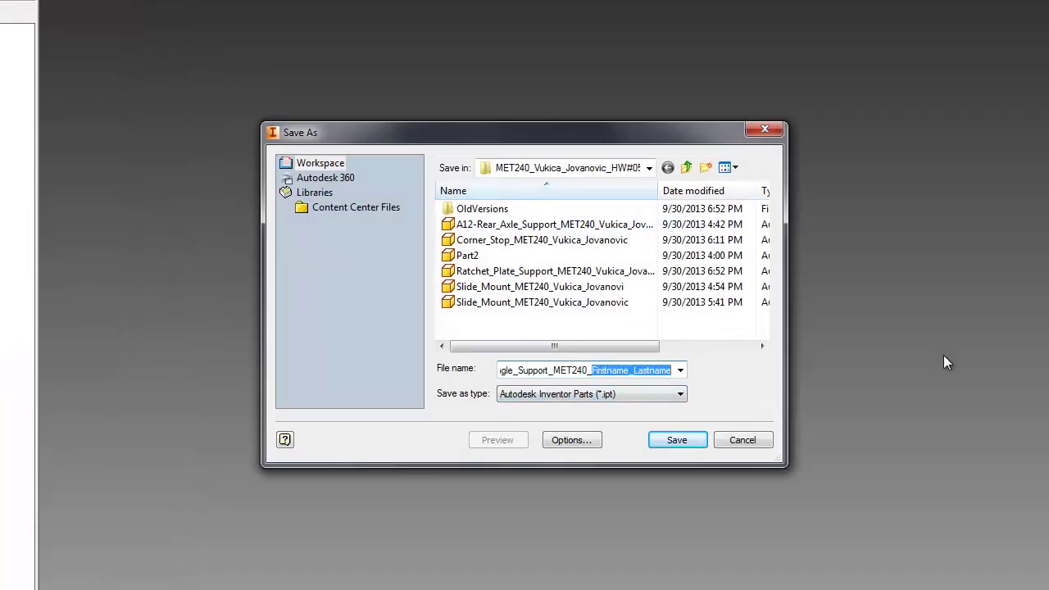
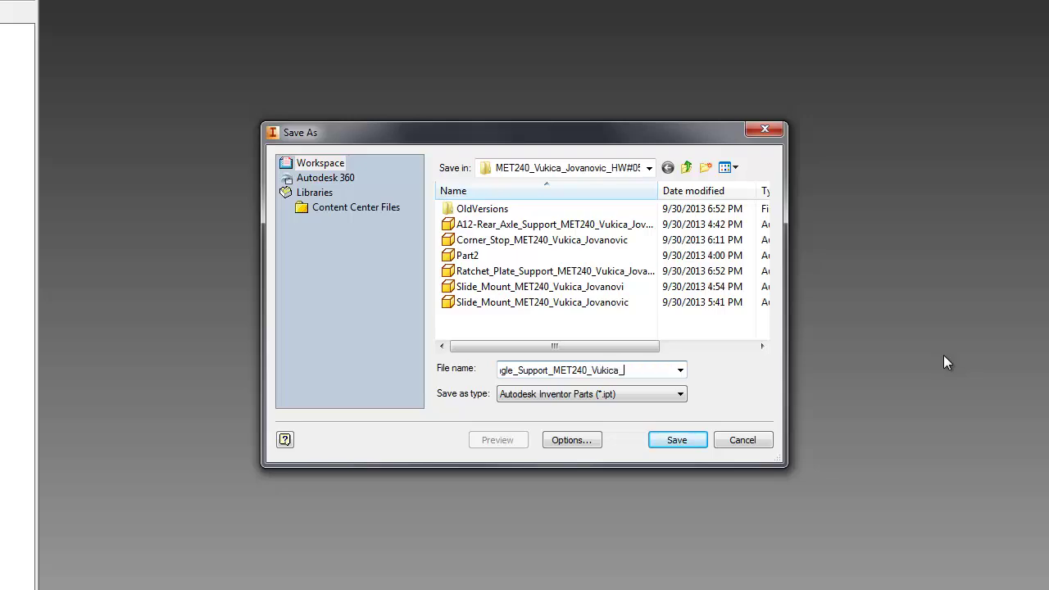
key(Return)
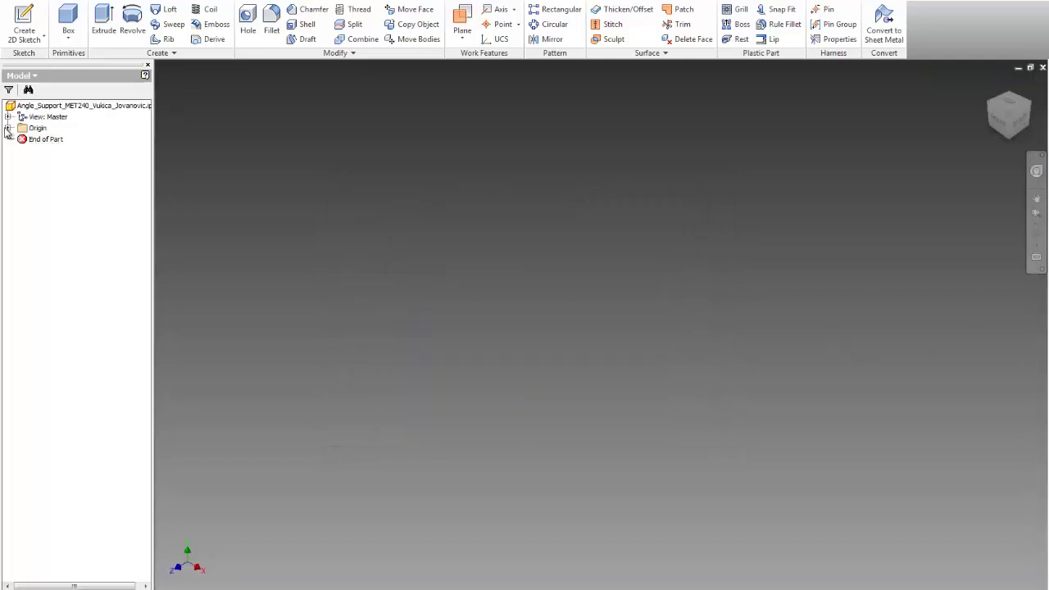
Step: Start a 2D sketch on the vertical origin plane and draw a circle centred on the origin
click(8, 129)
click(24, 25)
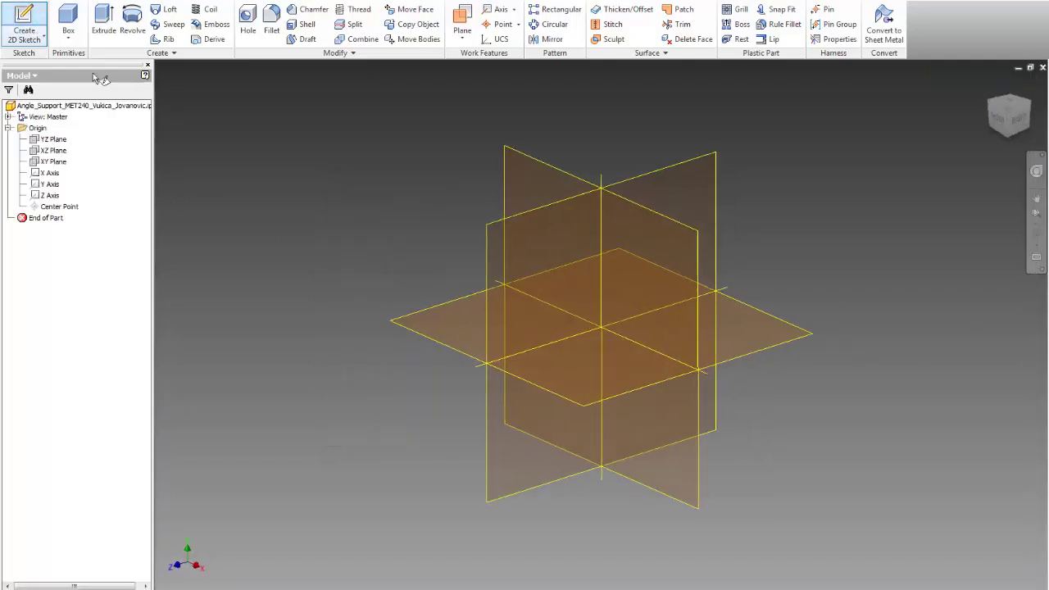
click(495, 229)
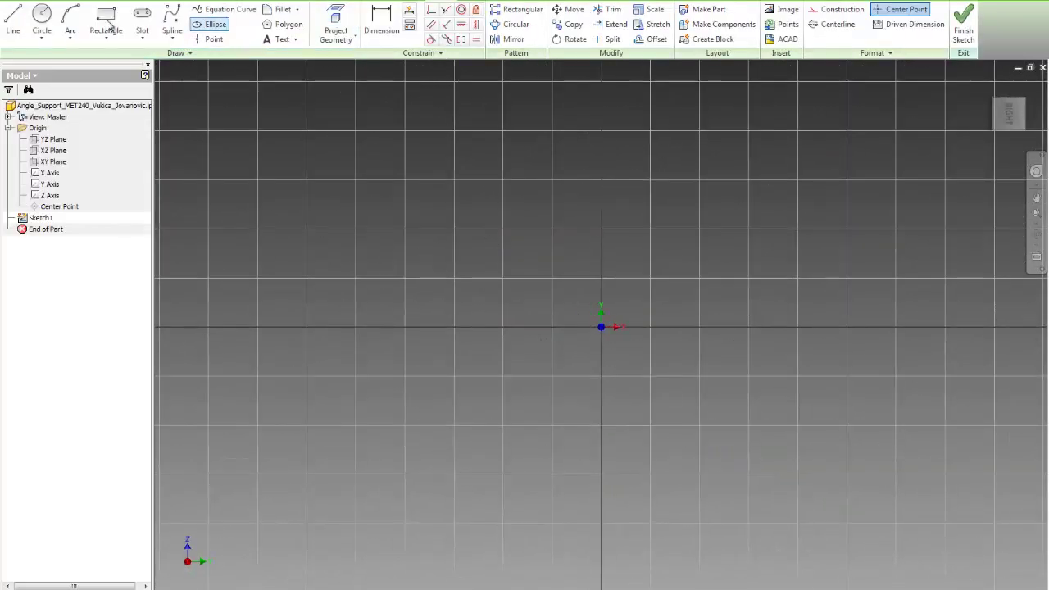
click(41, 16)
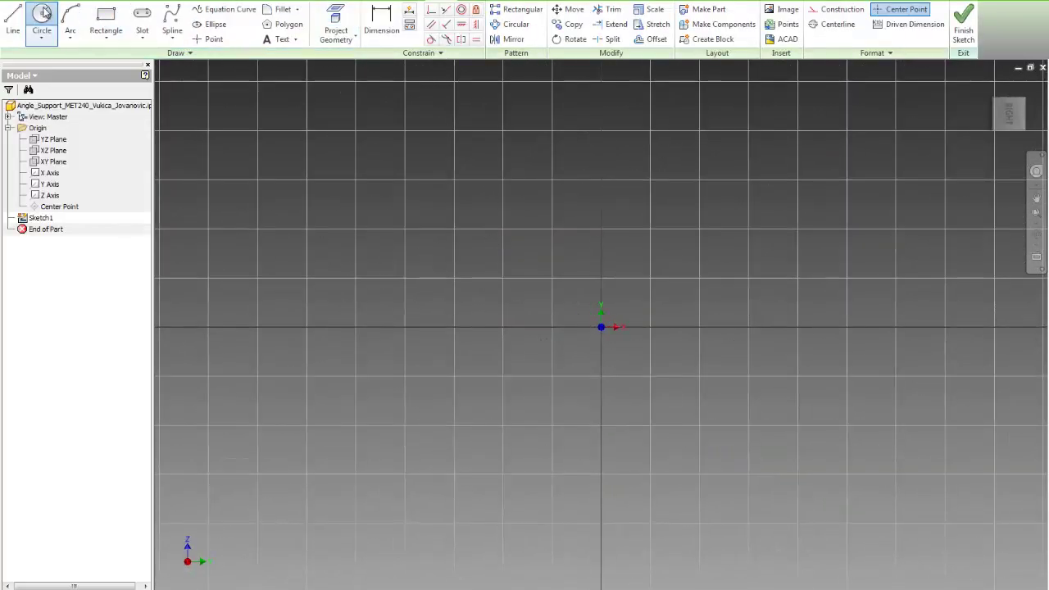
click(600, 326)
click(494, 267)
Step: Dimension the circle to a 1.000 in diameter and finish the sketch
click(380, 24)
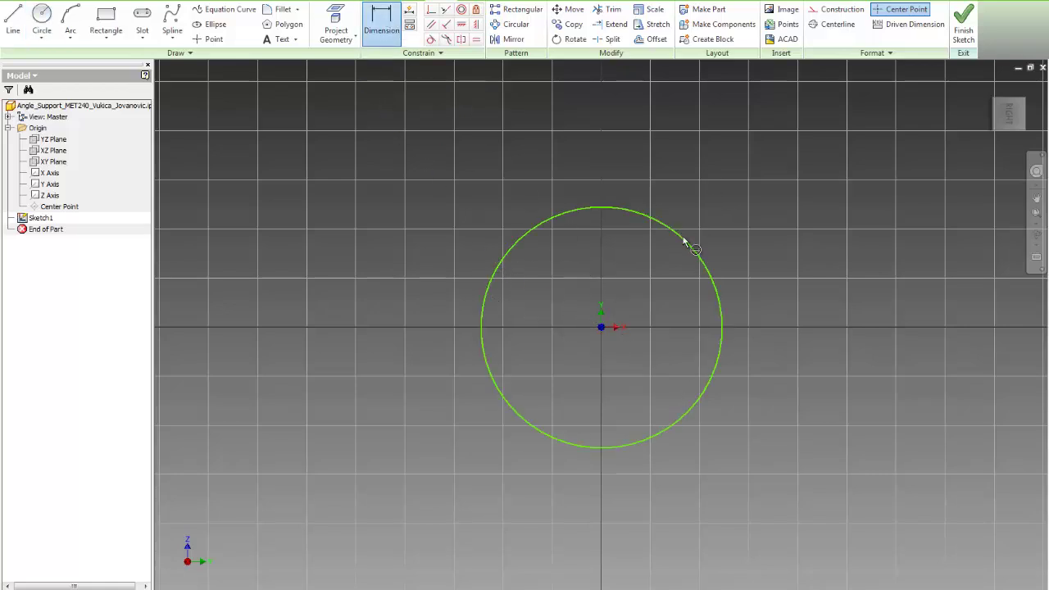
click(682, 240)
click(773, 218)
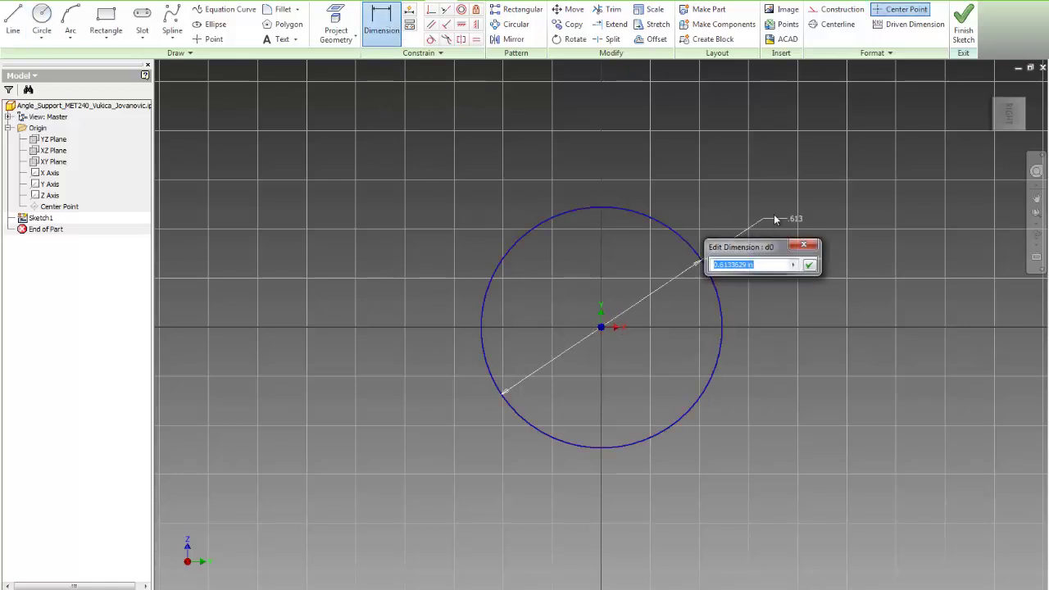
text(1)
key(Return)
click(967, 26)
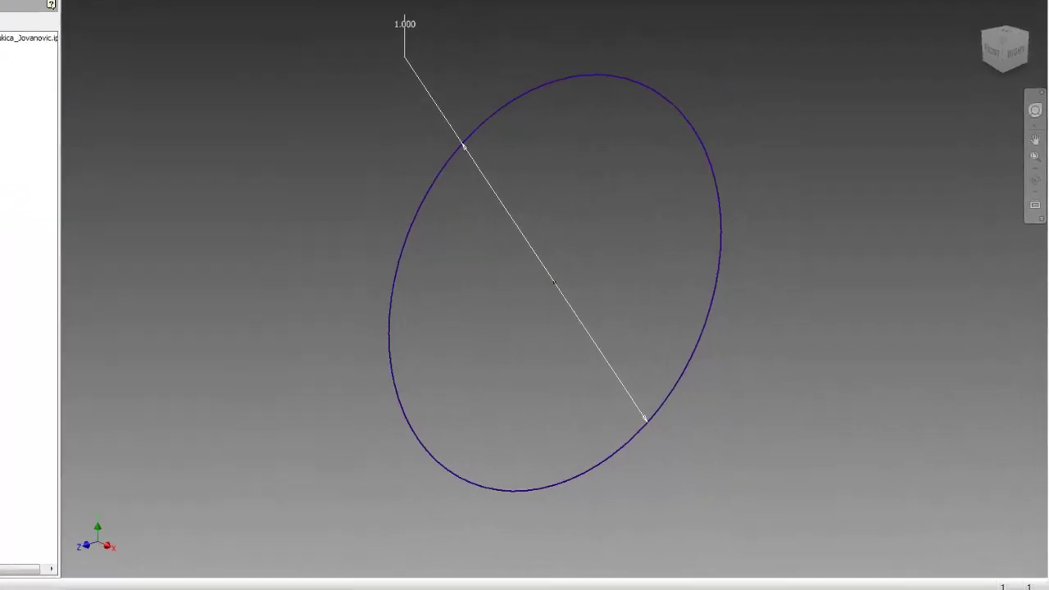
Step: Extrude the 1.000 in circle symmetrically by 1 in into a solid cylinder
key(e)
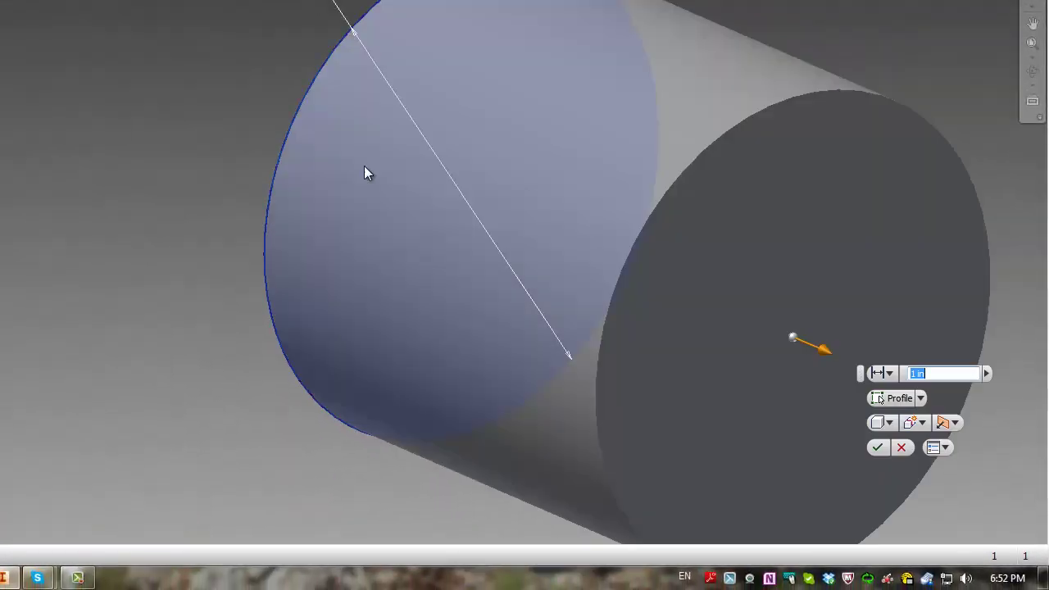
click(955, 423)
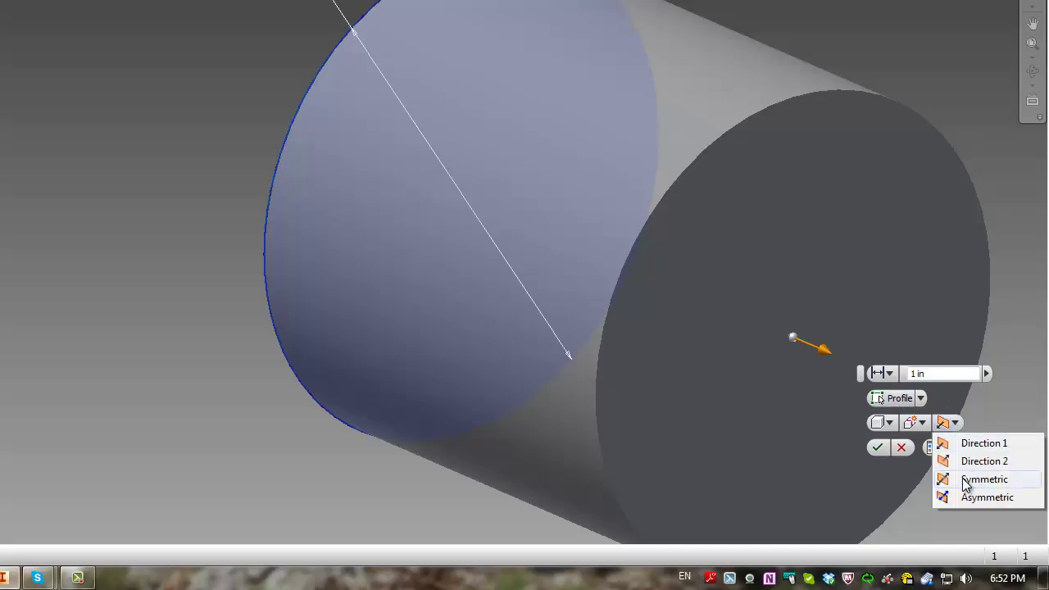
click(983, 479)
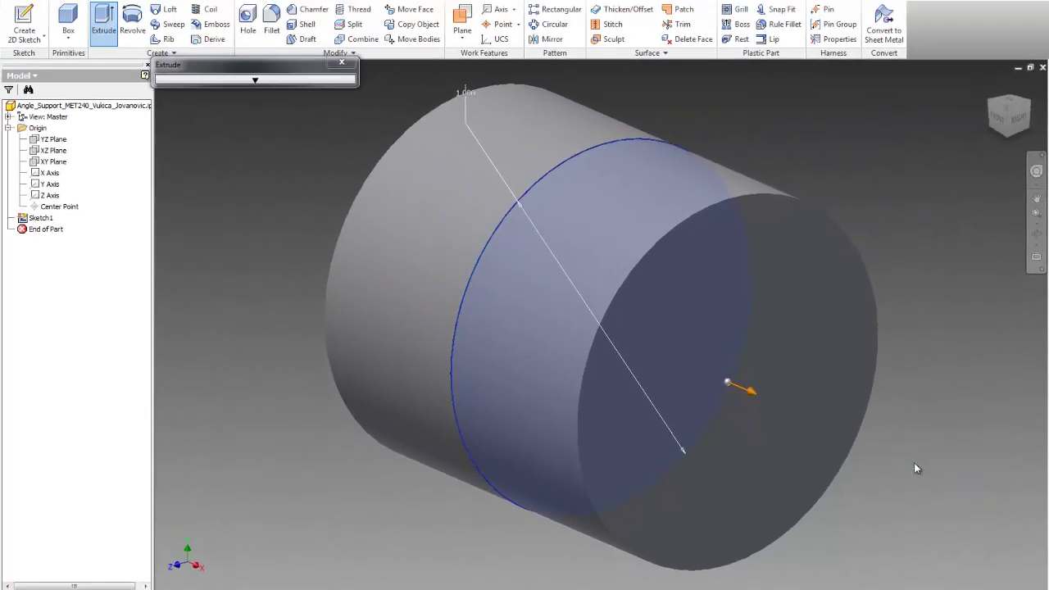
click(877, 446)
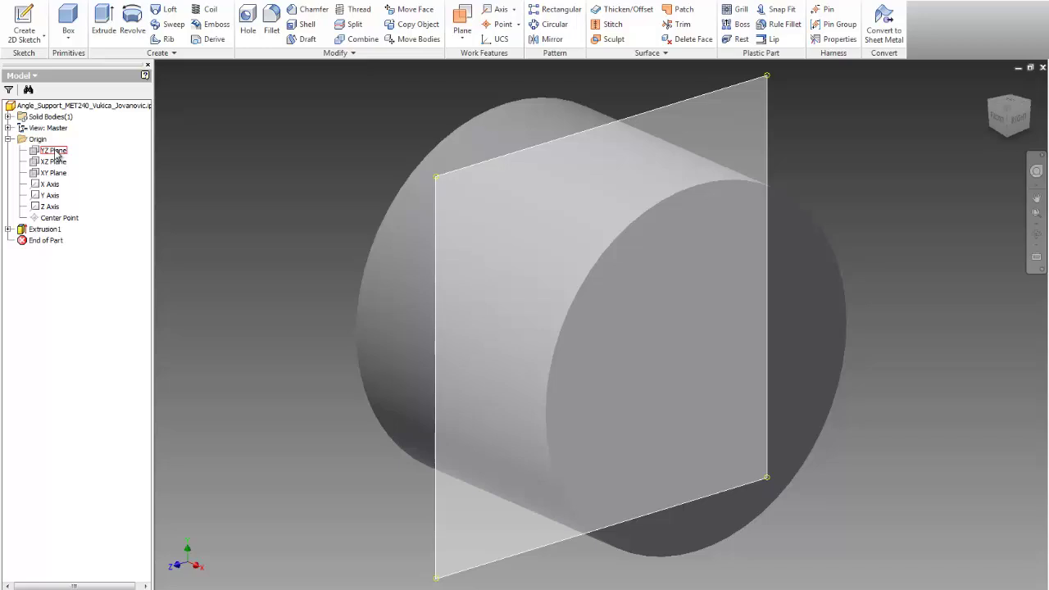
Step: Start a sketch on the YZ plane and draw a horizontal construction line from the origin
click(34, 29)
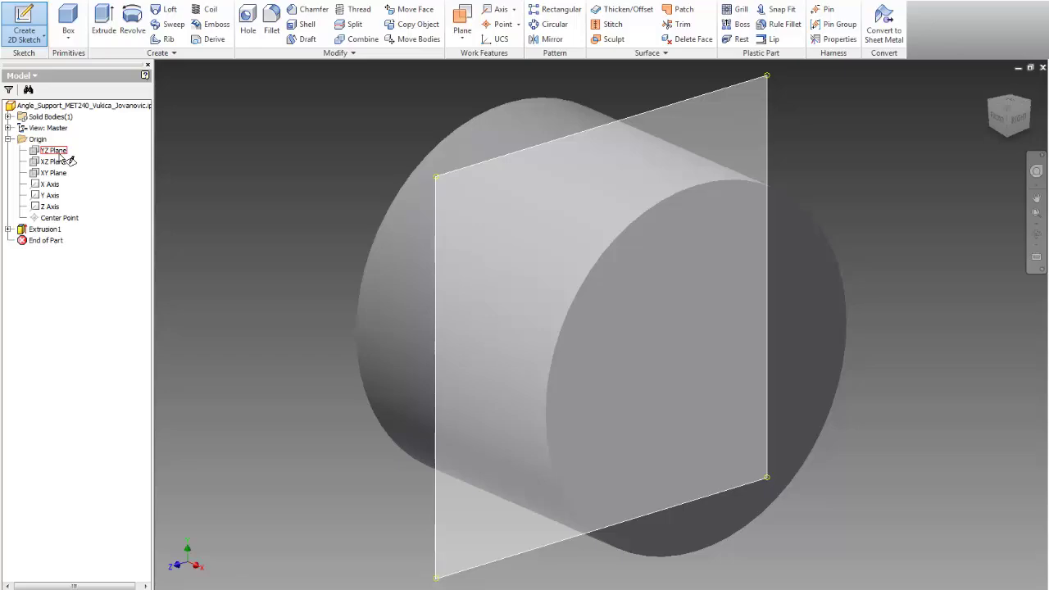
click(59, 153)
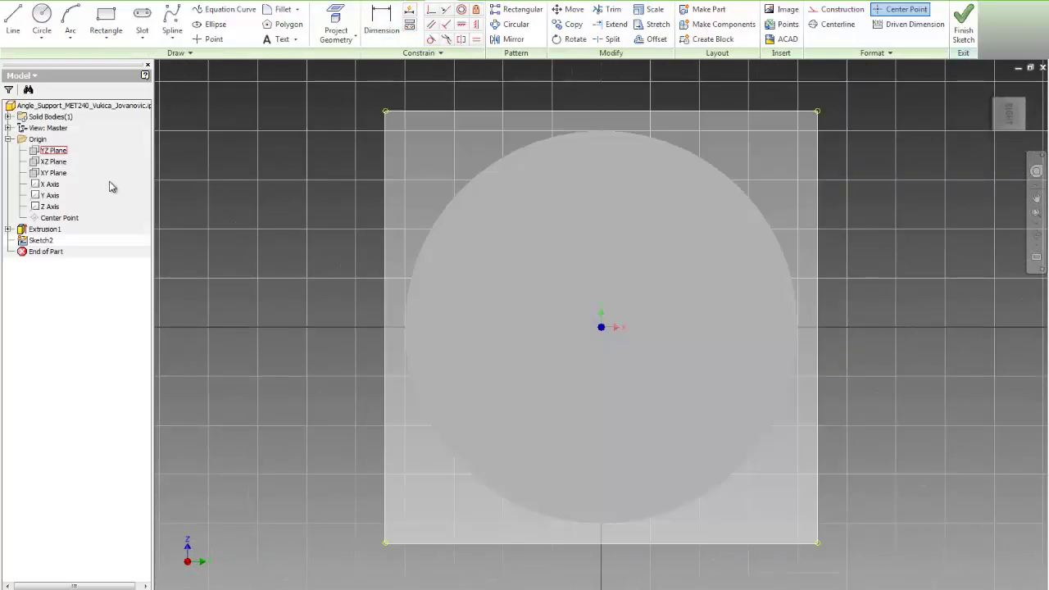
scroll(568, 312, down, 2)
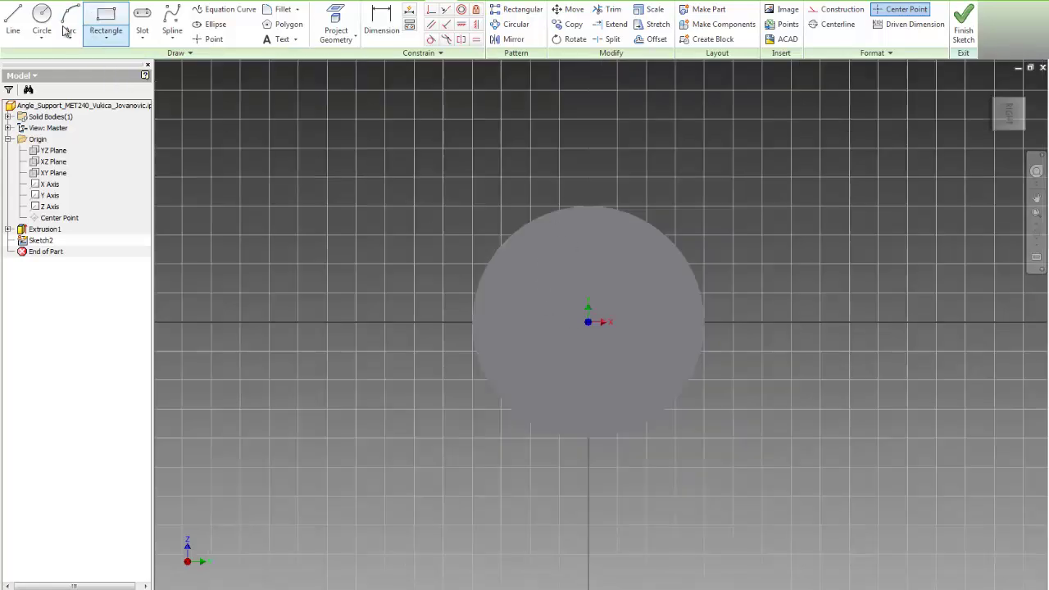
click(13, 24)
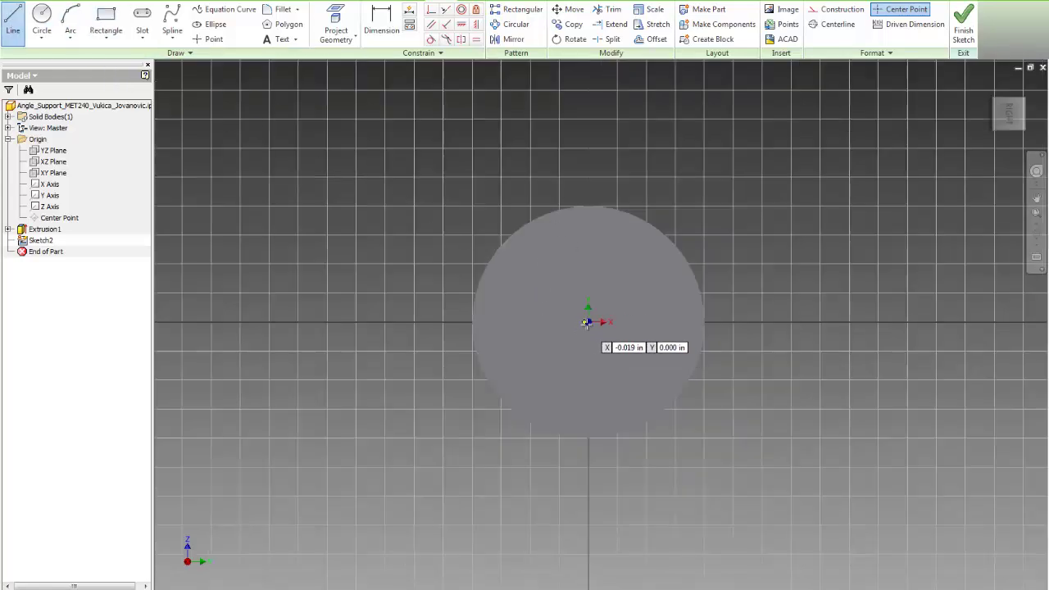
click(588, 322)
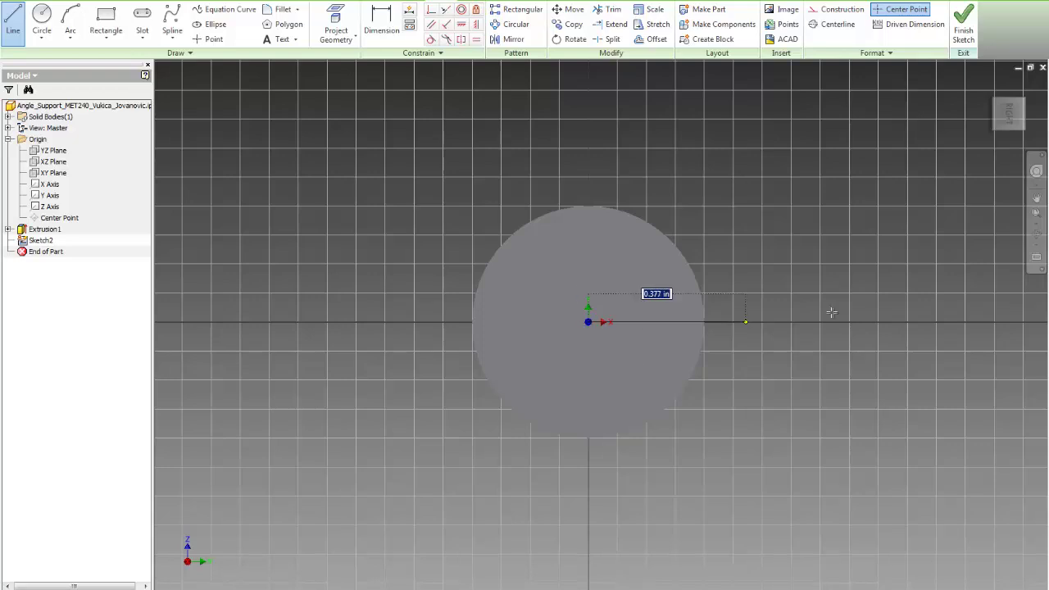
click(975, 322)
key(Escape)
click(911, 323)
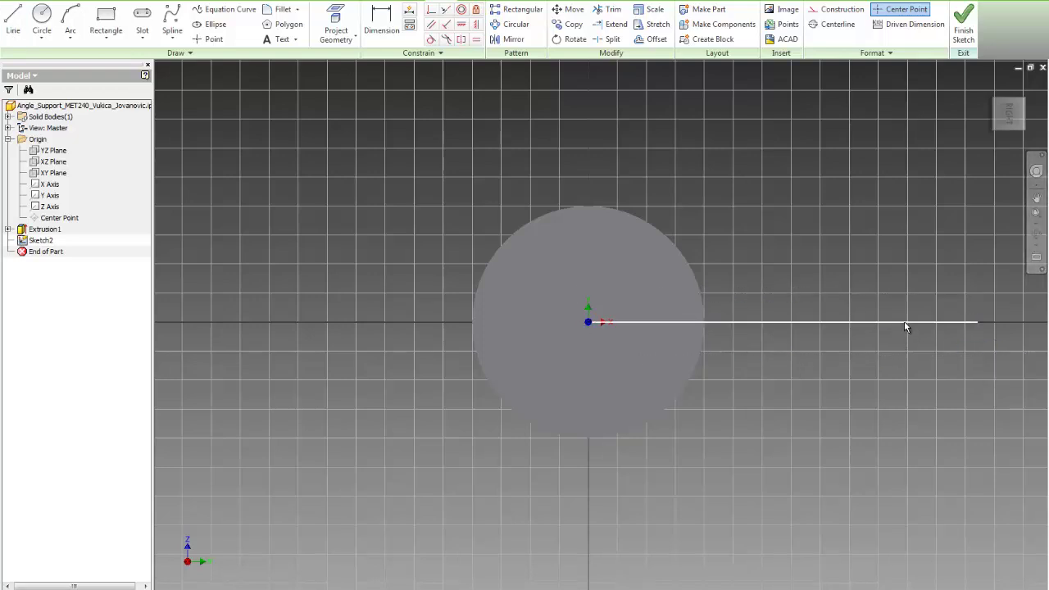
click(836, 9)
click(719, 78)
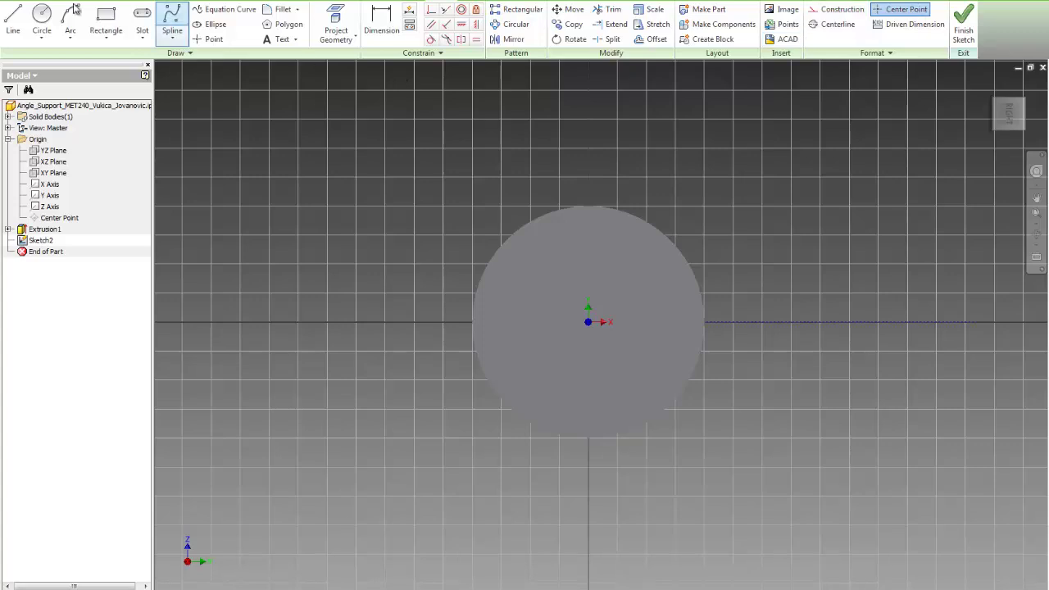
Step: Draw a two-point rectangle from below the origin, overlapping the circle's outline
click(105, 20)
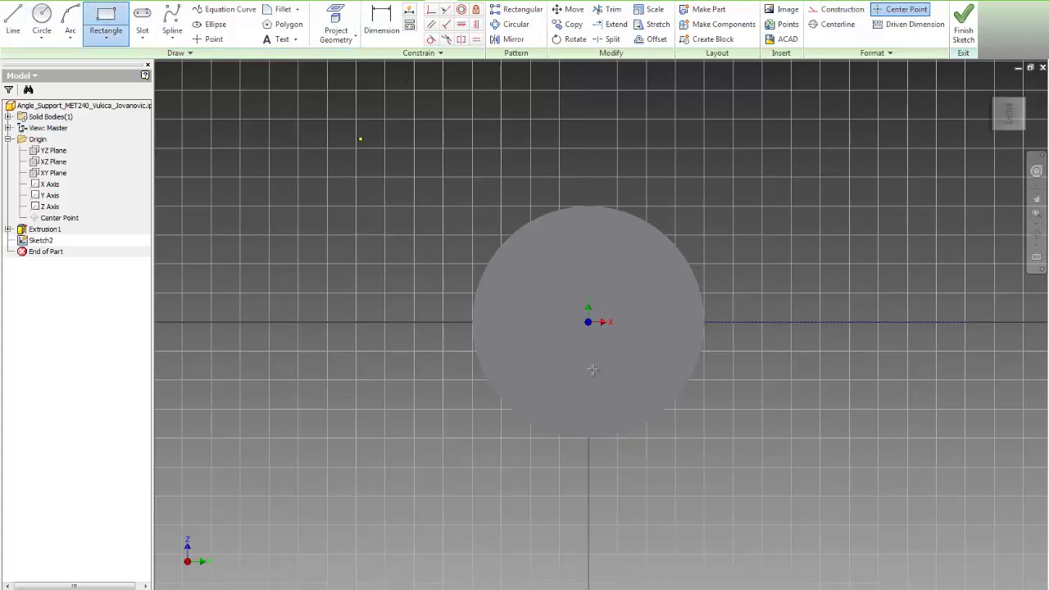
click(588, 510)
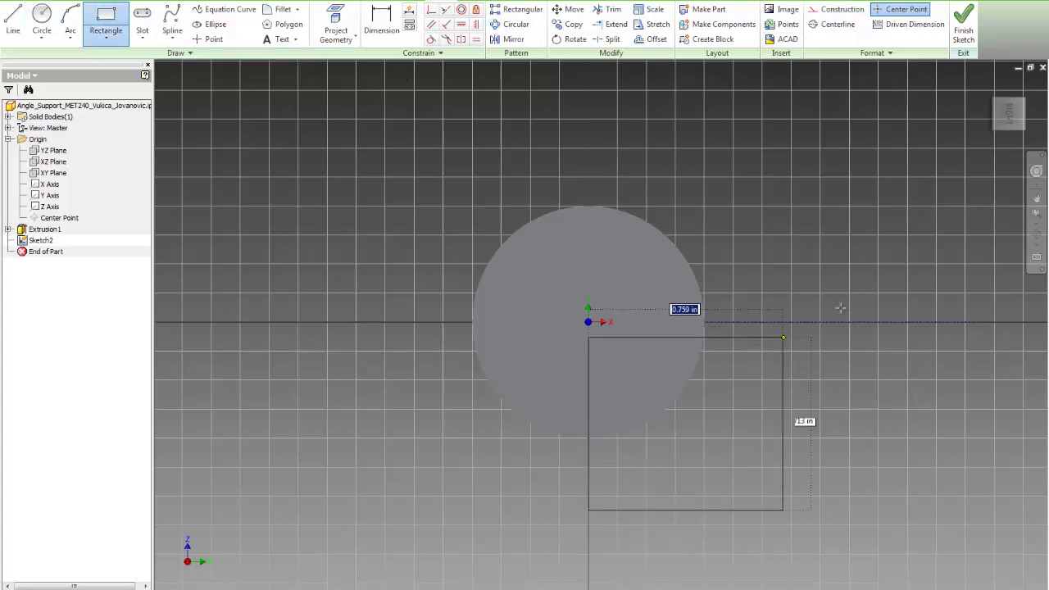
click(936, 277)
click(460, 40)
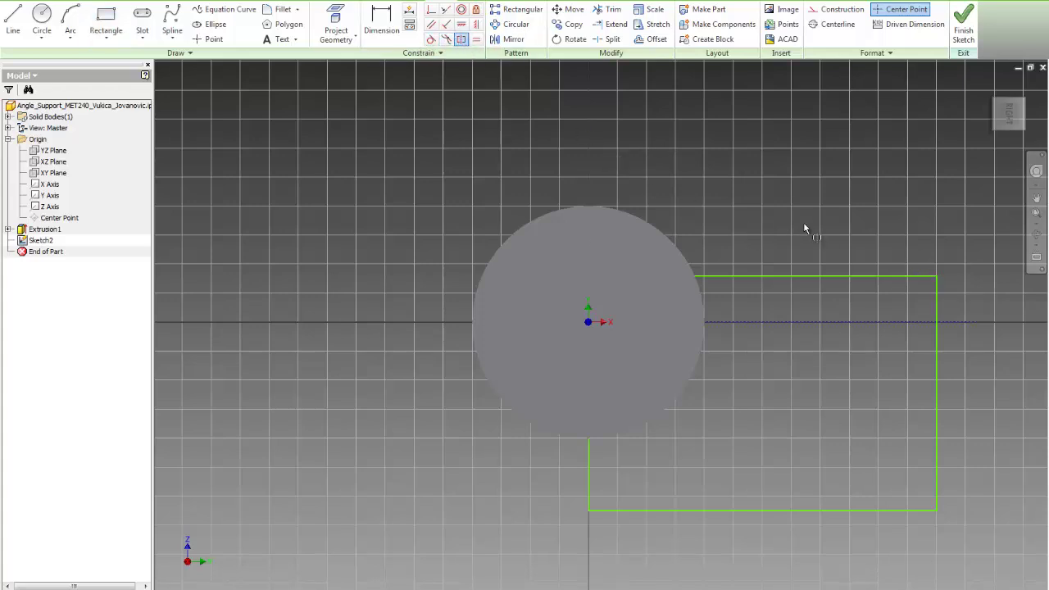
Step: Make the rectangle's top and bottom lines symmetric and add a height dimension, undoing a 0.2 entry
click(789, 276)
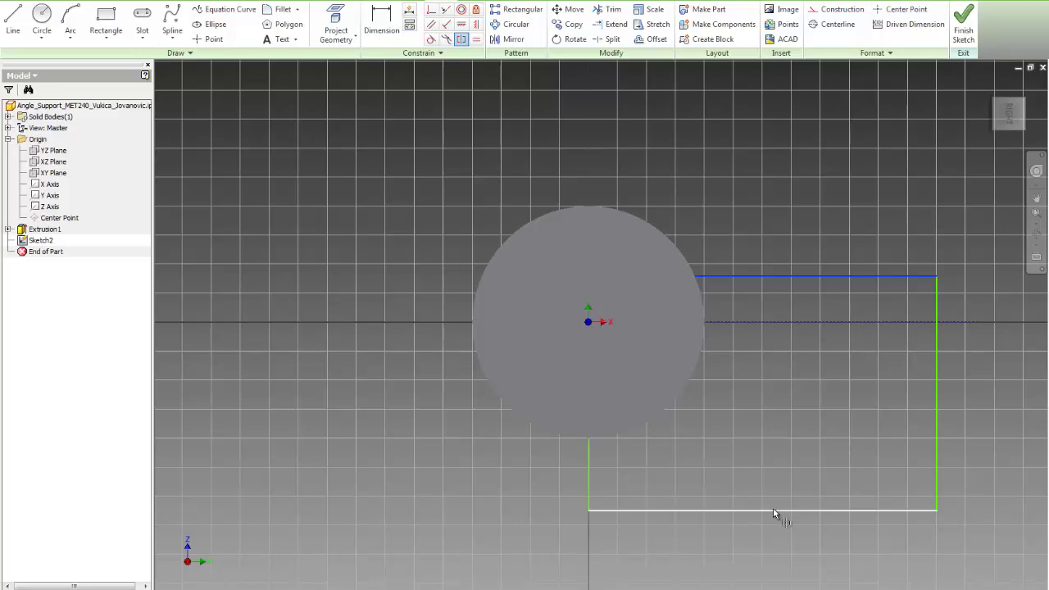
click(778, 510)
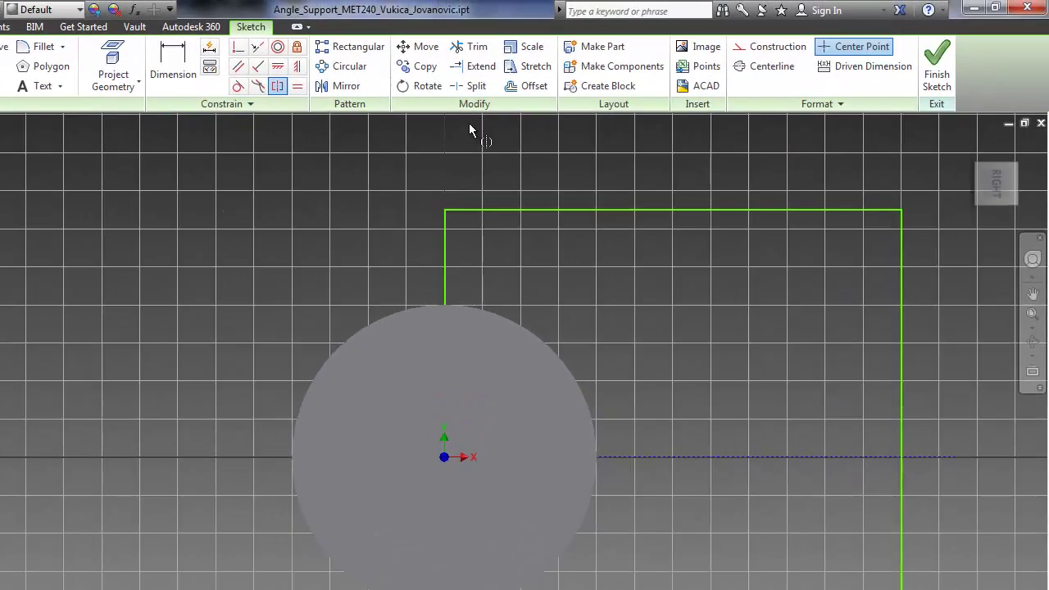
key(d)
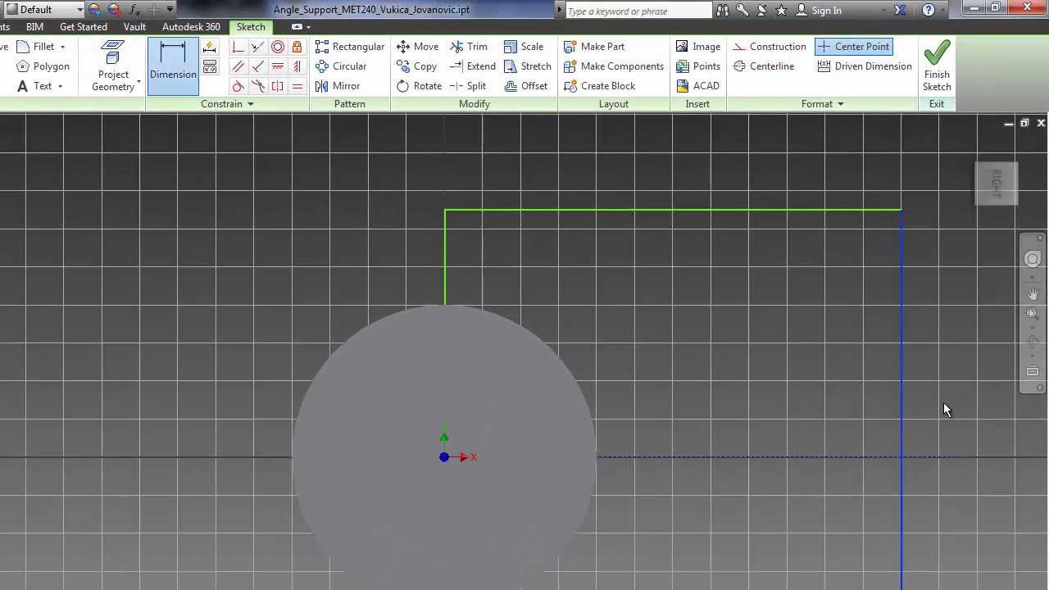
click(948, 410)
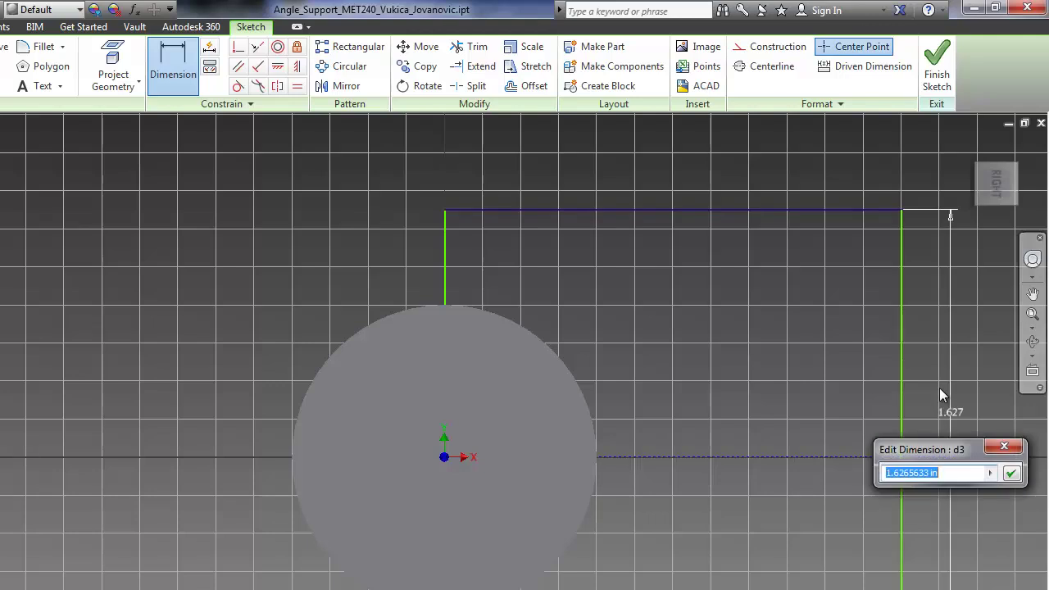
text(0.2)
key(Return)
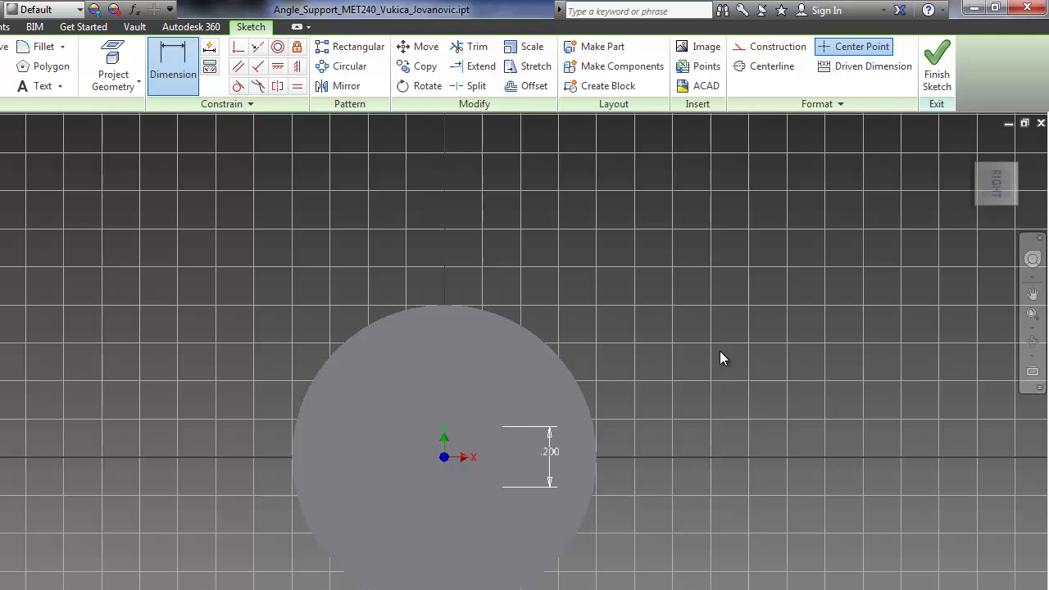
key(ctrl+z)
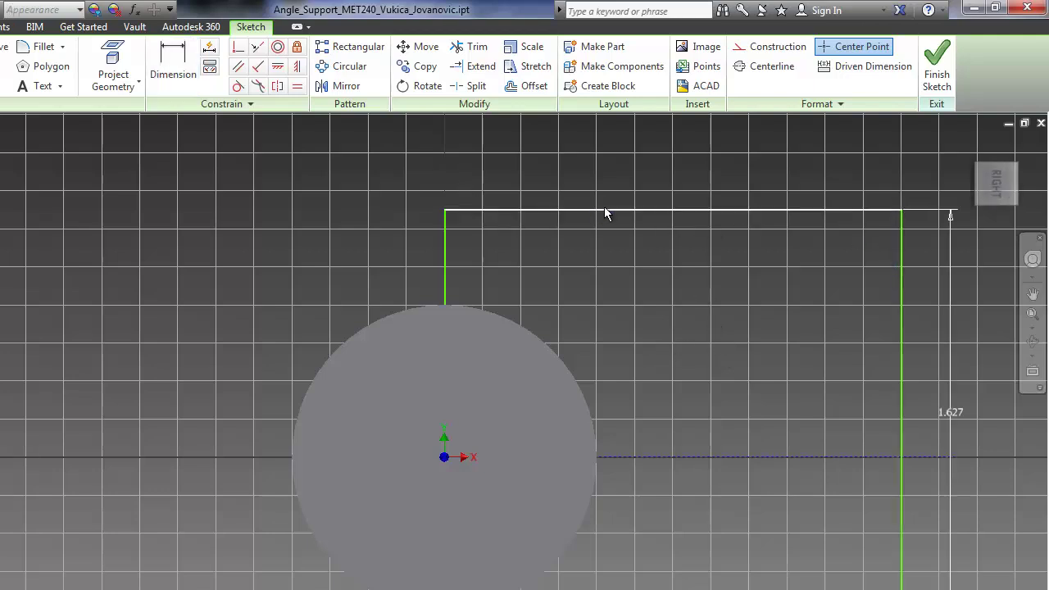
Step: Dimension the rectangle's top-line width, re-entering it as 1.75+ after checking the reference drawing
click(180, 61)
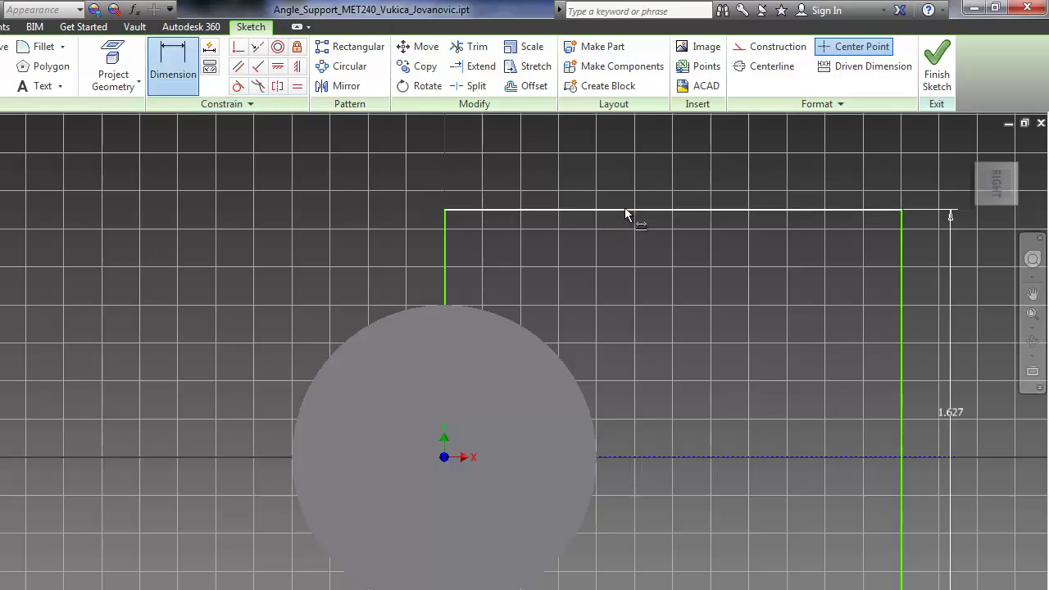
click(624, 210)
click(618, 179)
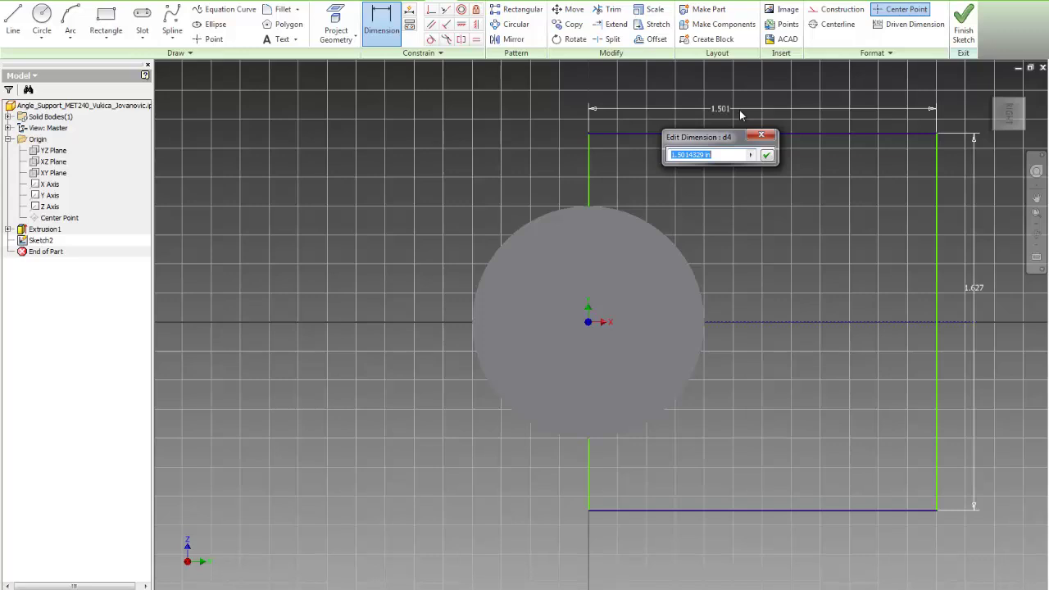
text(1.75)
key(alt+Tab)
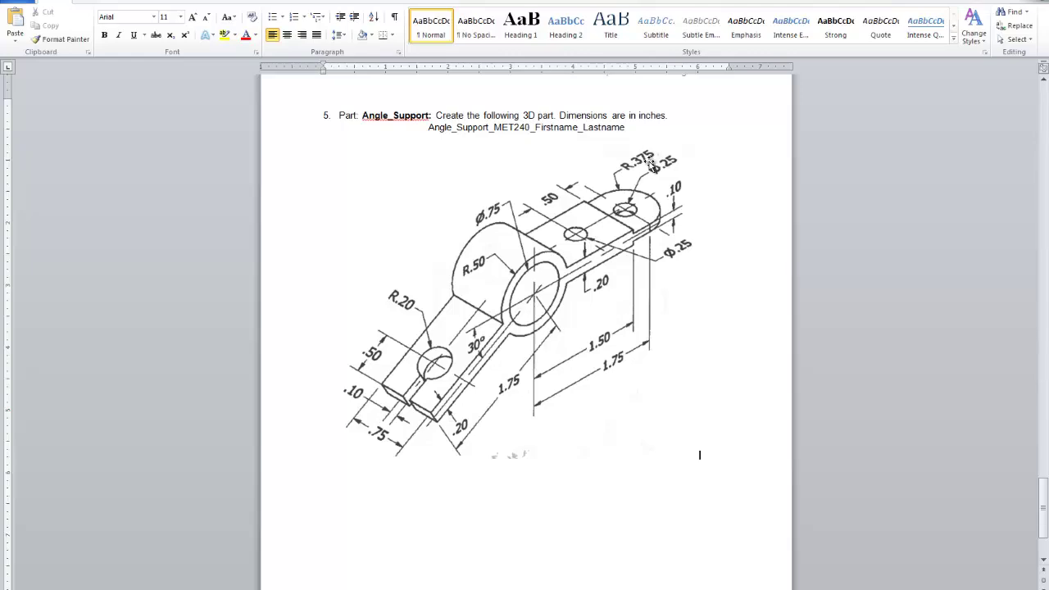
key(alt+Tab)
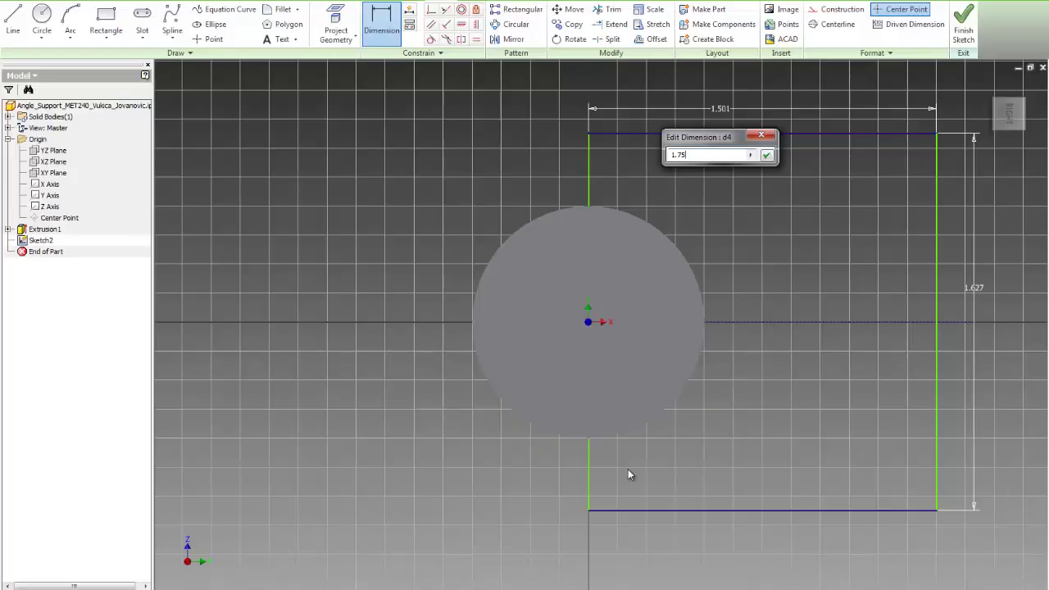
text(+0.375)
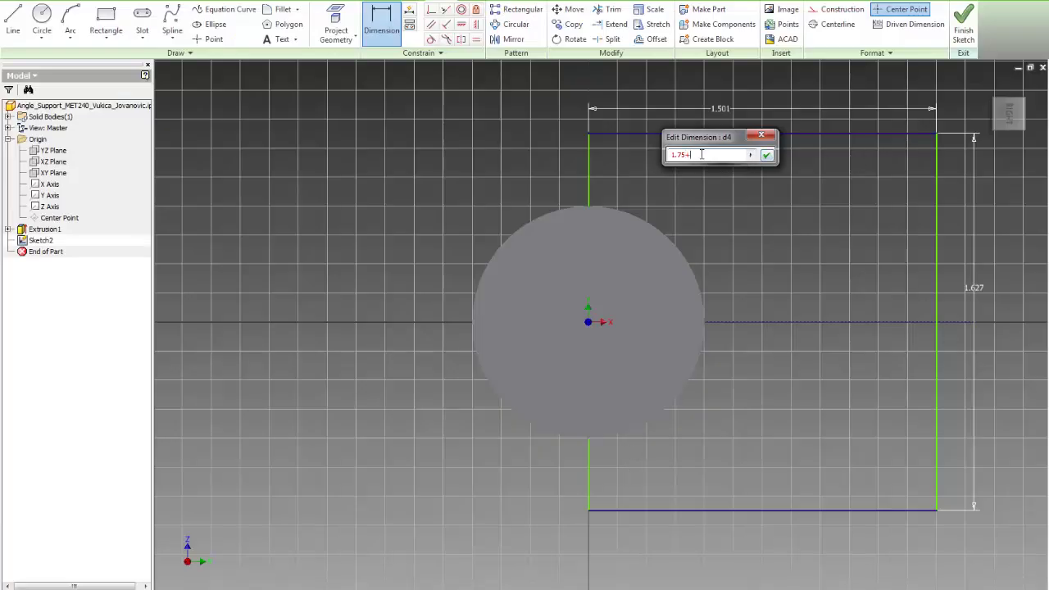
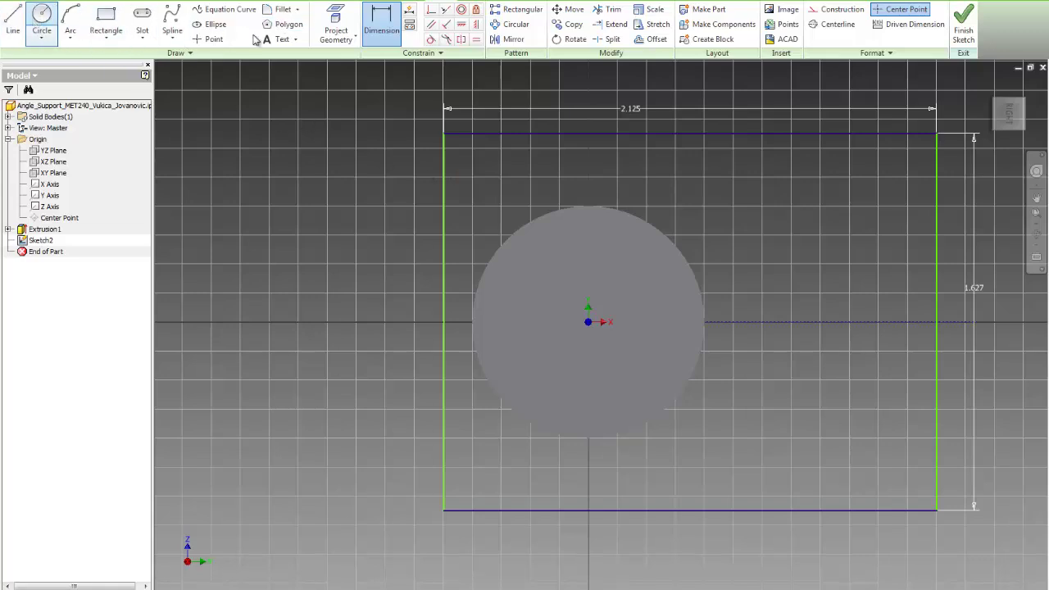
Step: Dimension the rectangle's left edge to the circle centre as 0 offset
click(443, 250)
click(589, 322)
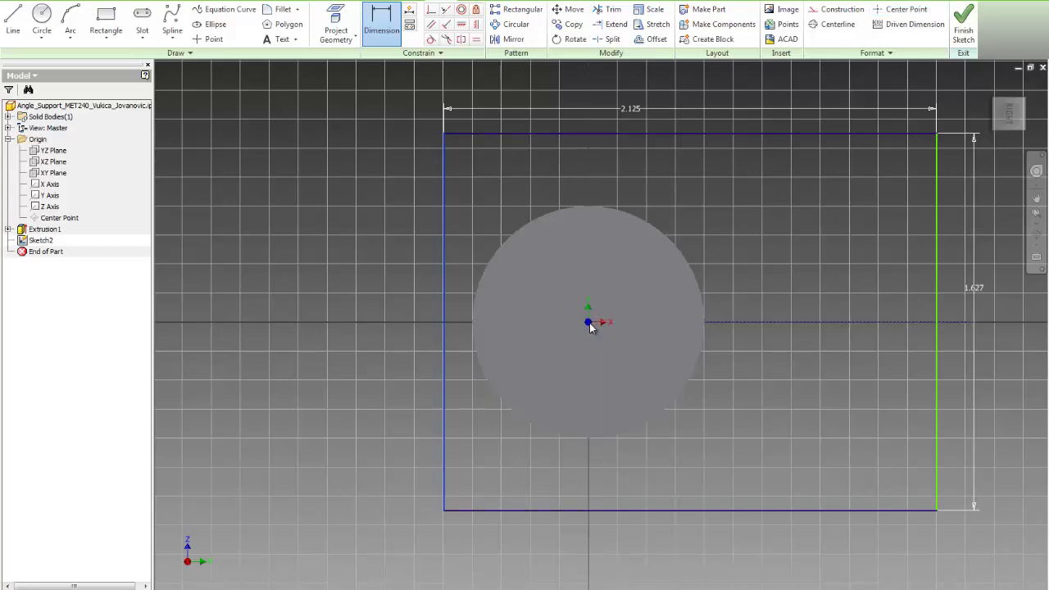
click(511, 445)
text(0)
key(Return)
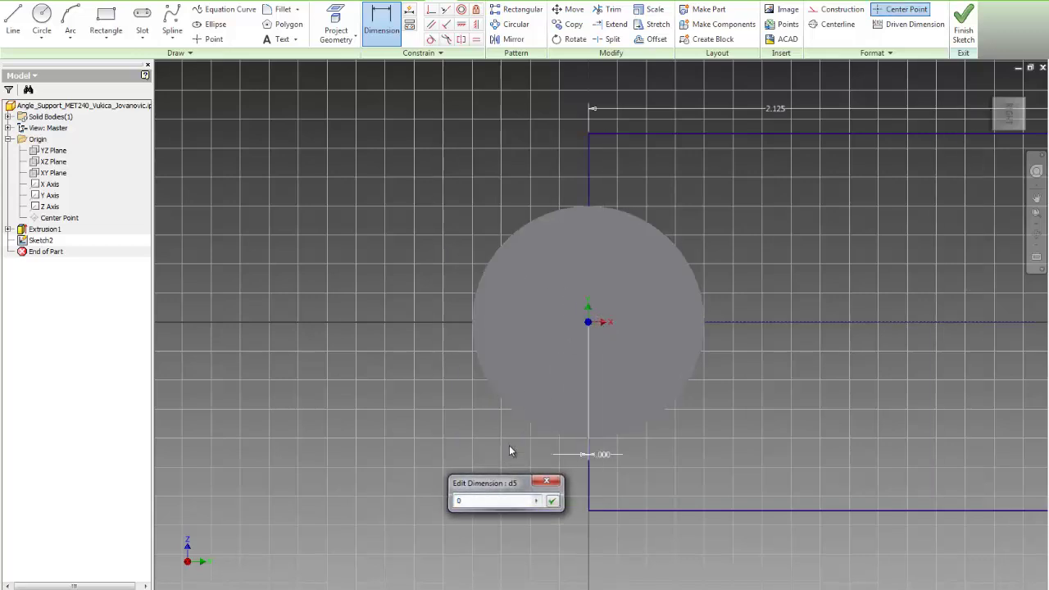
key(Home)
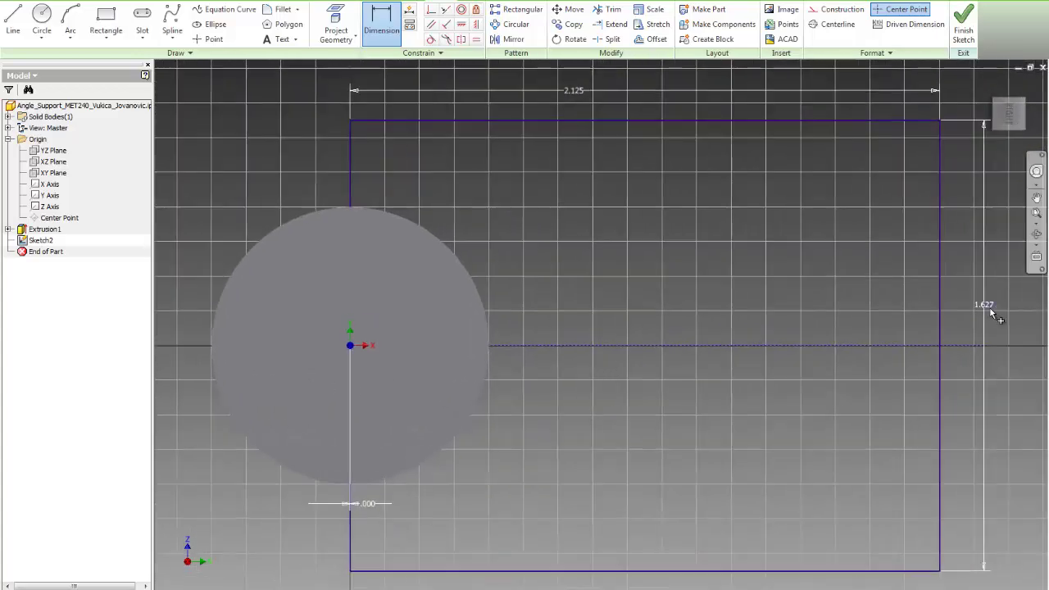
Step: Set the rectangle's height to 0.200 and finish the sketch
click(988, 305)
text(.2)
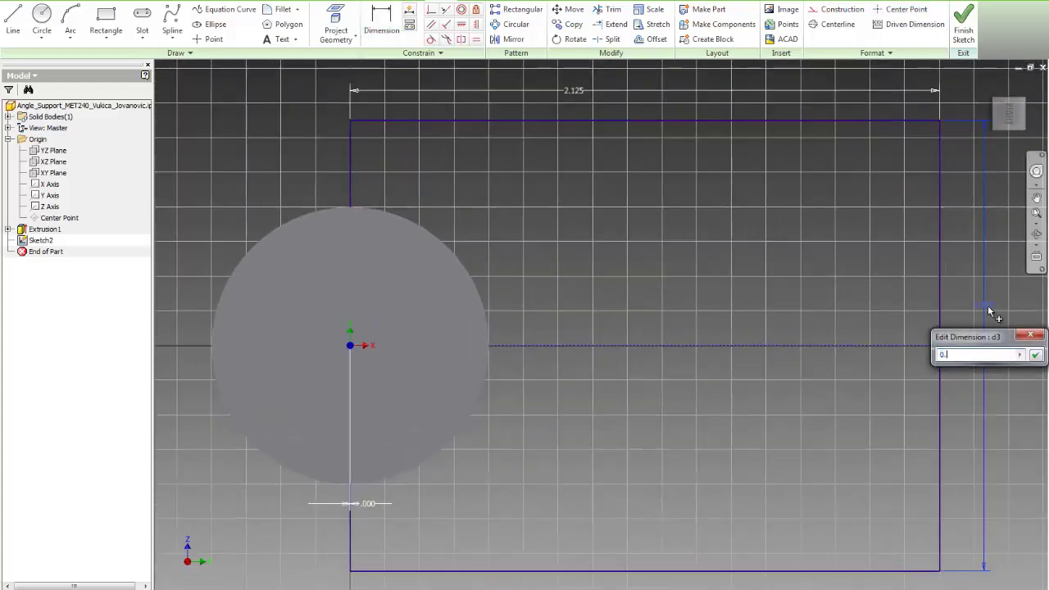
key(Return)
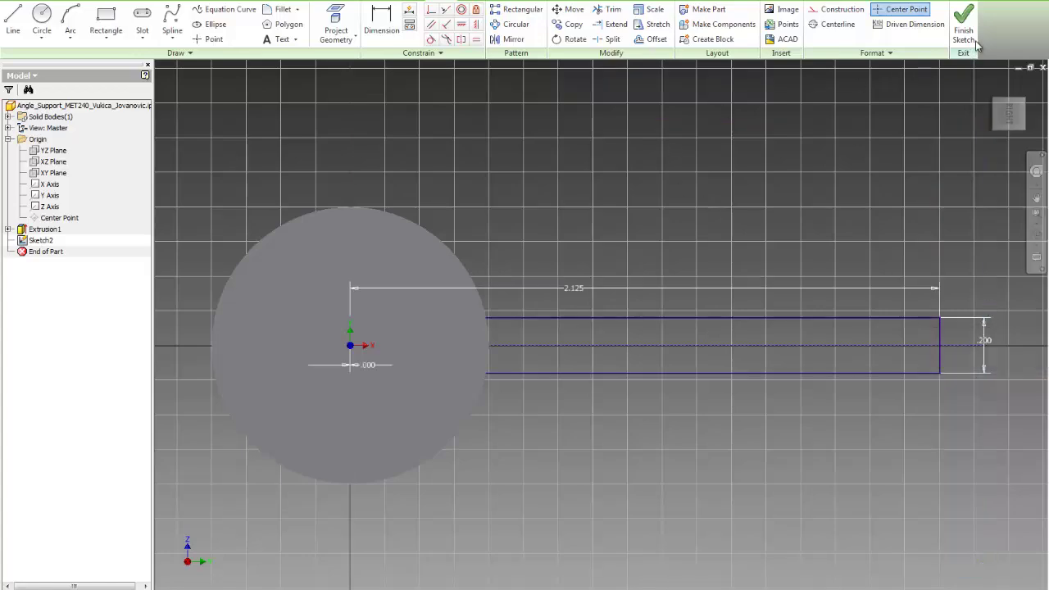
click(968, 34)
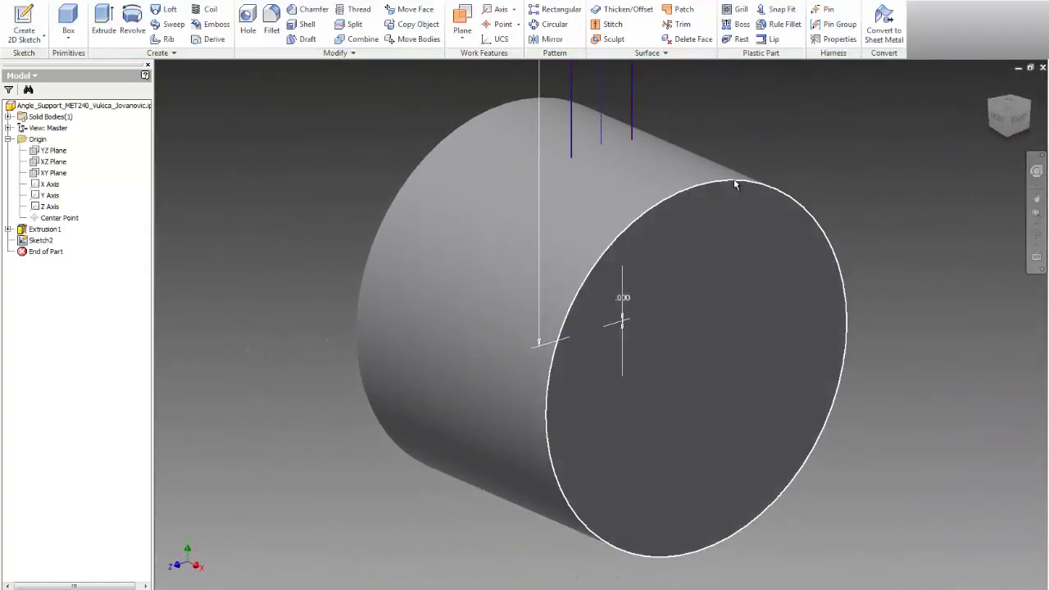
Step: Reframe the cylinder and put Sketch2 back into edit mode from the browser
scroll(778, 378, down, 5)
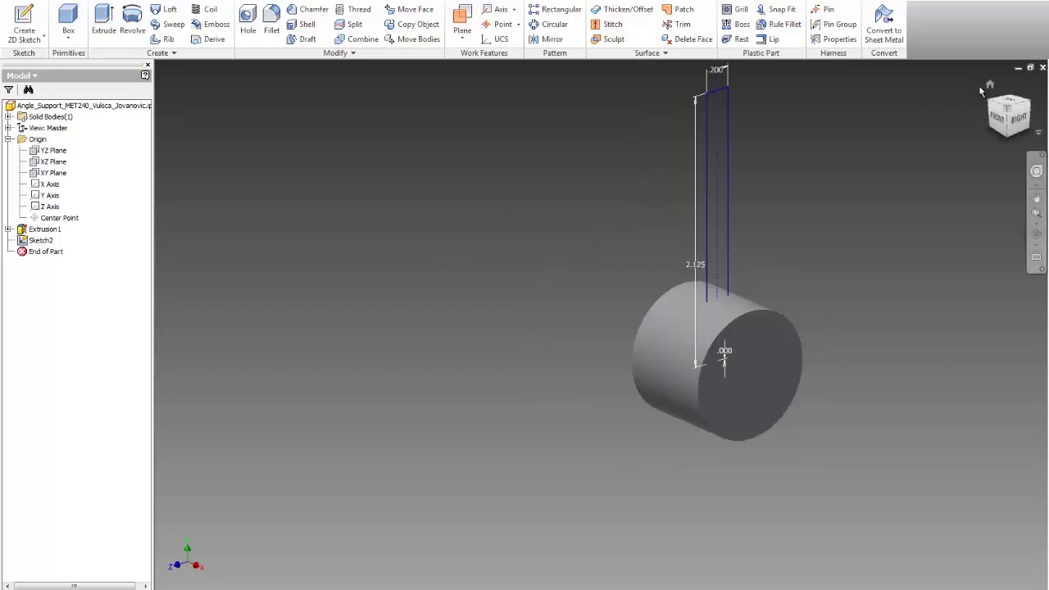
middle_drag(751, 330, 636, 420)
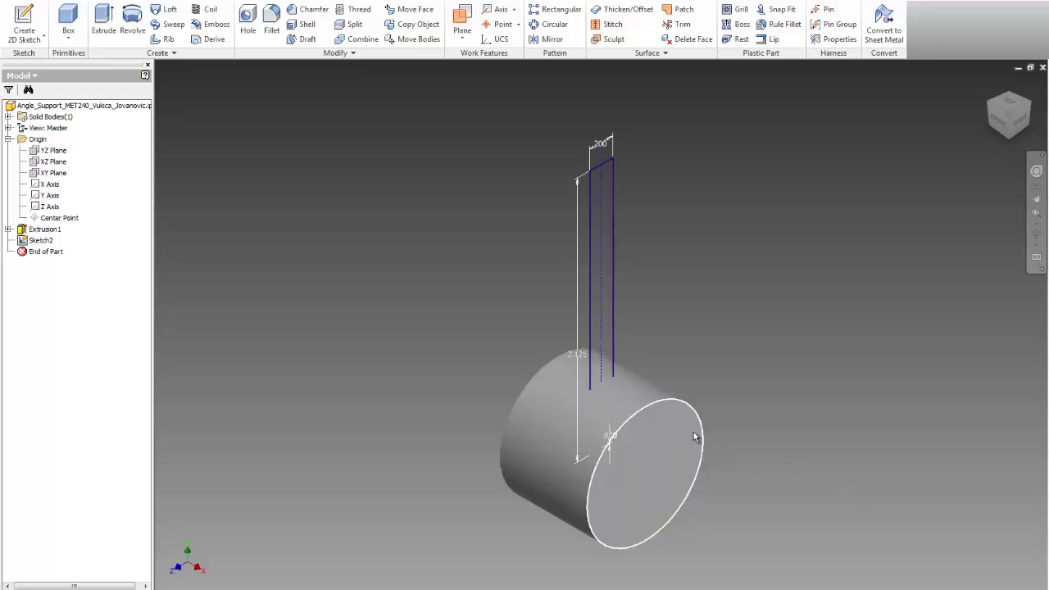
click(41, 240)
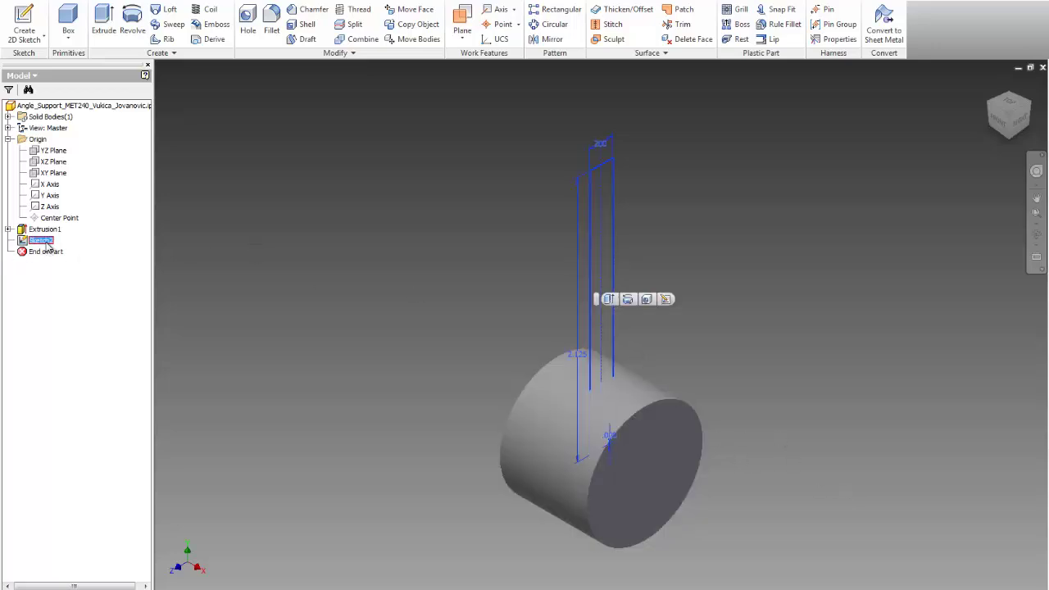
right_click(40, 241)
click(77, 288)
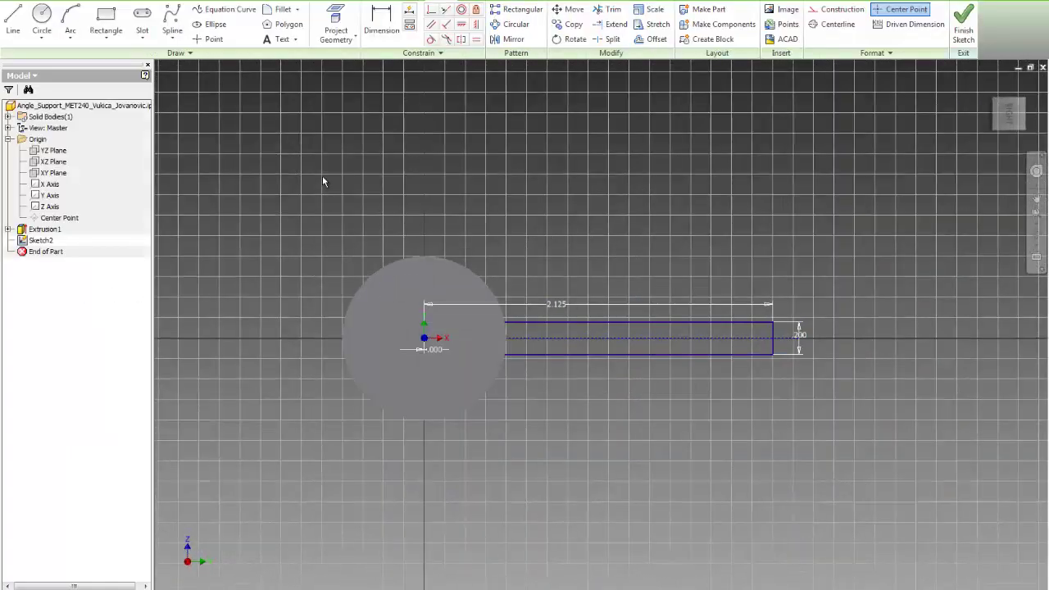
Step: Select the whole rectangle for rotation about the centre point 0,0
click(573, 40)
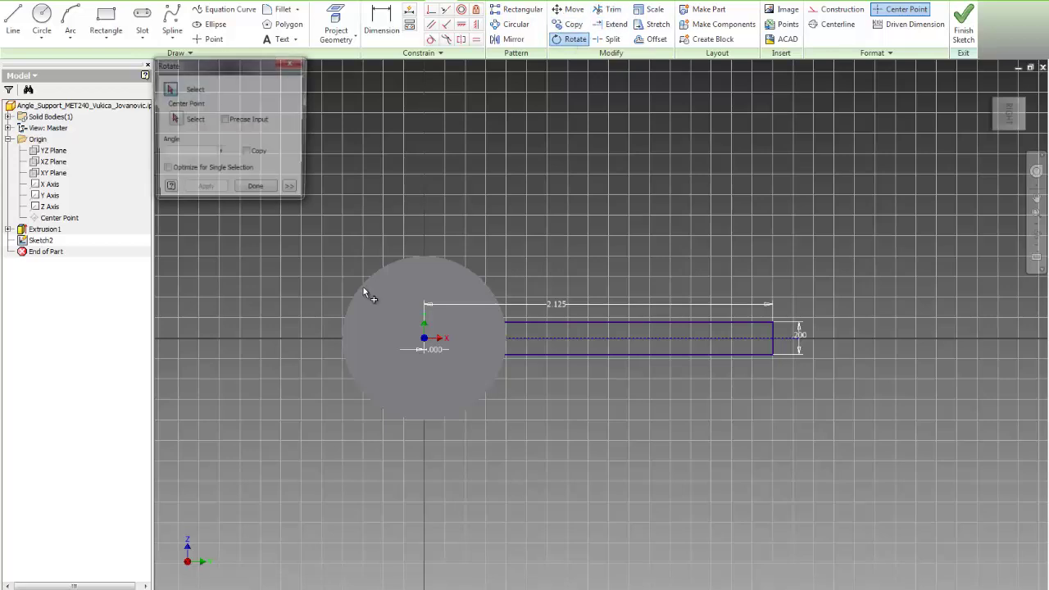
drag(361, 232, 898, 478)
click(173, 120)
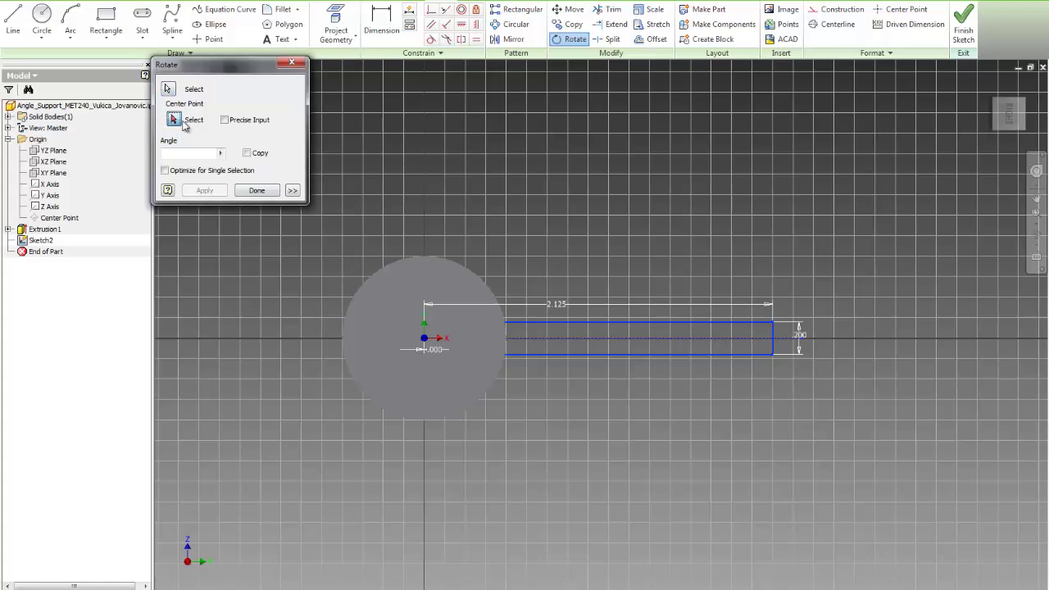
click(225, 121)
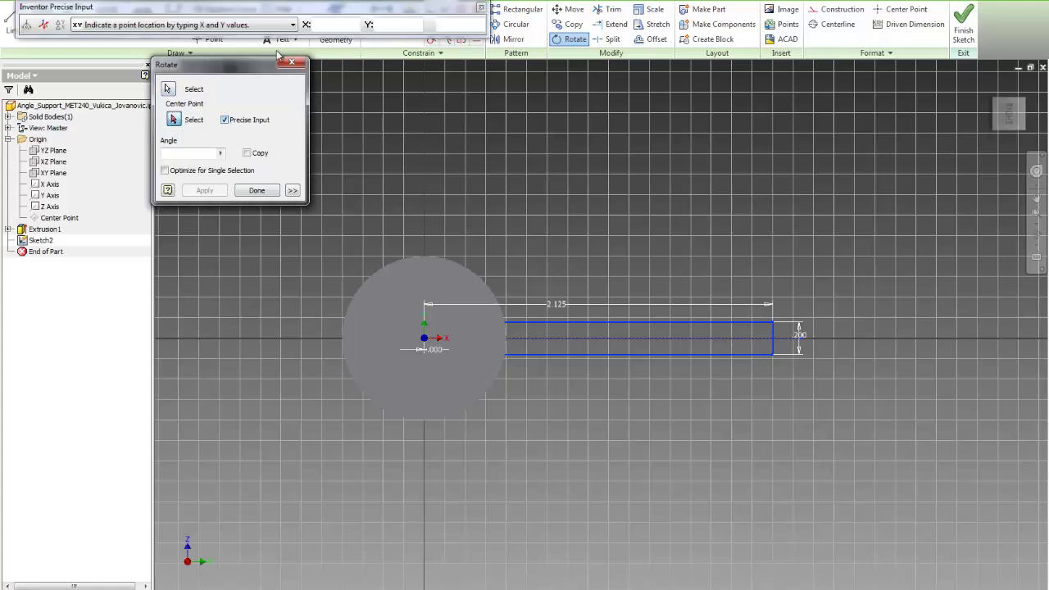
click(322, 24)
text(0)
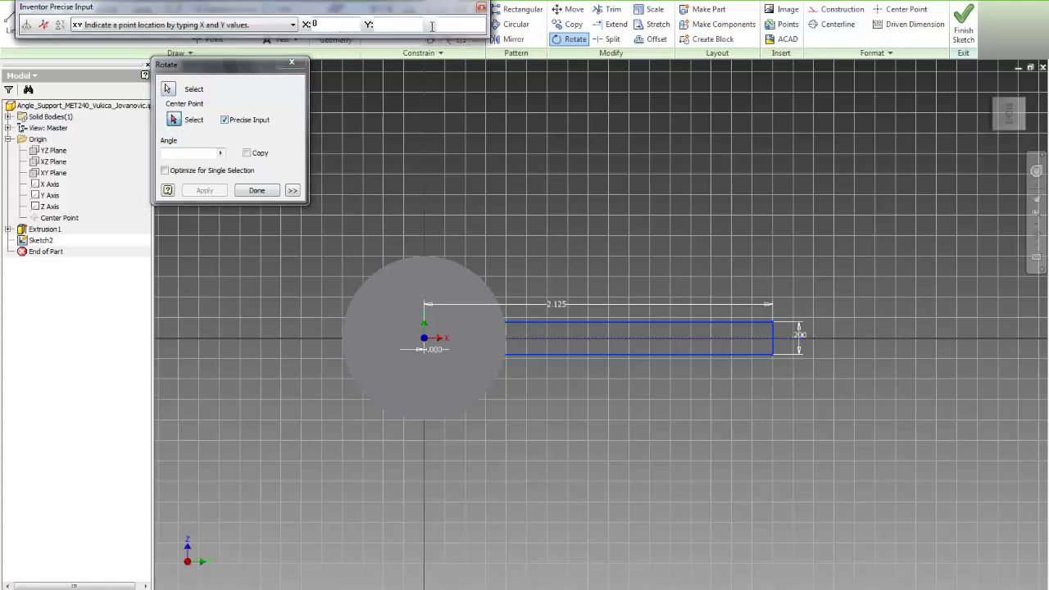
click(414, 24)
text(0)
key(Return)
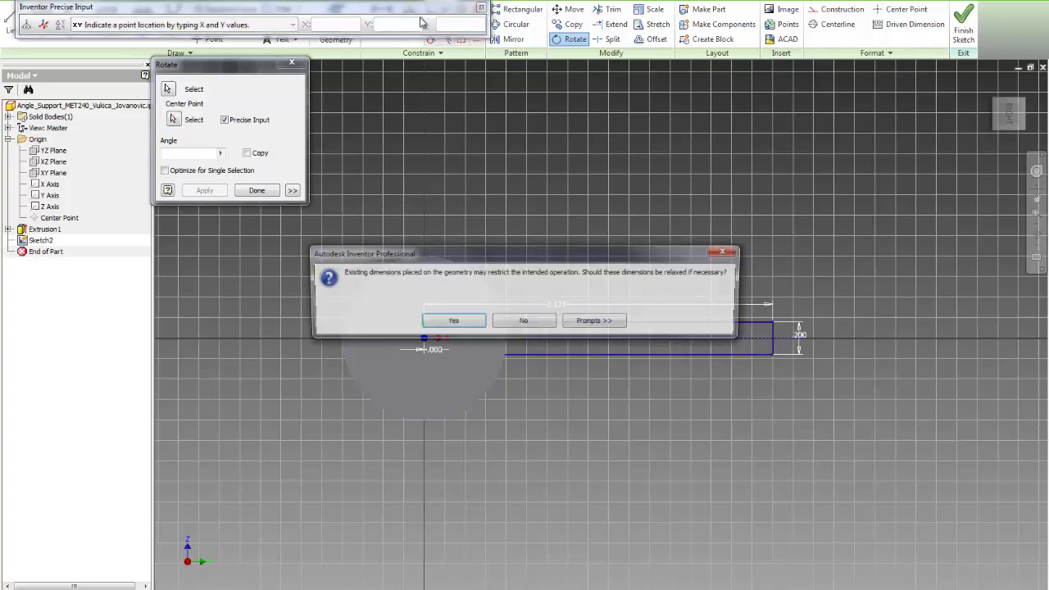
Step: Relax the rectangle's constraints and rotate it 270° about the origin
click(451, 322)
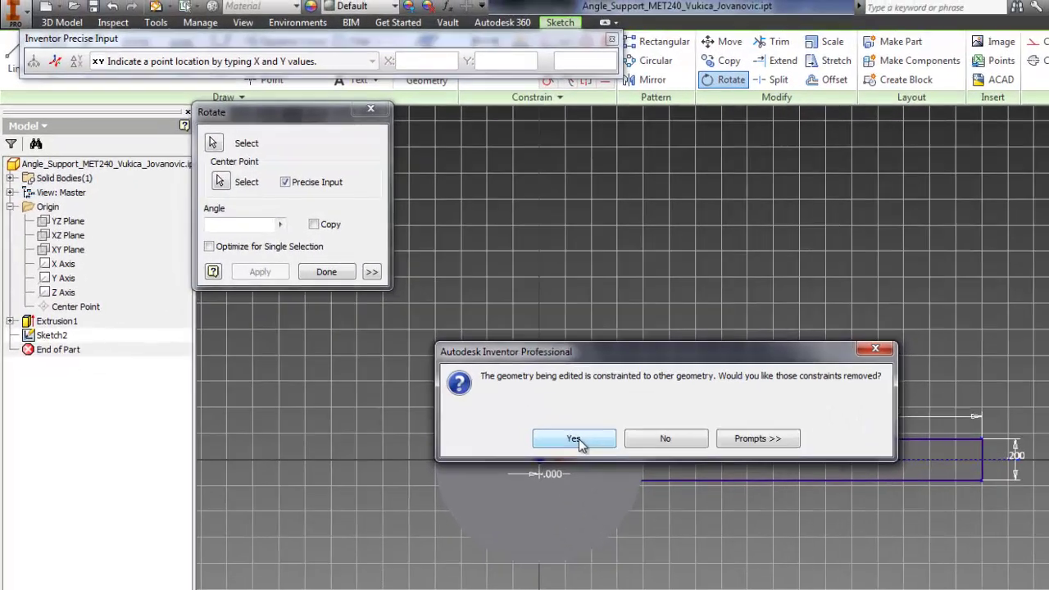
click(575, 440)
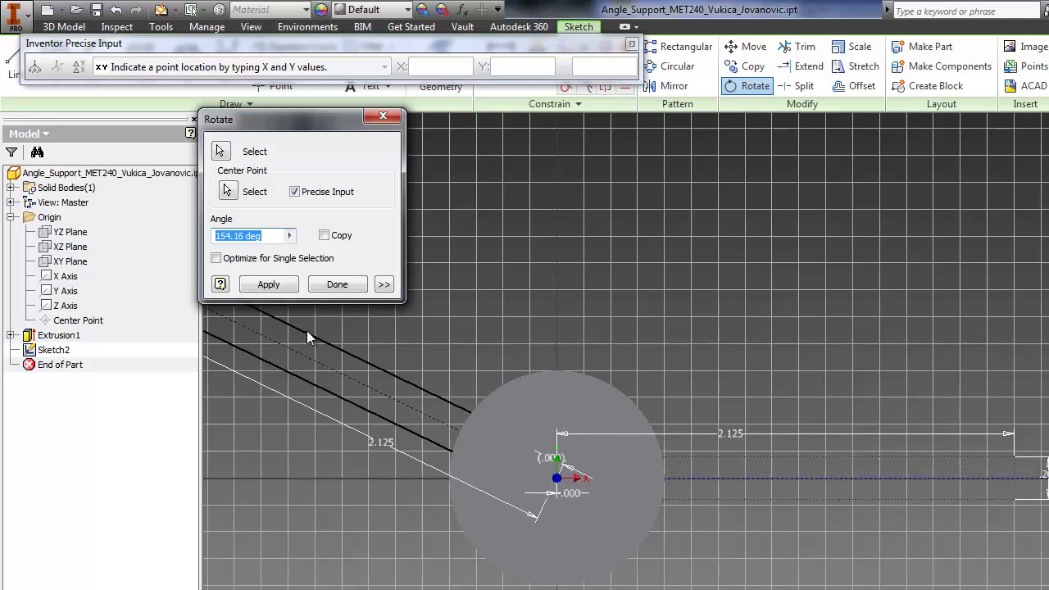
text(90)
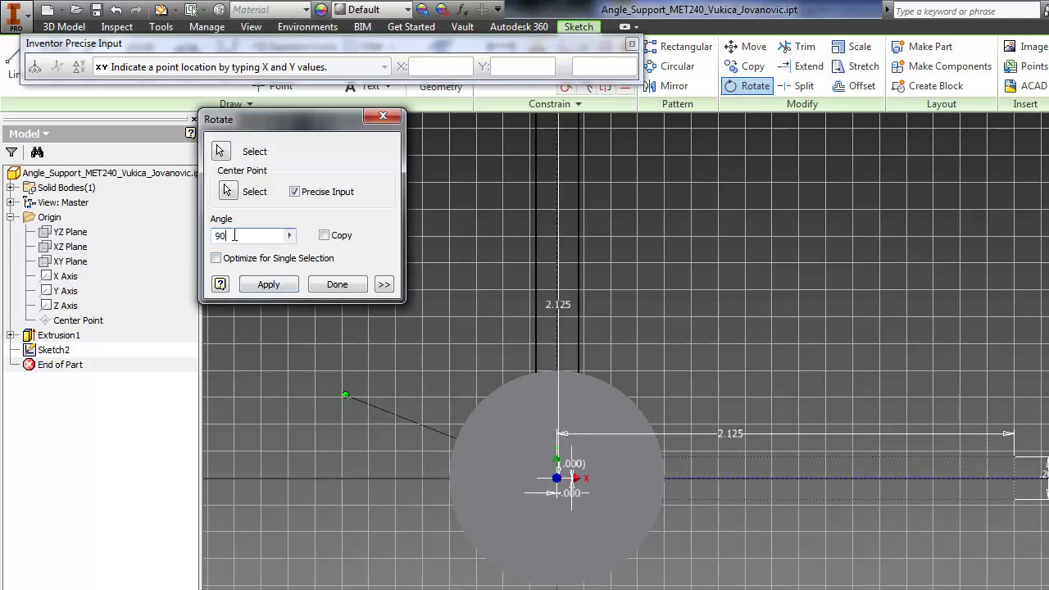
text(270)
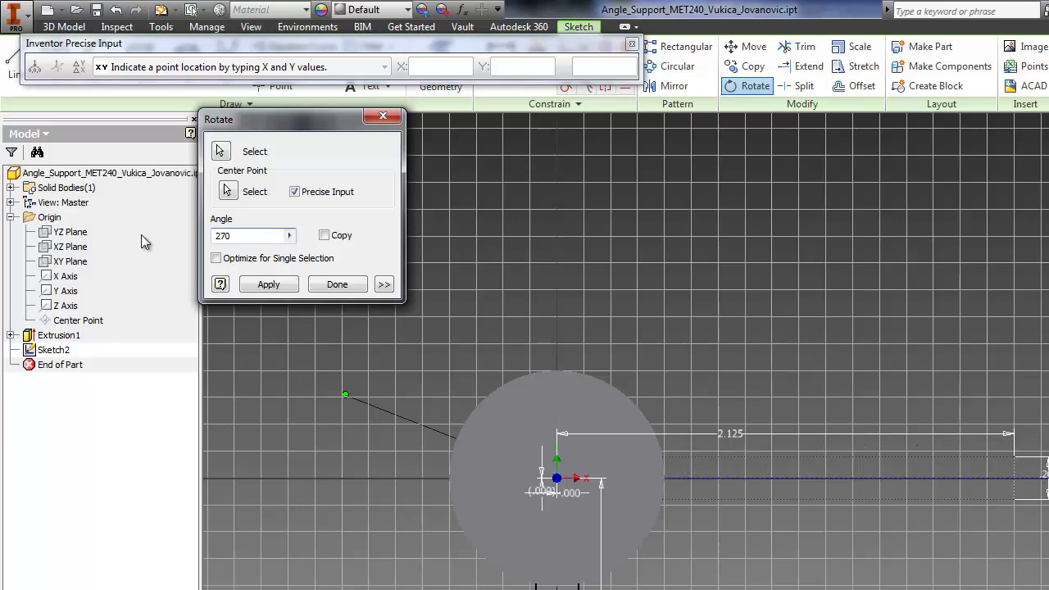
key(Return)
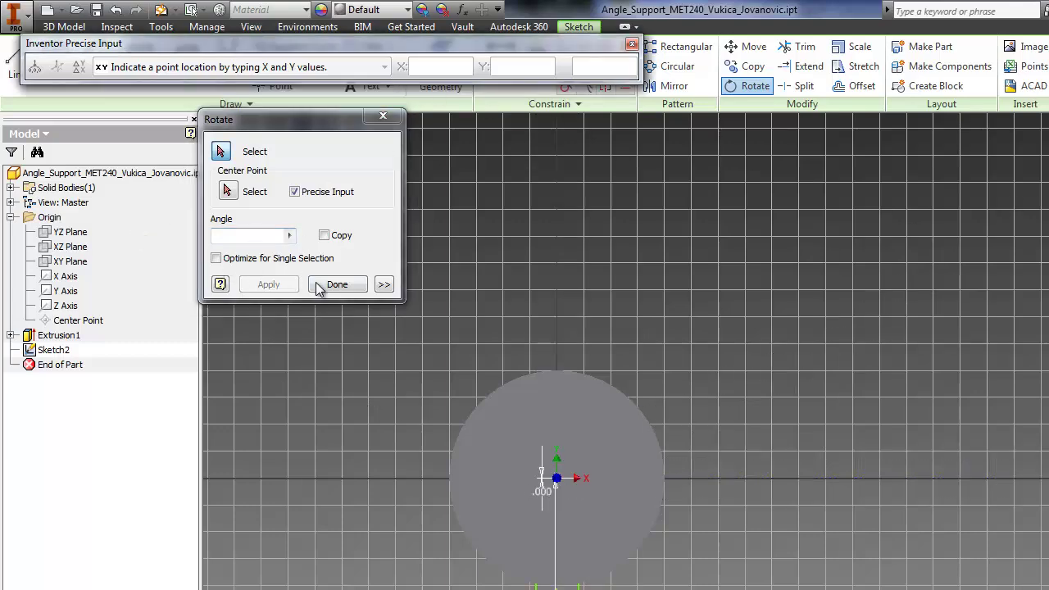
click(336, 284)
scroll(870, 374, down, 3)
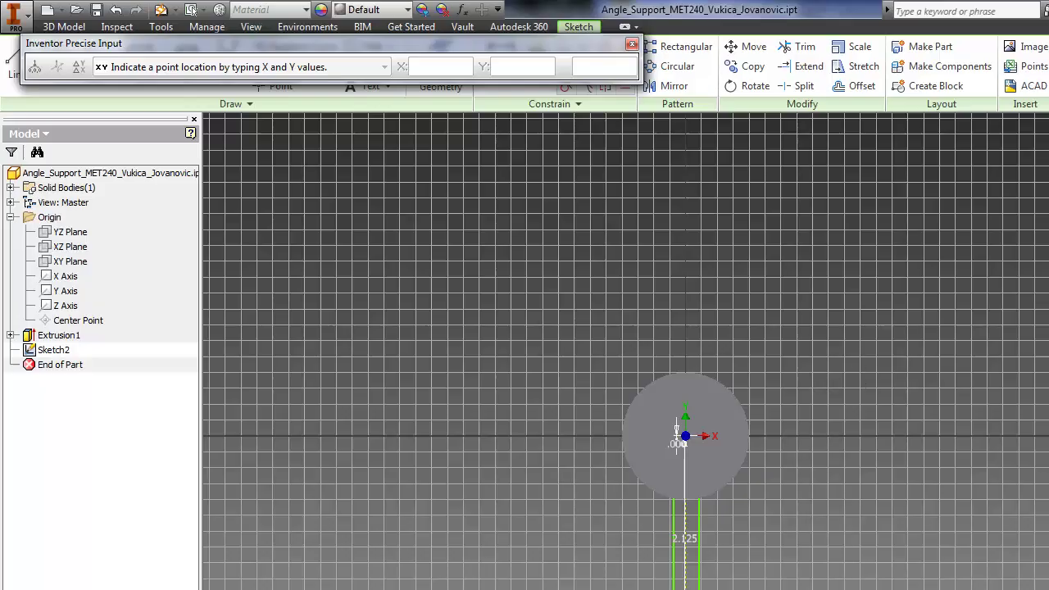
Step: Return to 3D, re-edit Sketch2 face-on, and close the Precise Input toolbar
key(Page_Up)
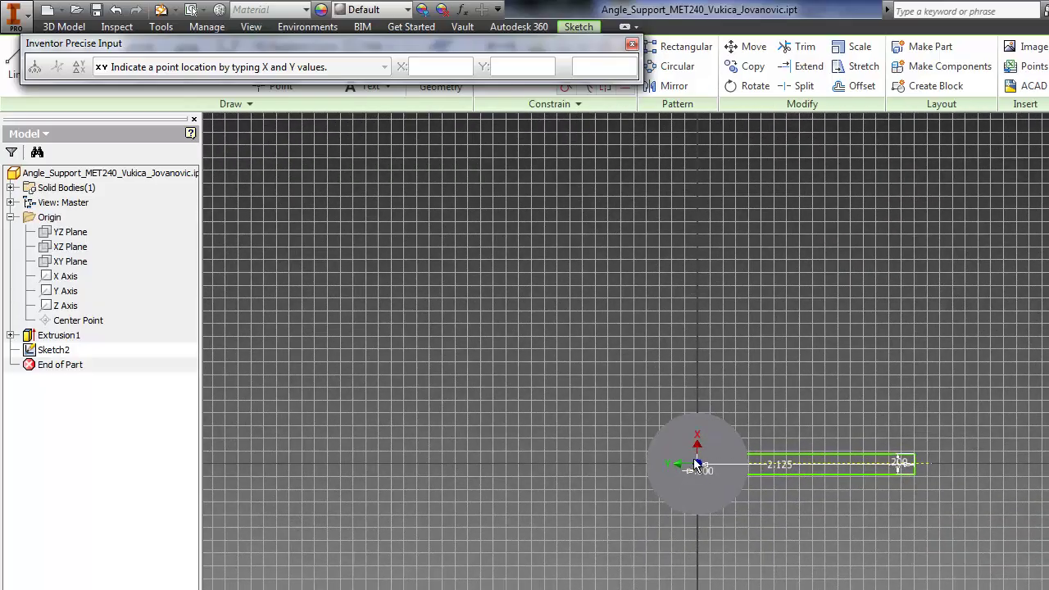
right_drag(899, 463, 878, 339)
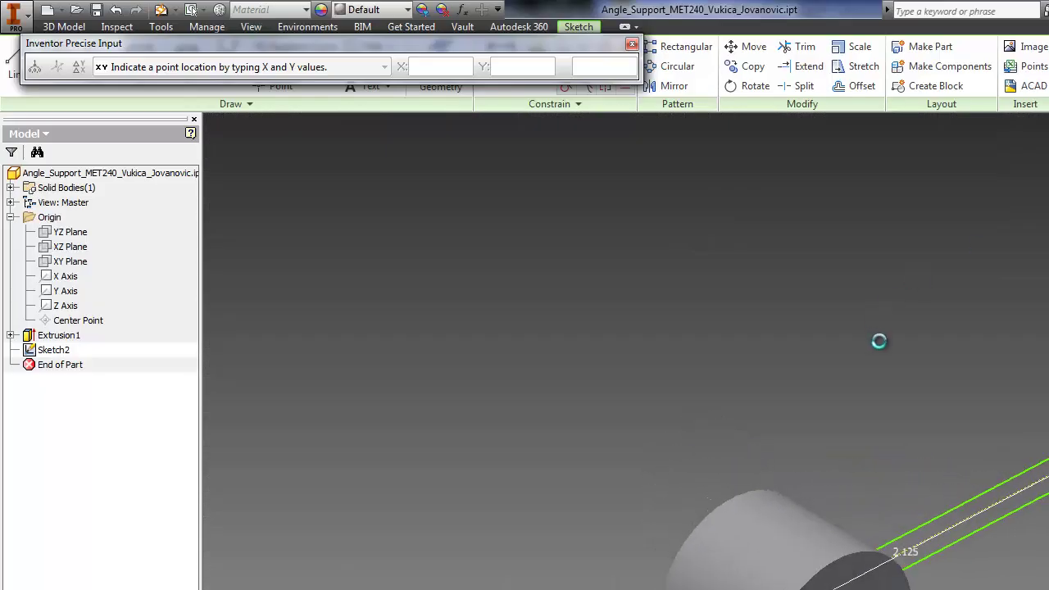
right_click(54, 349)
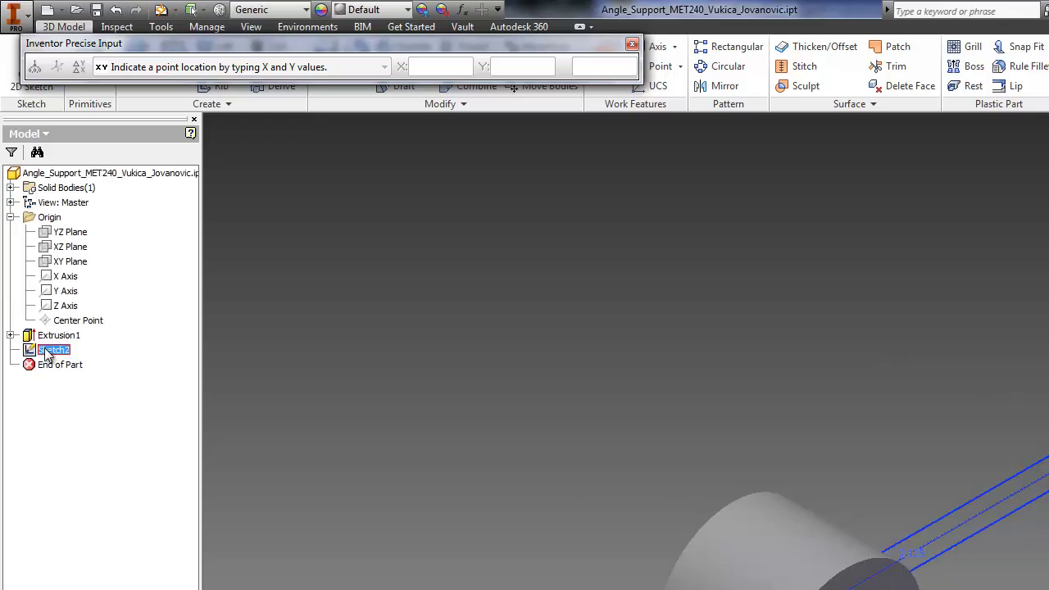
click(92, 408)
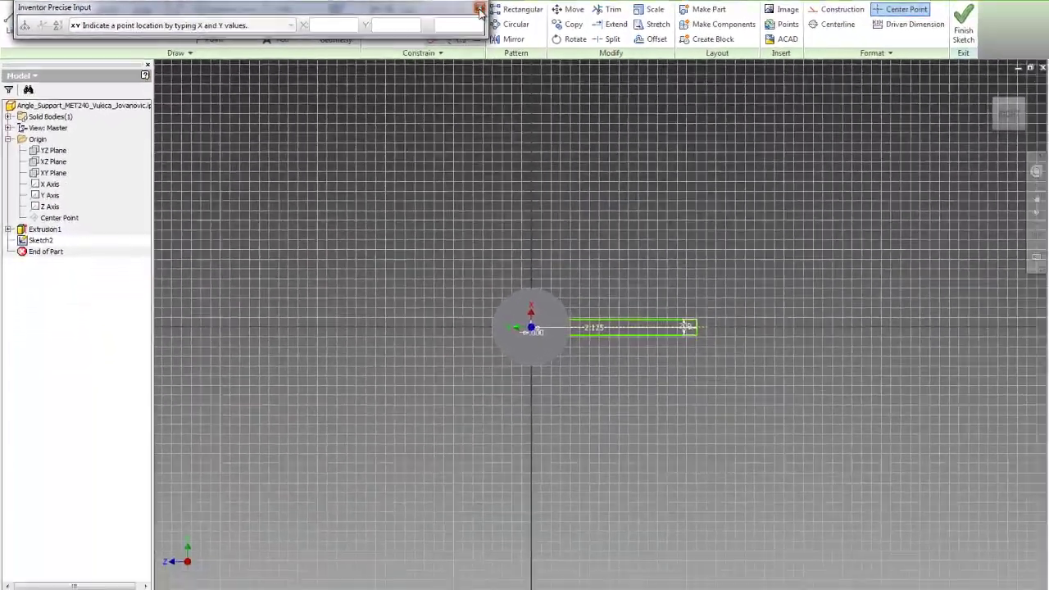
click(632, 44)
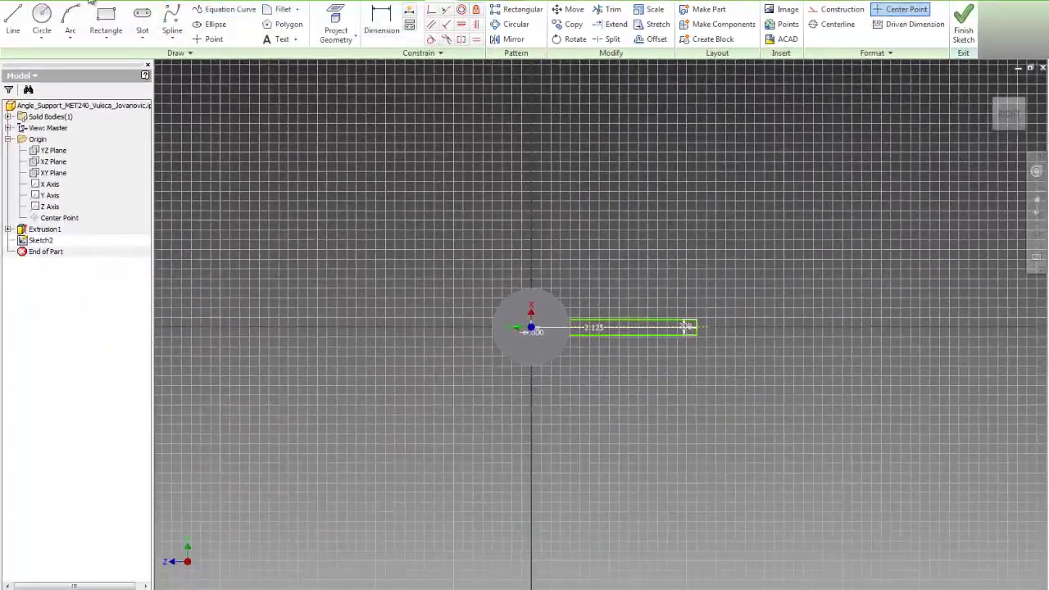
Step: Switch the visual style to Wireframe so the cylinder shows as a circle outline
click(196, 2)
click(142, 32)
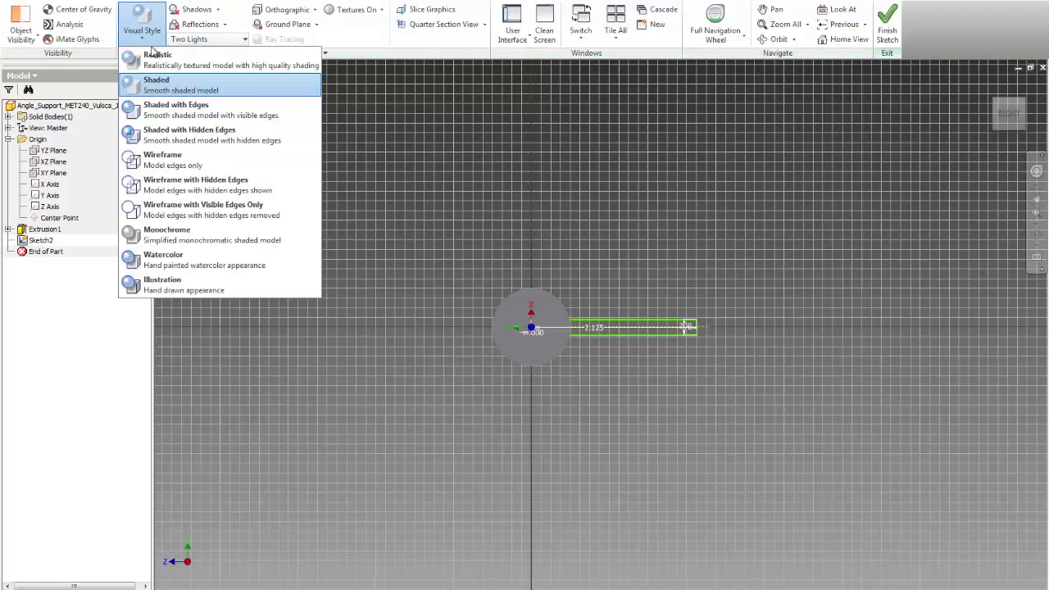
click(176, 159)
scroll(618, 354, down, 5)
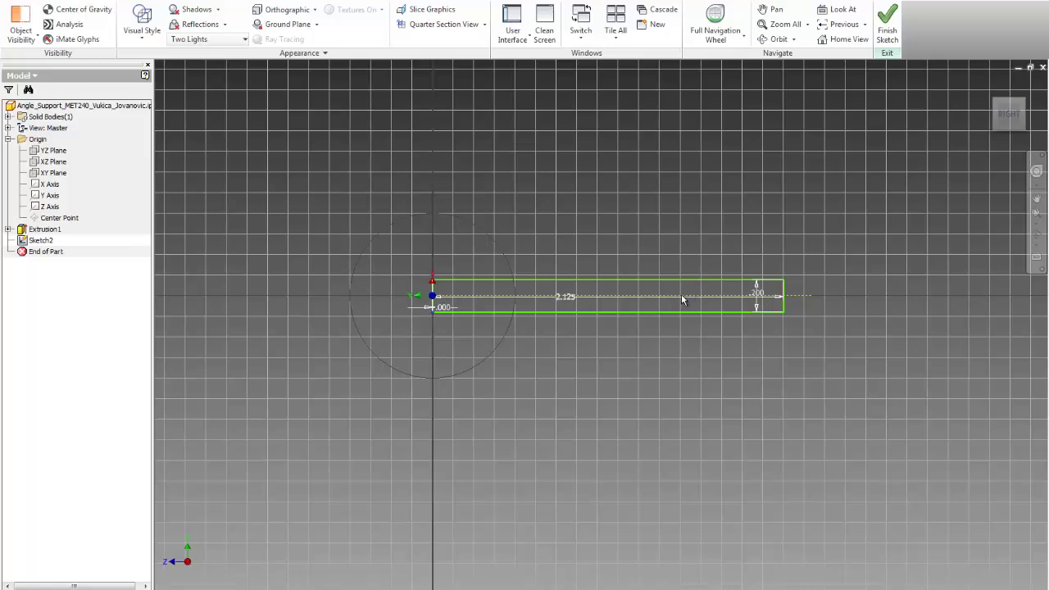
Step: Drag the arm rectangle upward so it sits above the circle centre
drag(681, 287, 679, 232)
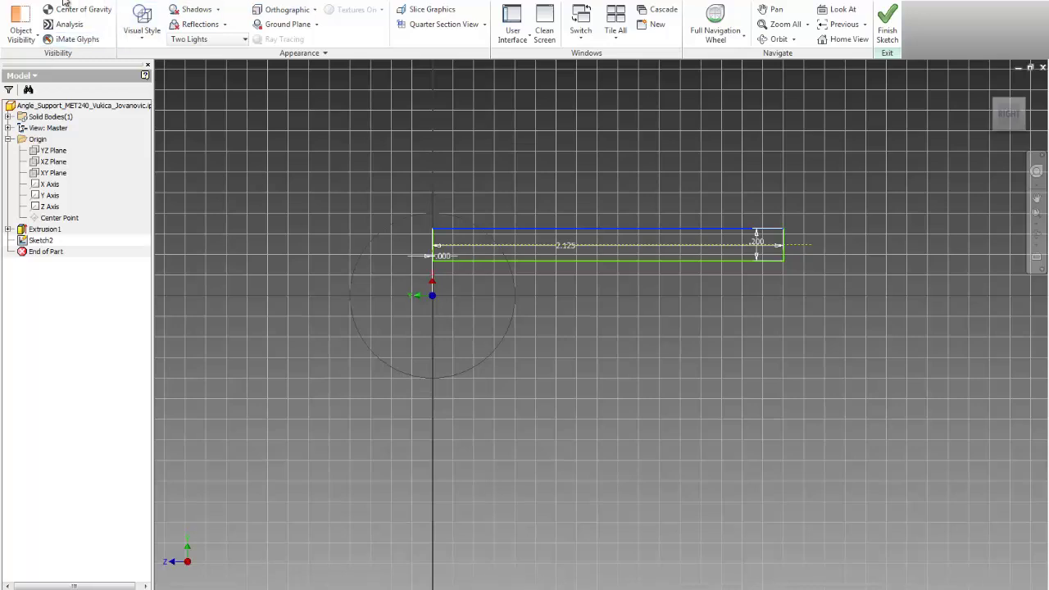
click(443, 3)
key(l)
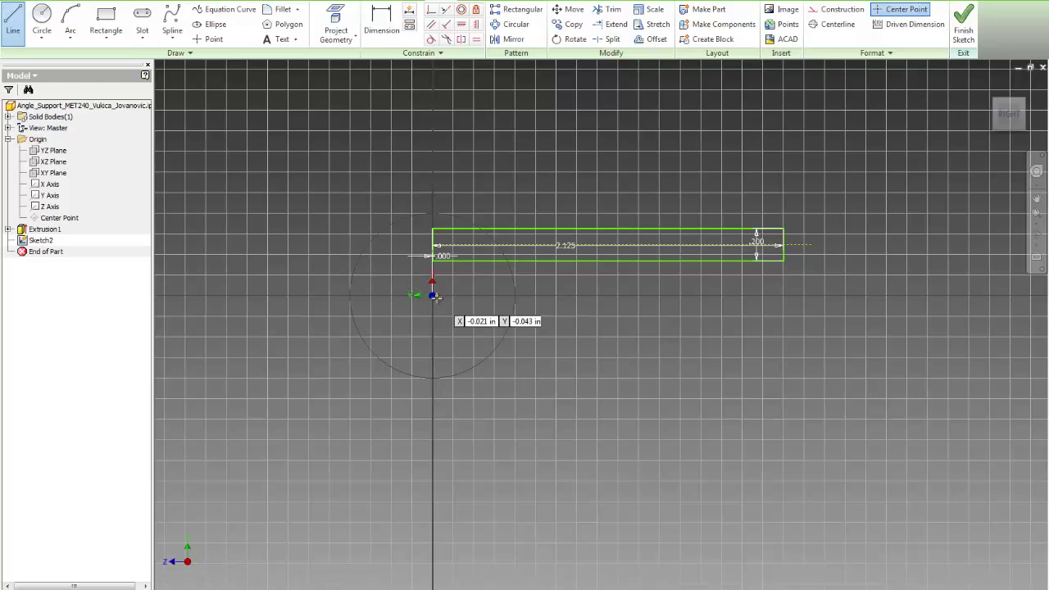
Step: Draw a horizontal construction line from the origin out to the right
click(432, 295)
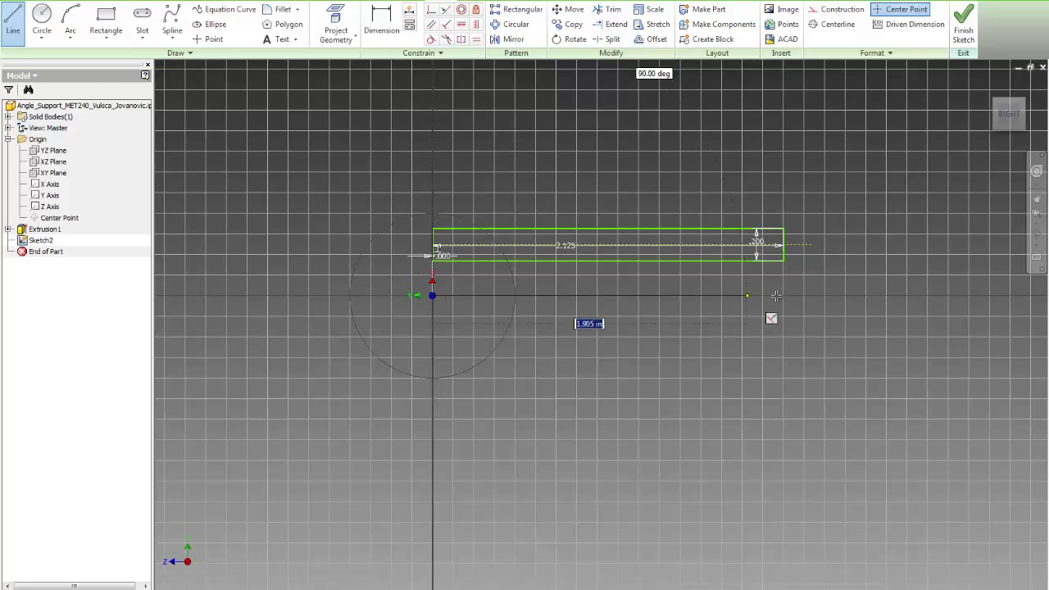
click(837, 296)
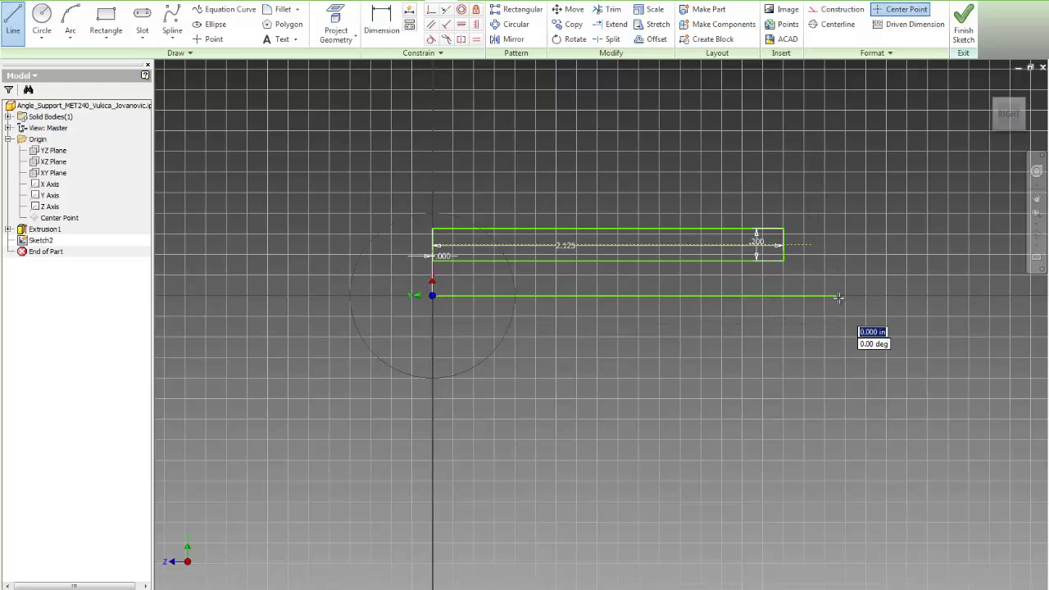
key(Escape)
click(784, 296)
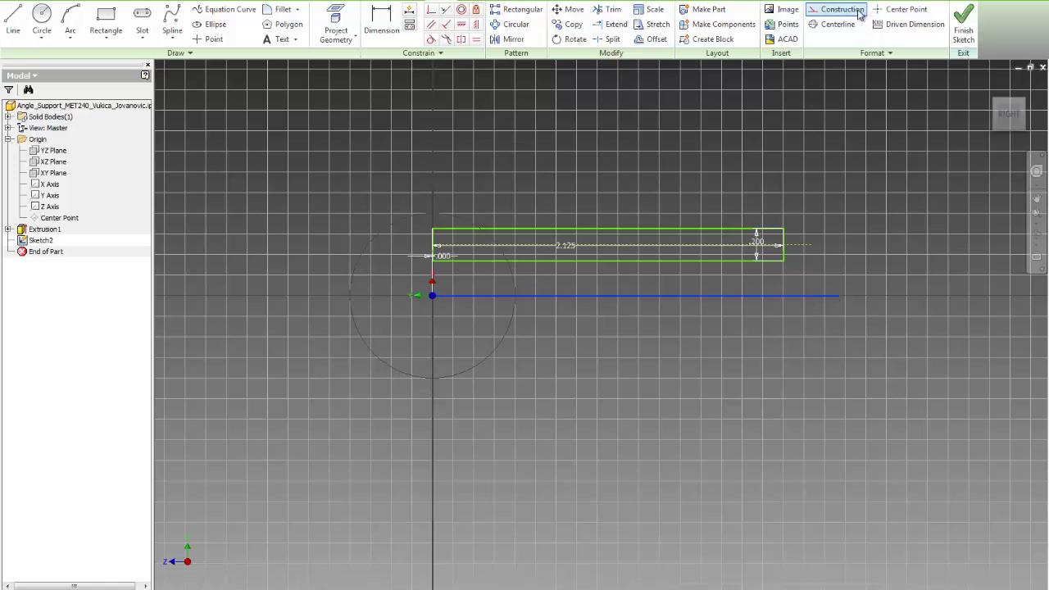
click(836, 12)
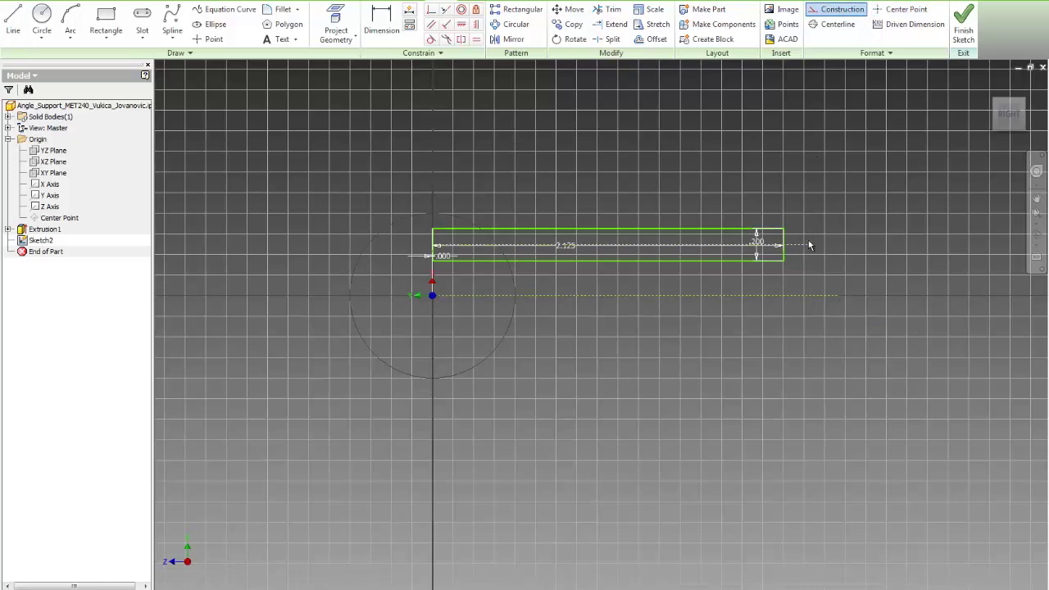
Step: Make the rectangle's long edges symmetric about the construction line, keeping the arm horizontal
click(461, 39)
click(599, 231)
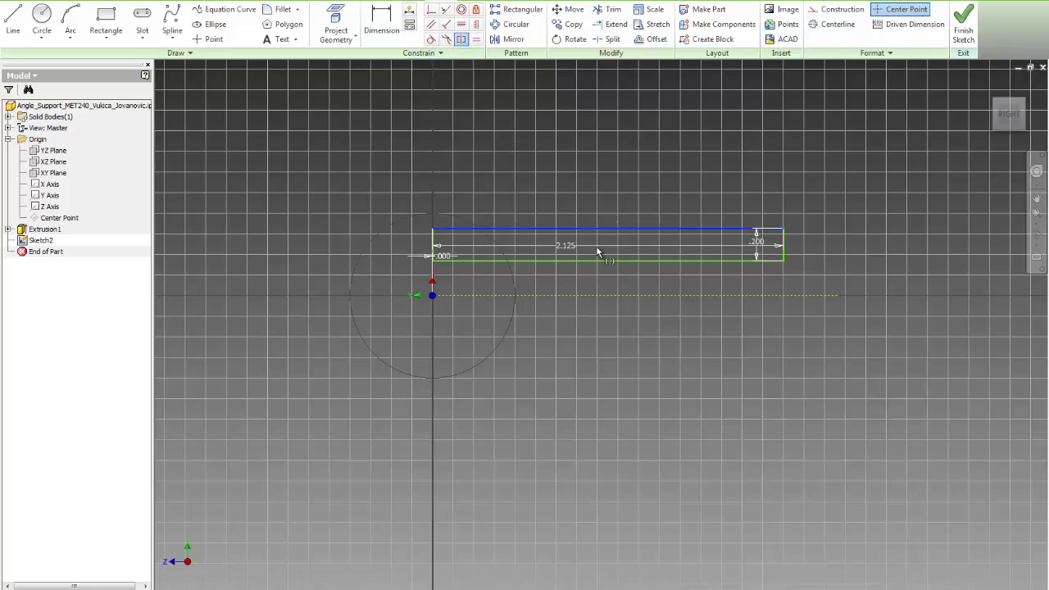
click(598, 261)
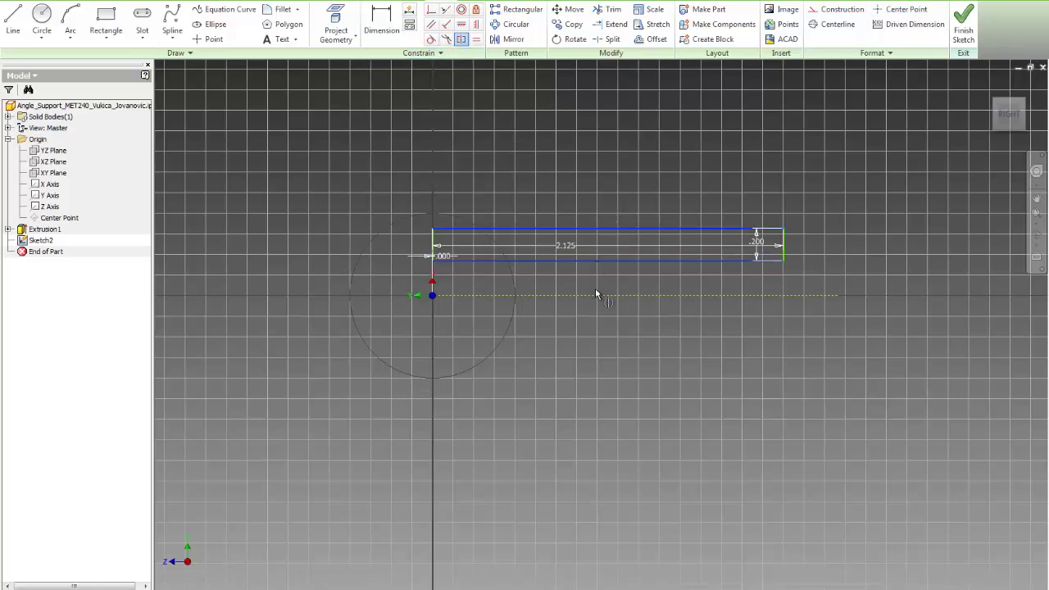
click(595, 295)
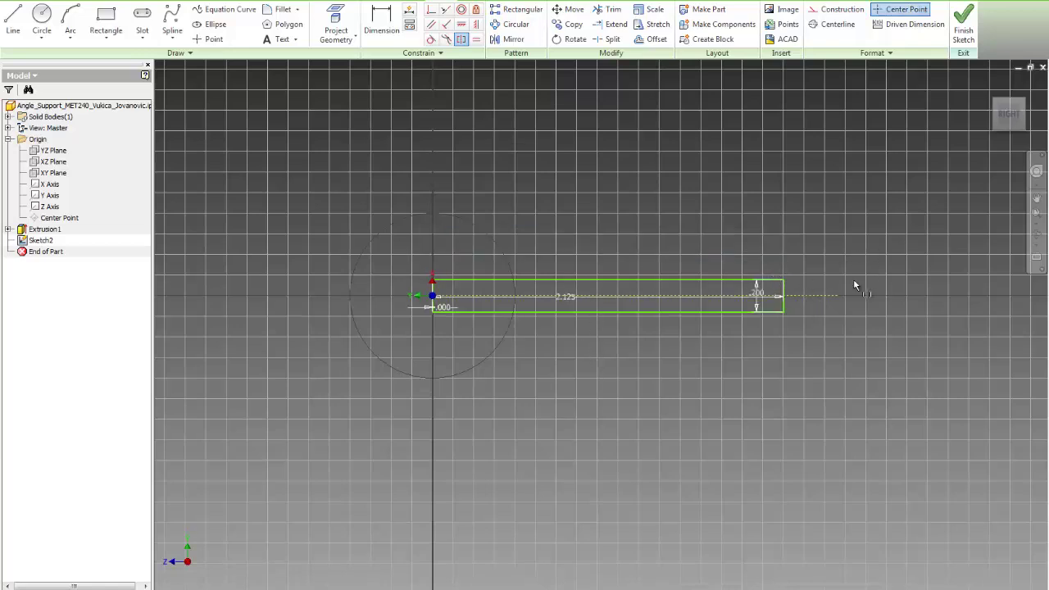
drag(814, 296, 858, 255)
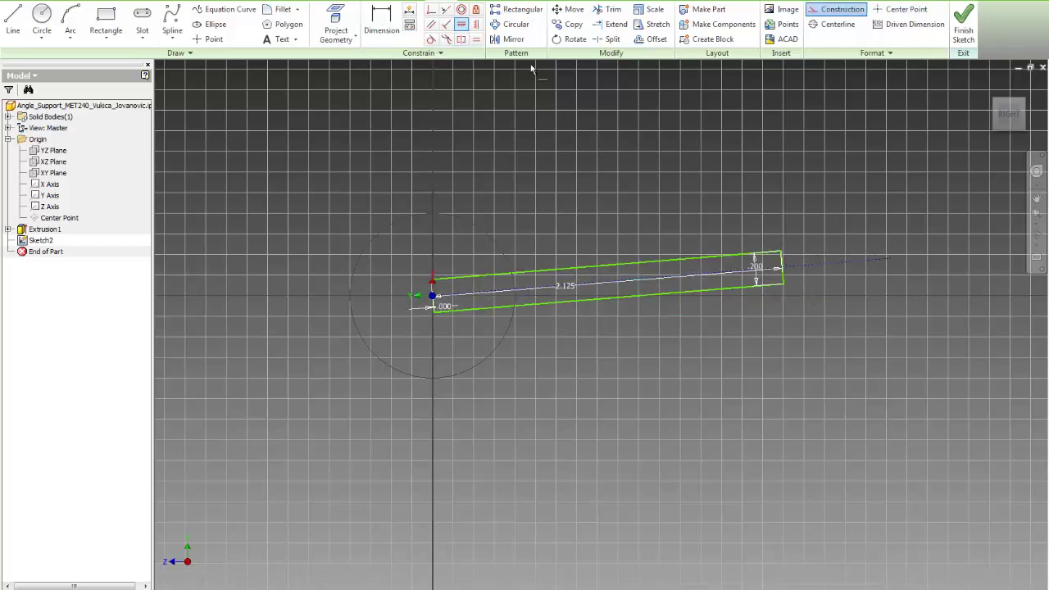
key(ctrl+z)
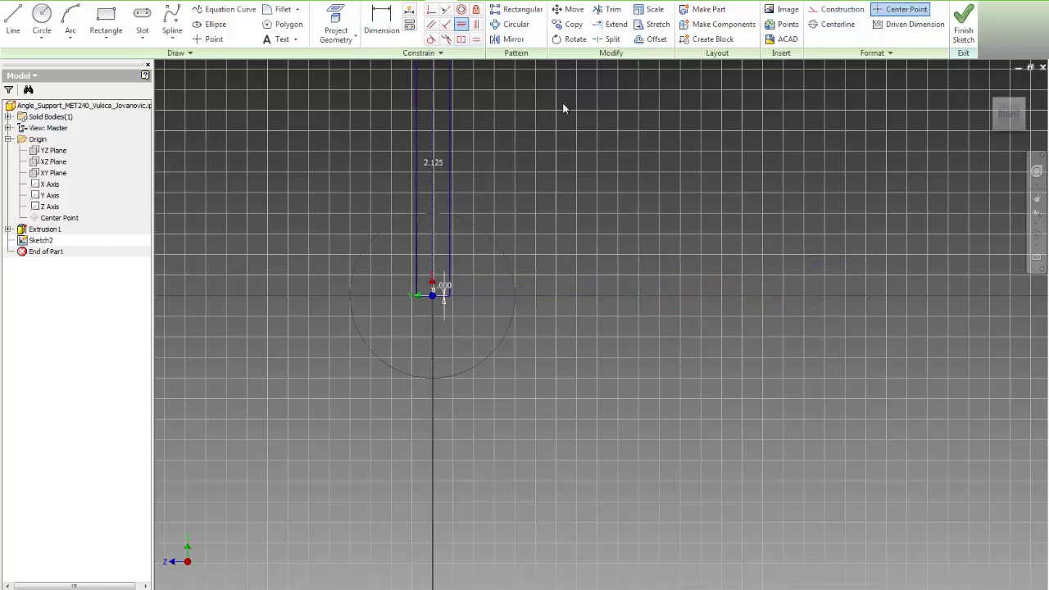
key(ctrl+y)
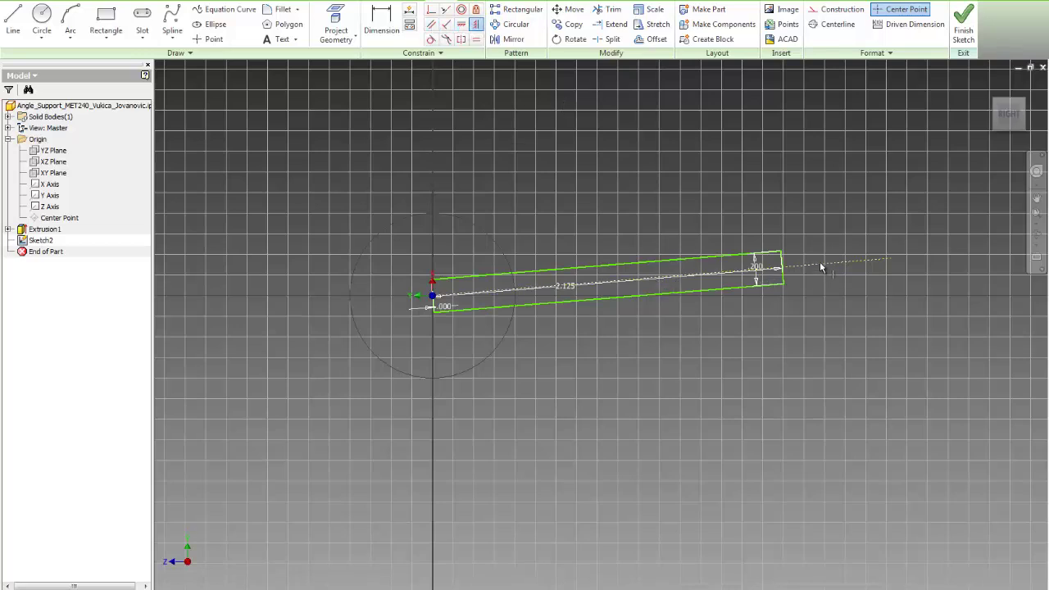
key(ctrl+z)
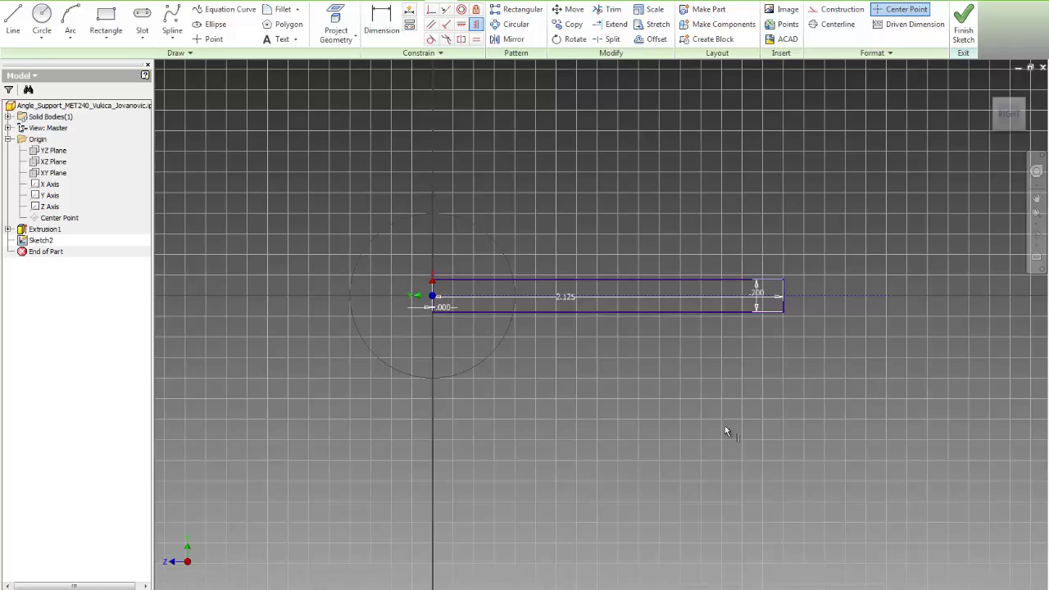
Step: Finish Sketch2 and switch the visual style to Shaded with Hidden Edges
click(963, 33)
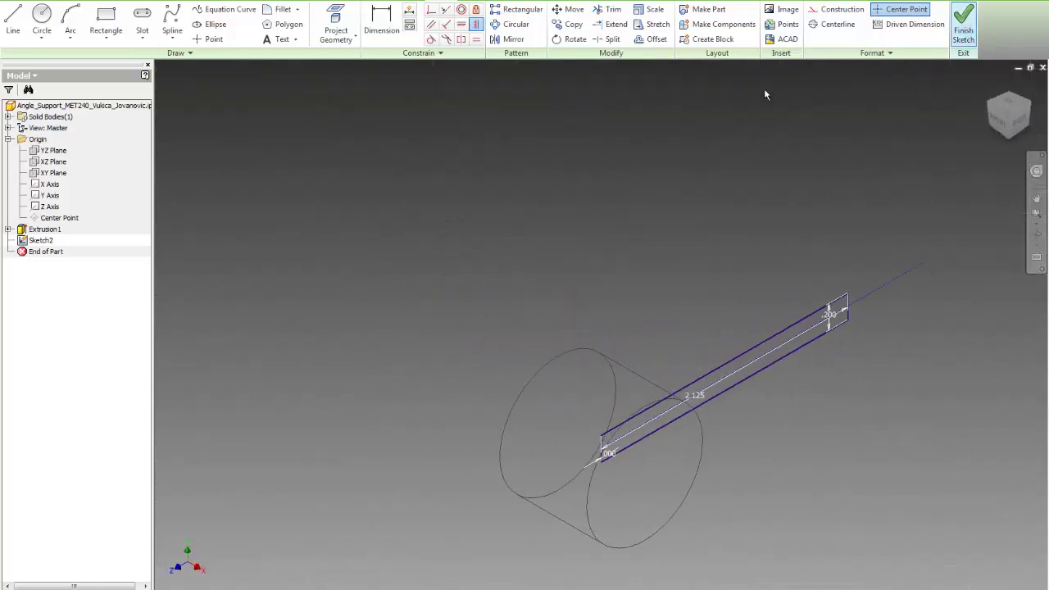
click(182, 4)
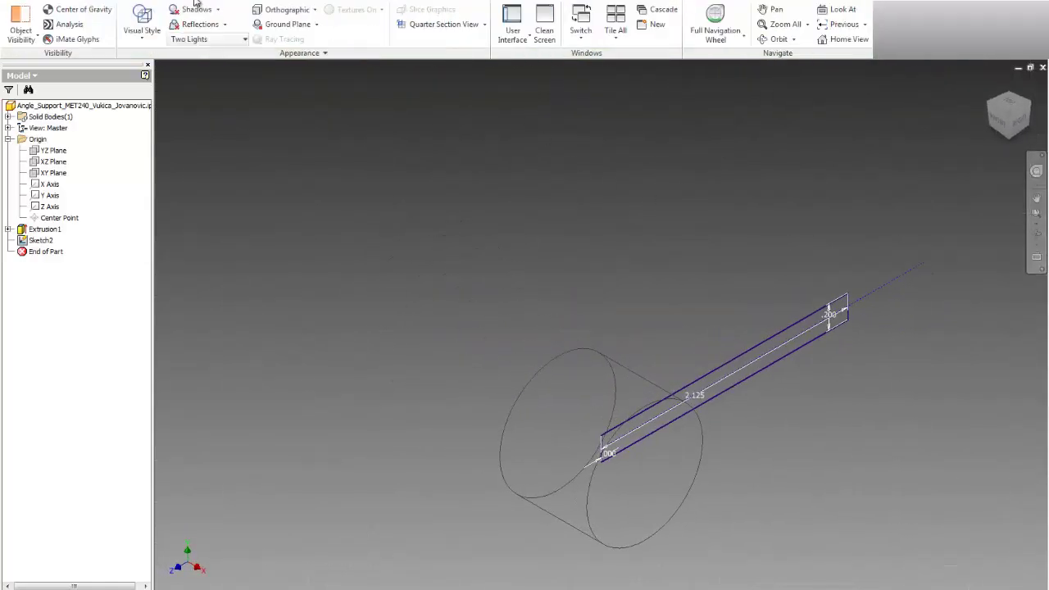
click(141, 24)
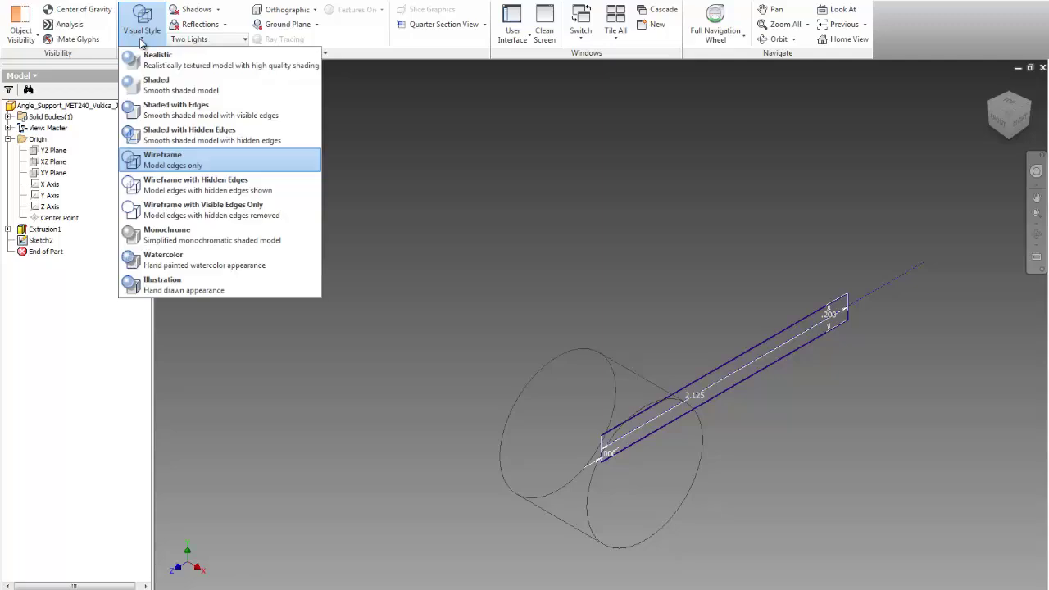
click(154, 134)
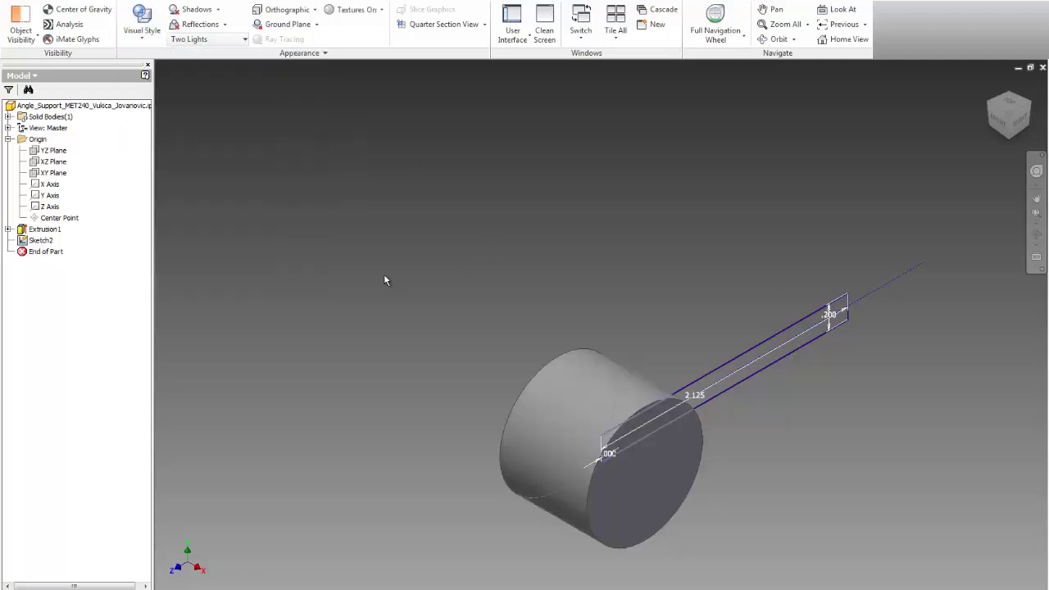
click(56, 3)
Step: Start extruding the arm profile, trying both directions and a To-face extent
click(104, 24)
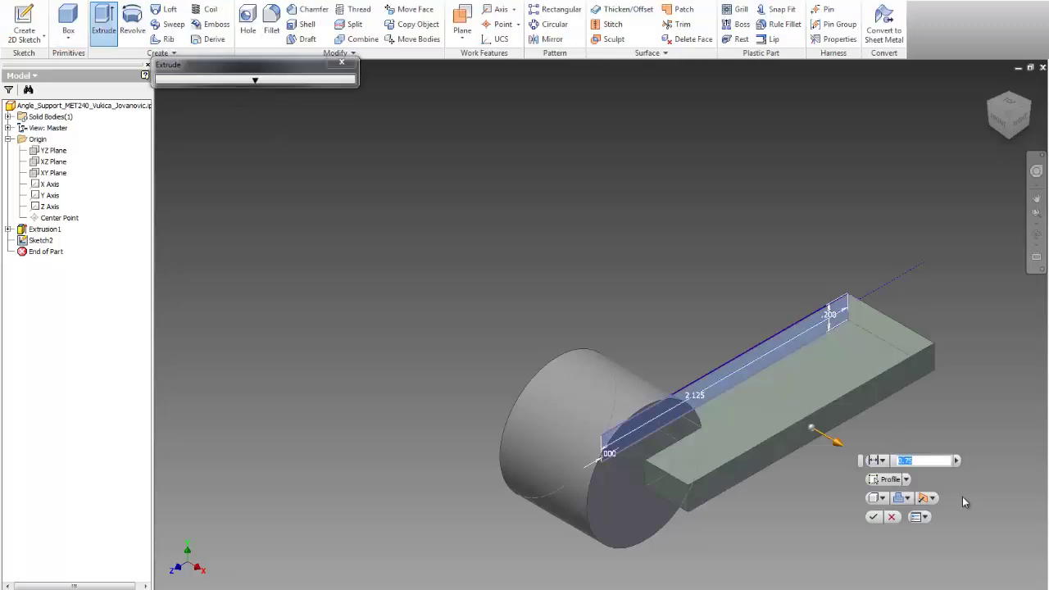
click(932, 498)
click(948, 531)
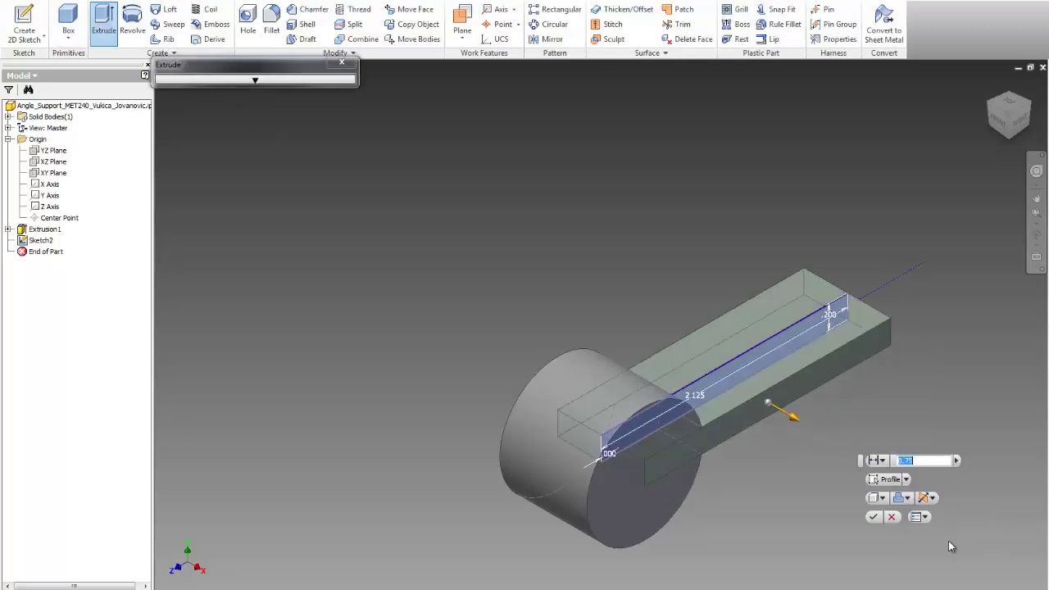
click(881, 461)
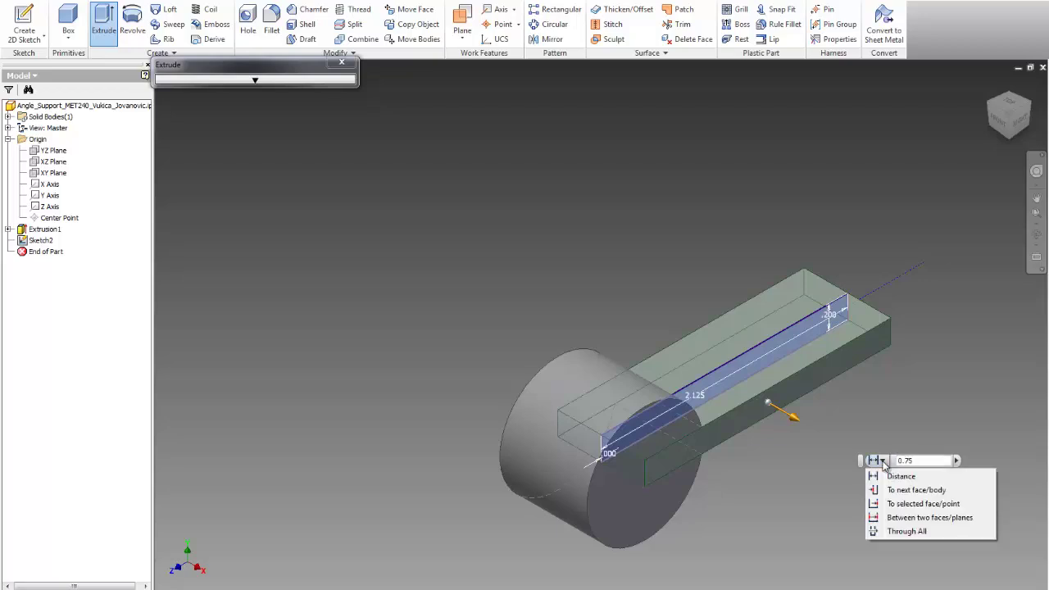
click(895, 503)
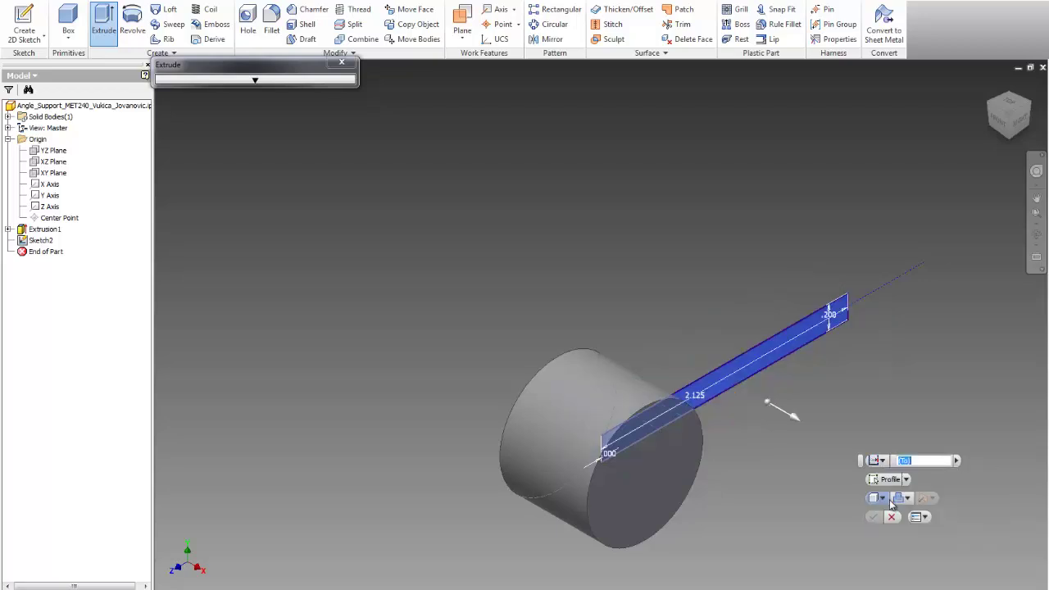
click(674, 462)
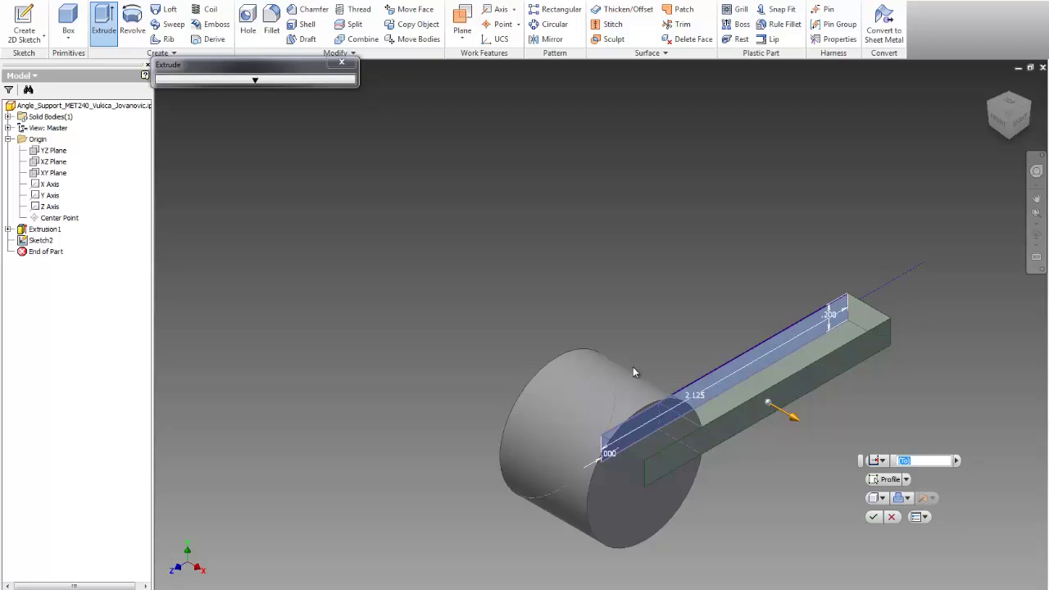
shift+middle_drag(541, 339, 659, 488)
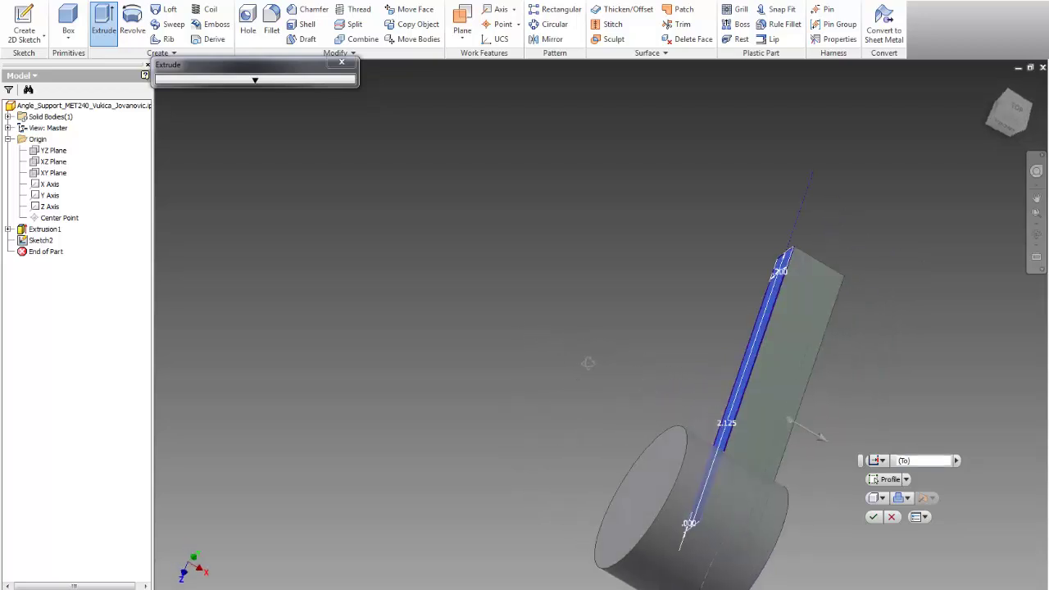
Step: Extrude the arm between two cylinder faces and confirm, creating Extrusion2
click(881, 462)
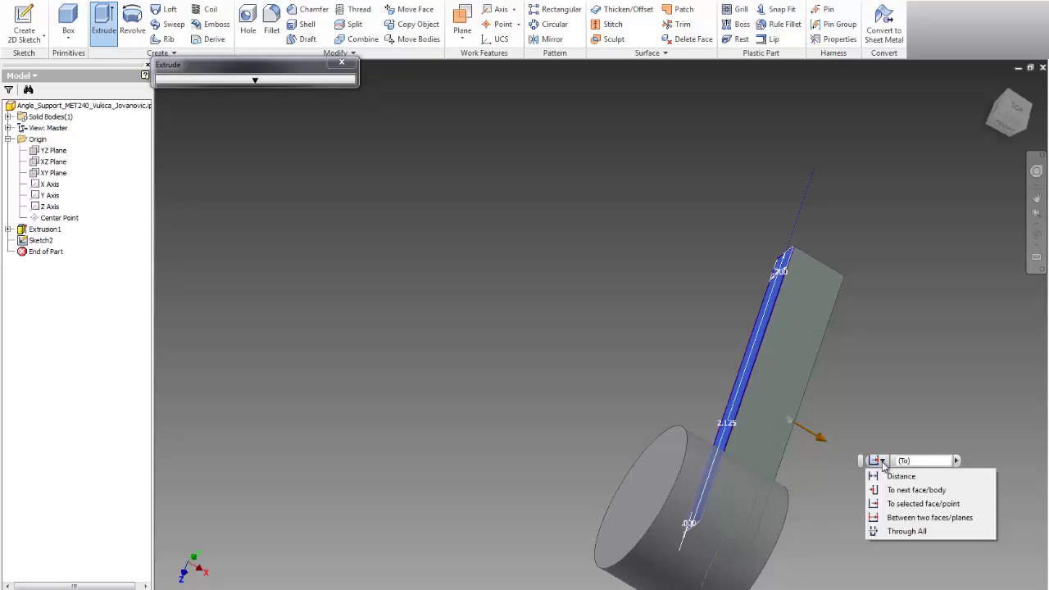
click(898, 517)
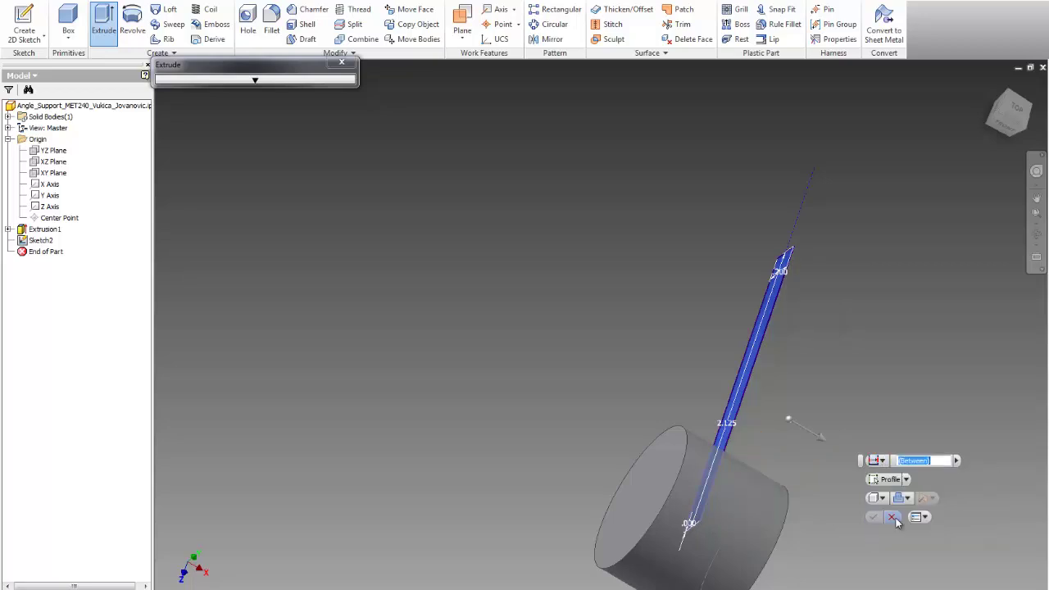
click(657, 484)
shift+middle_drag(751, 511, 860, 465)
click(623, 432)
scroll(621, 430, up, 3)
click(878, 461)
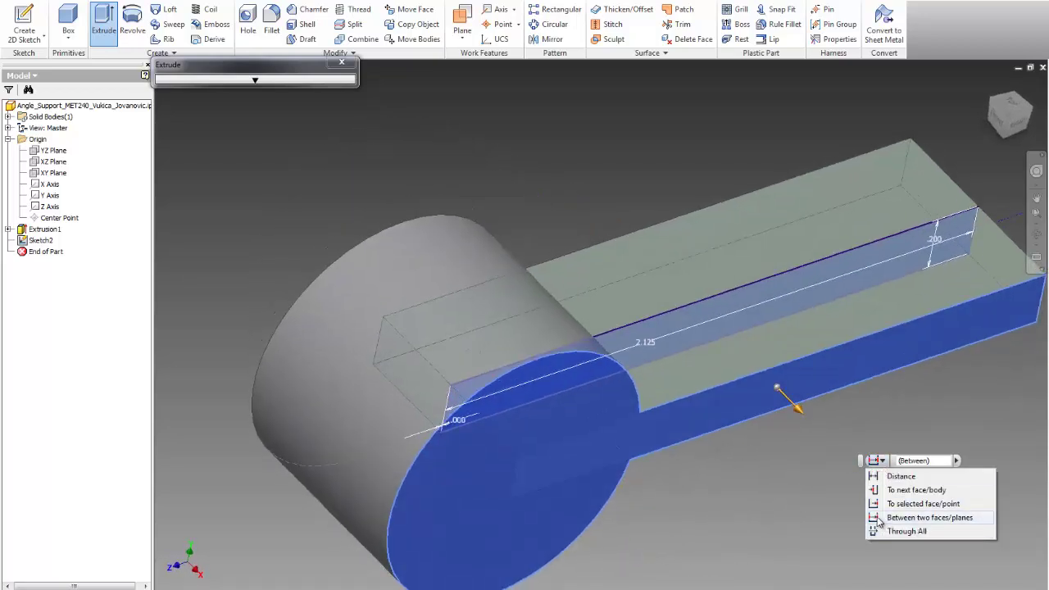
click(914, 521)
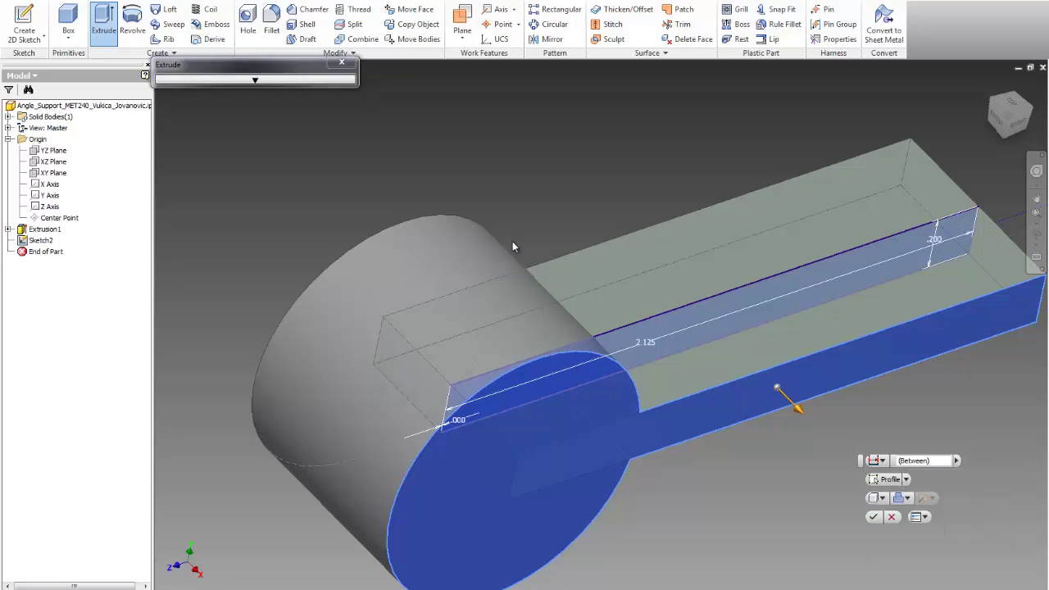
click(873, 518)
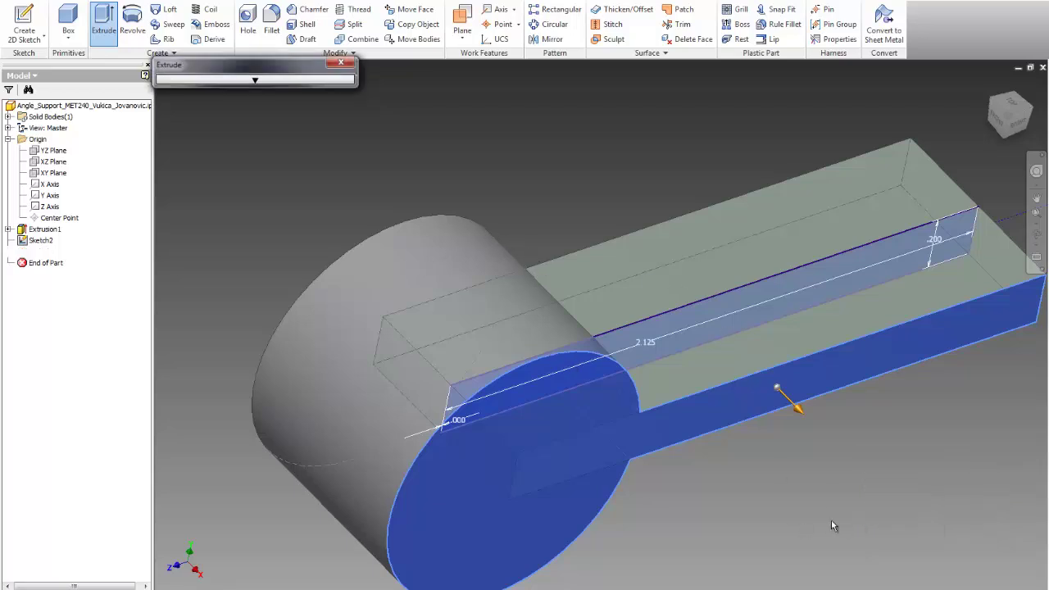
scroll(748, 492, down, 2)
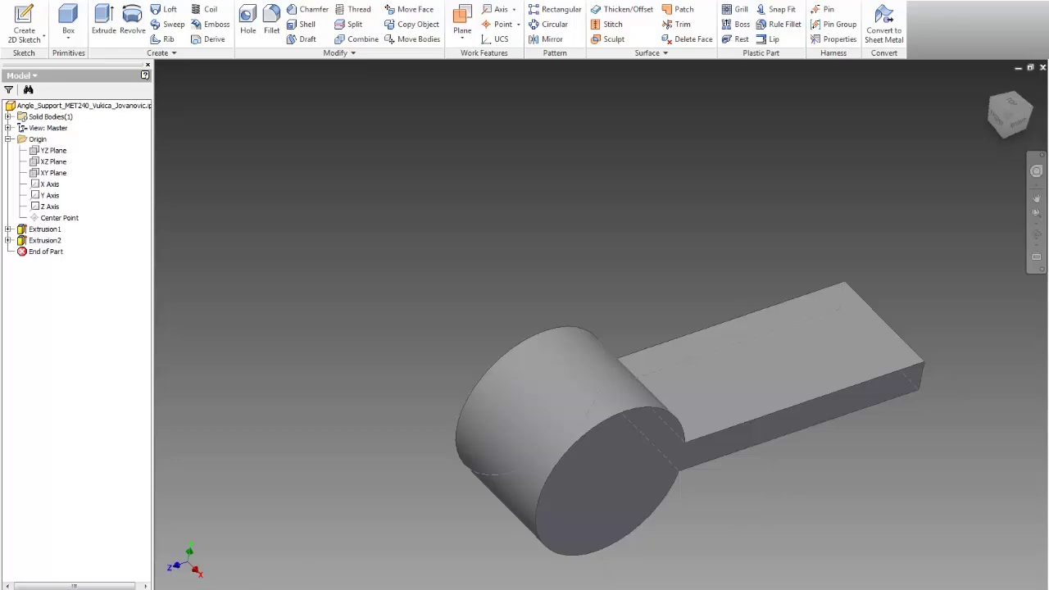
key(alt+Tab)
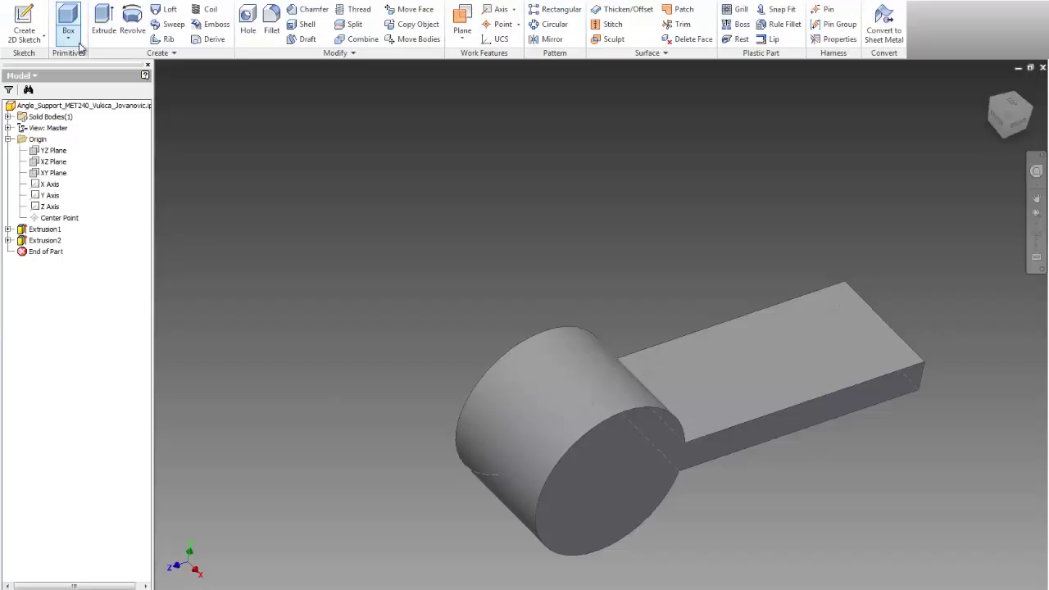
Step: Start a new 2D sketch from the 3D Model ribbon
click(27, 20)
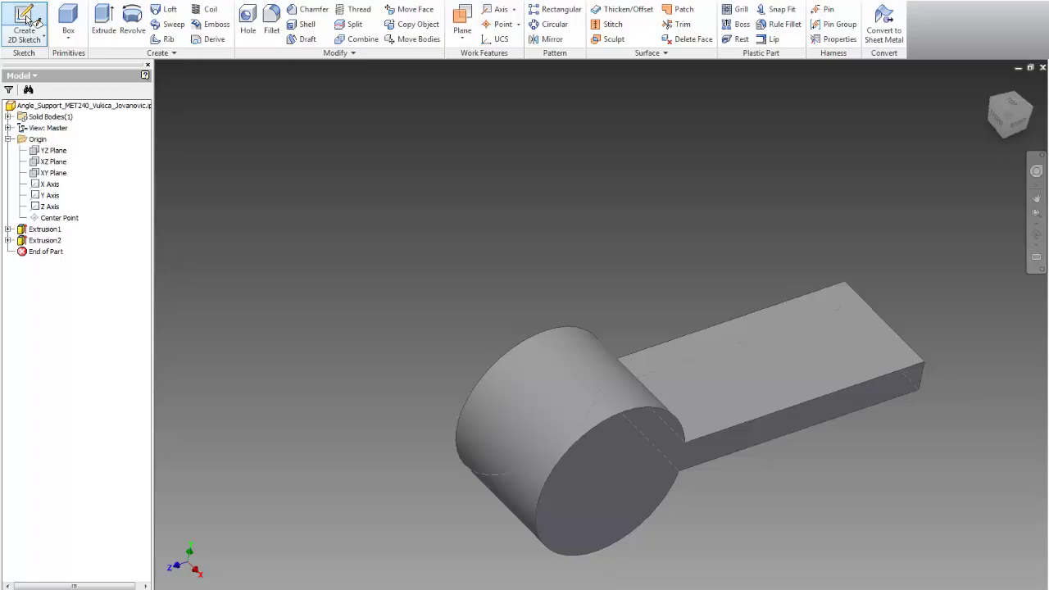
Step: Place Sketch3 on the YZ plane and orient the view with the arm horizontal
click(49, 154)
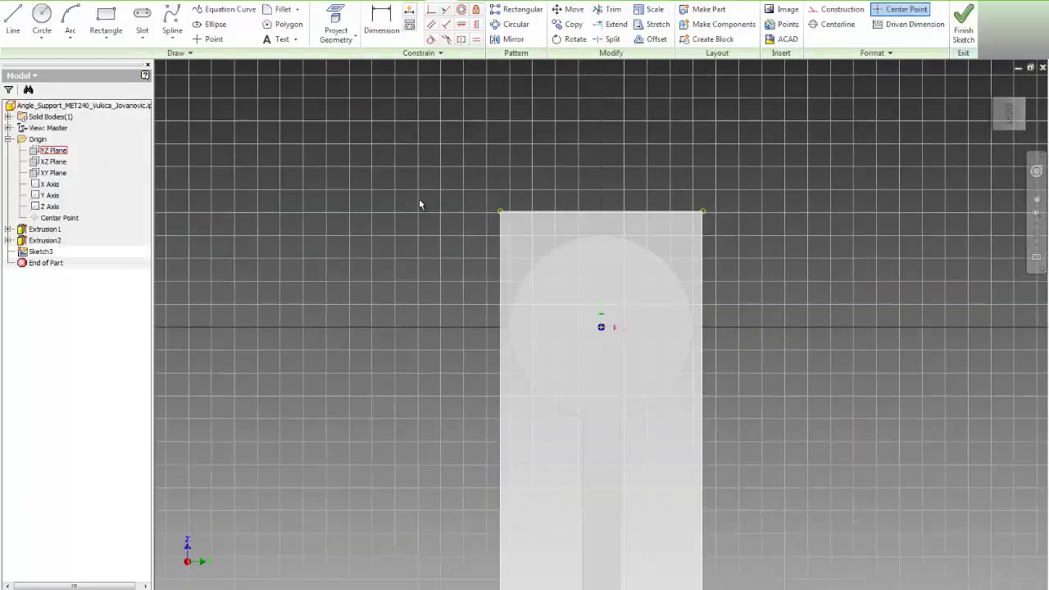
click(1026, 89)
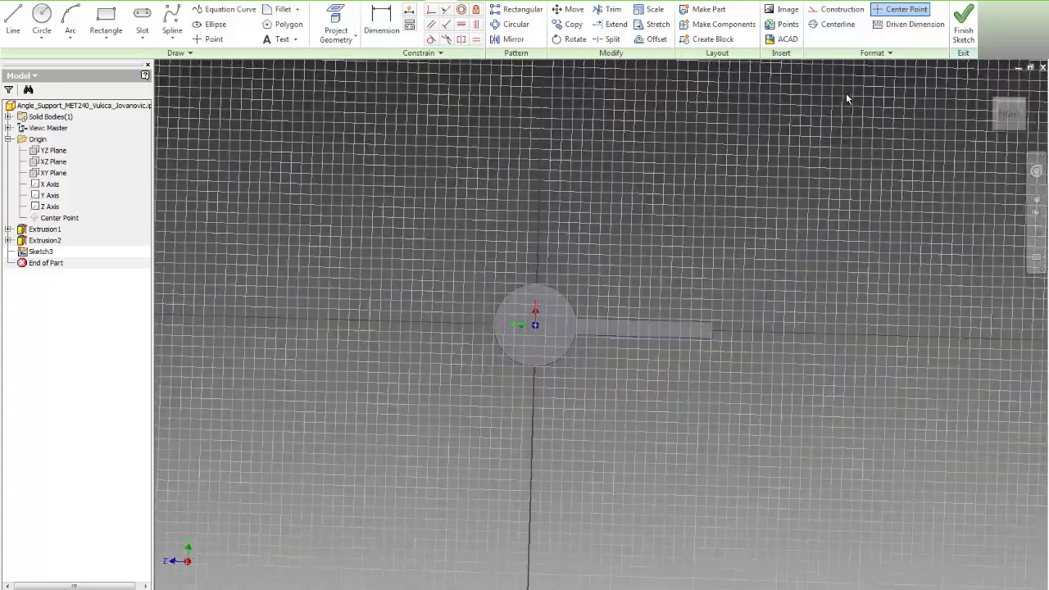
scroll(705, 325, up, 3)
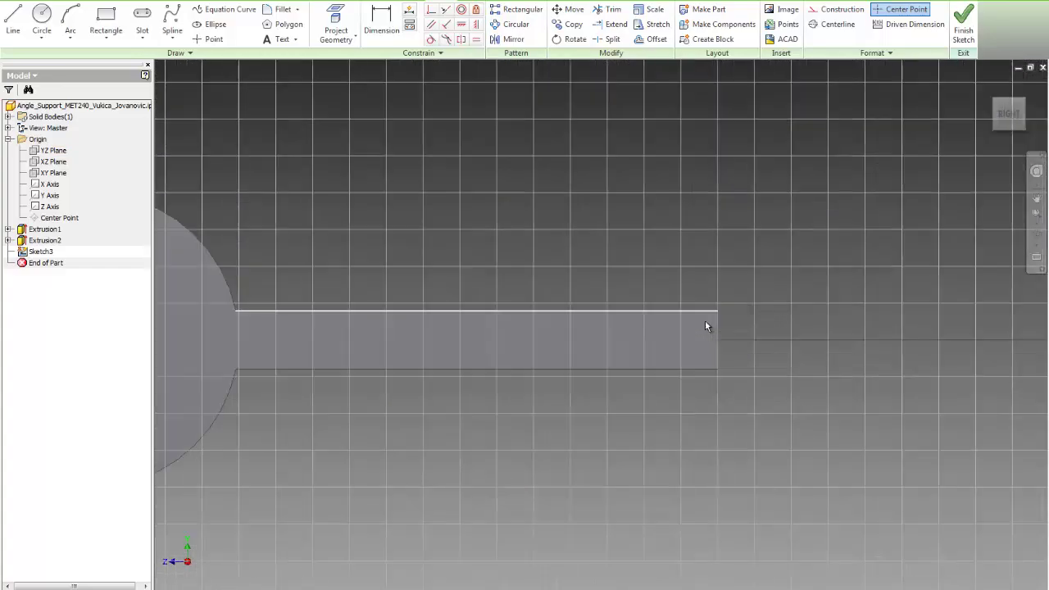
Step: Draw a small rectangle over the arm's top edge near its free end
click(106, 21)
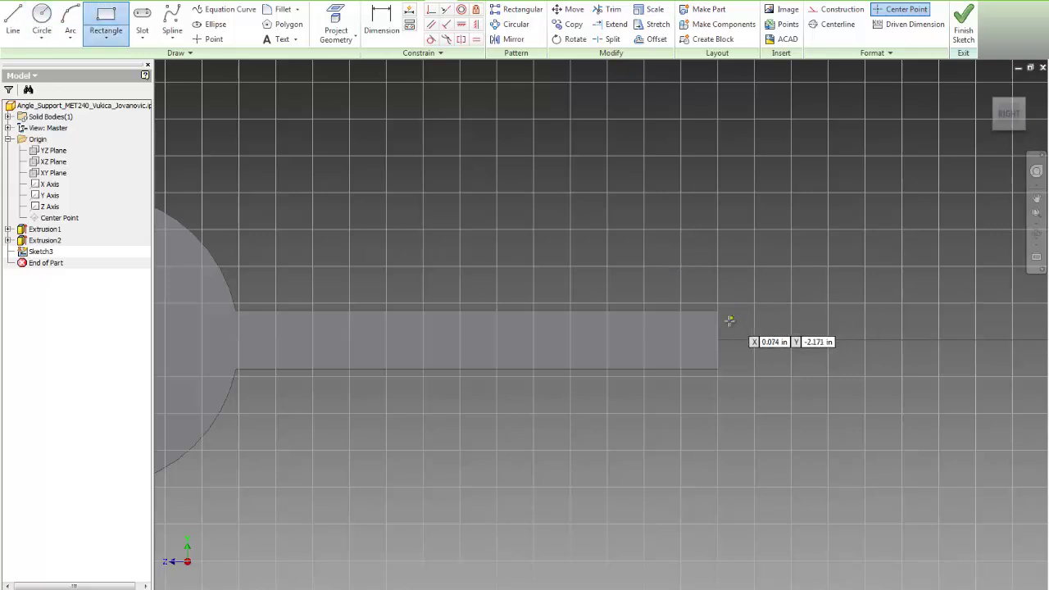
click(754, 313)
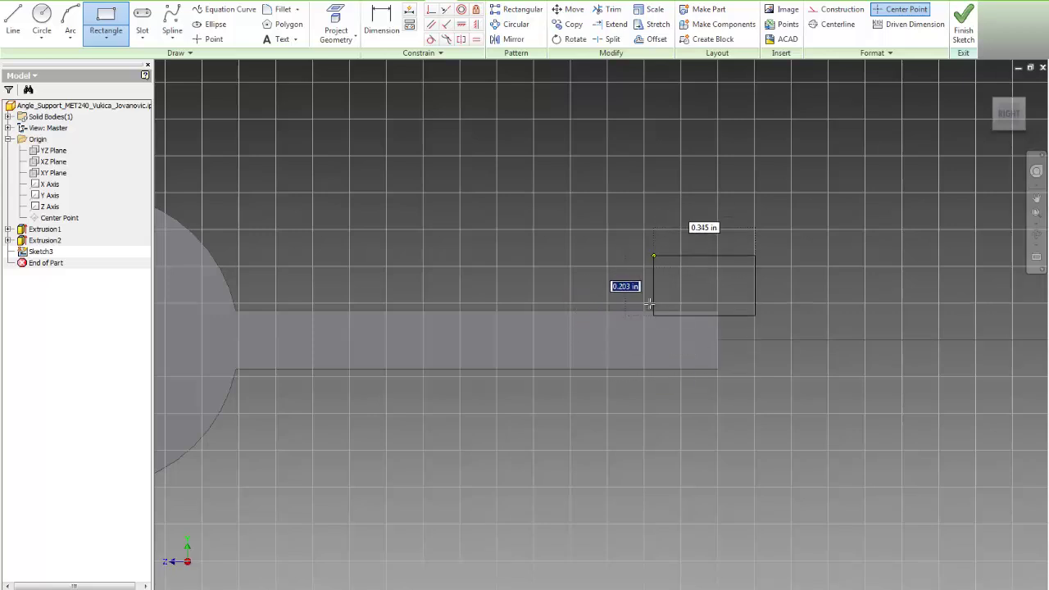
key(Escape)
click(106, 22)
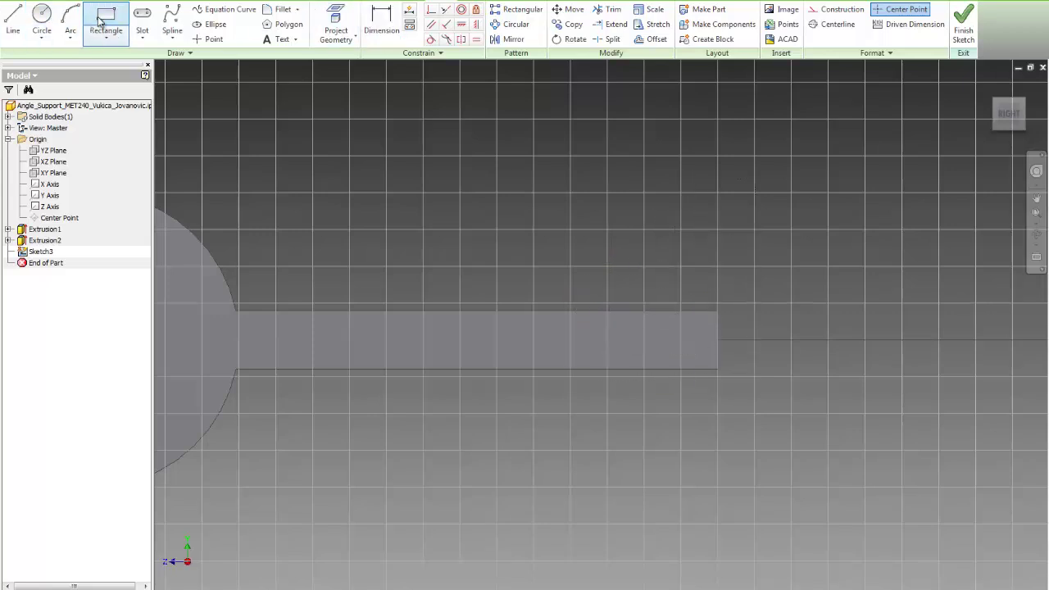
click(730, 321)
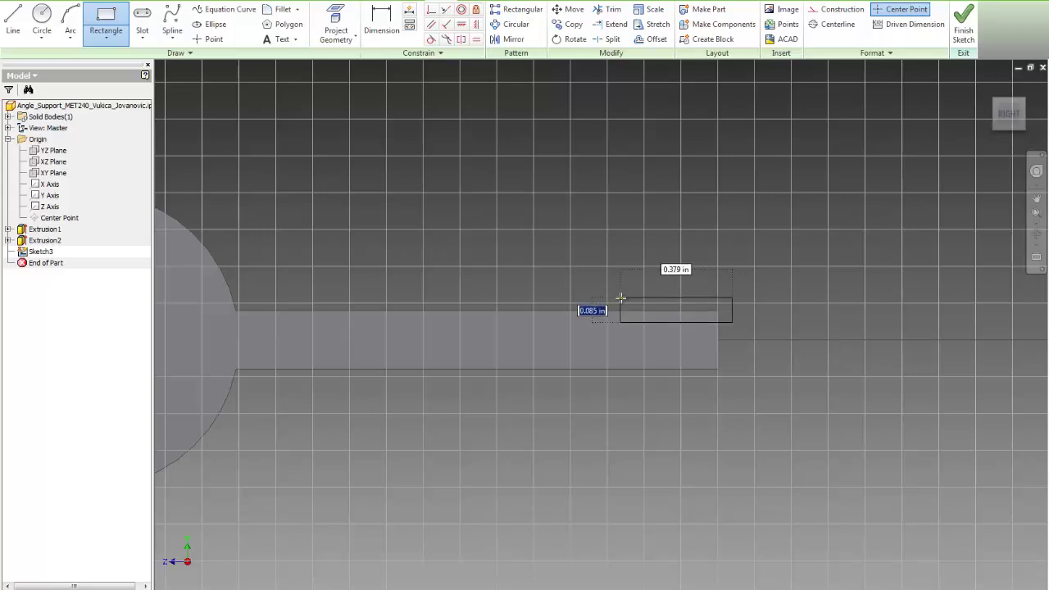
click(603, 281)
click(752, 409)
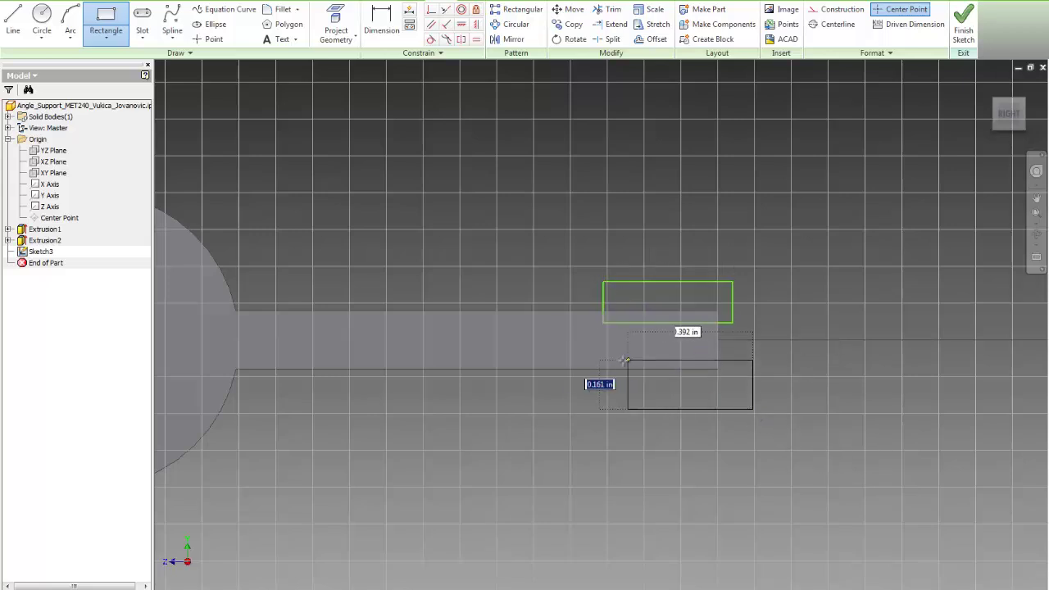
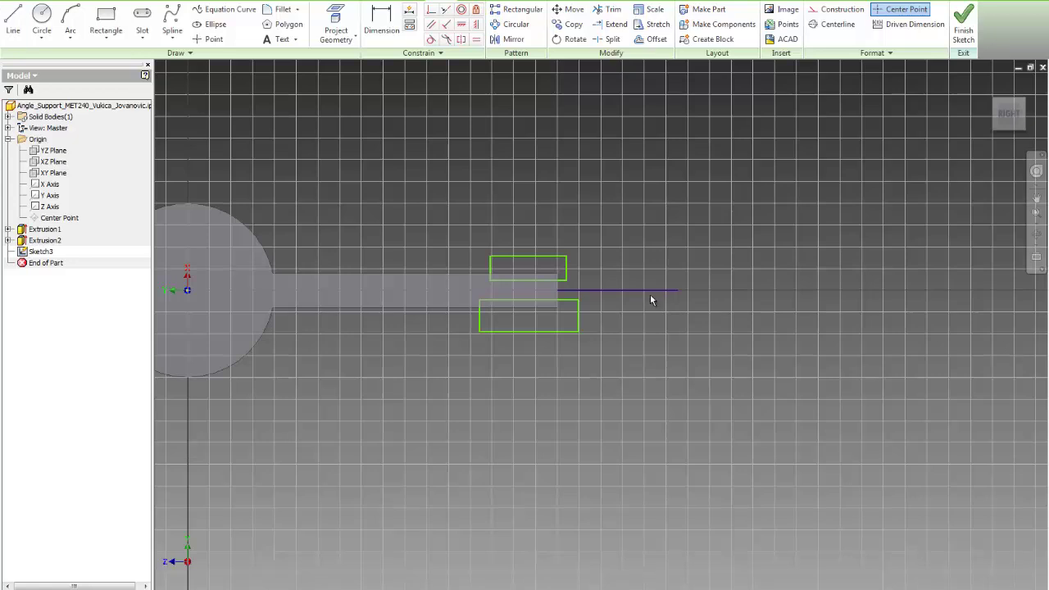
Step: Make the tip line construction geometry and mirror the rectangles symmetrically about it
click(650, 291)
click(834, 13)
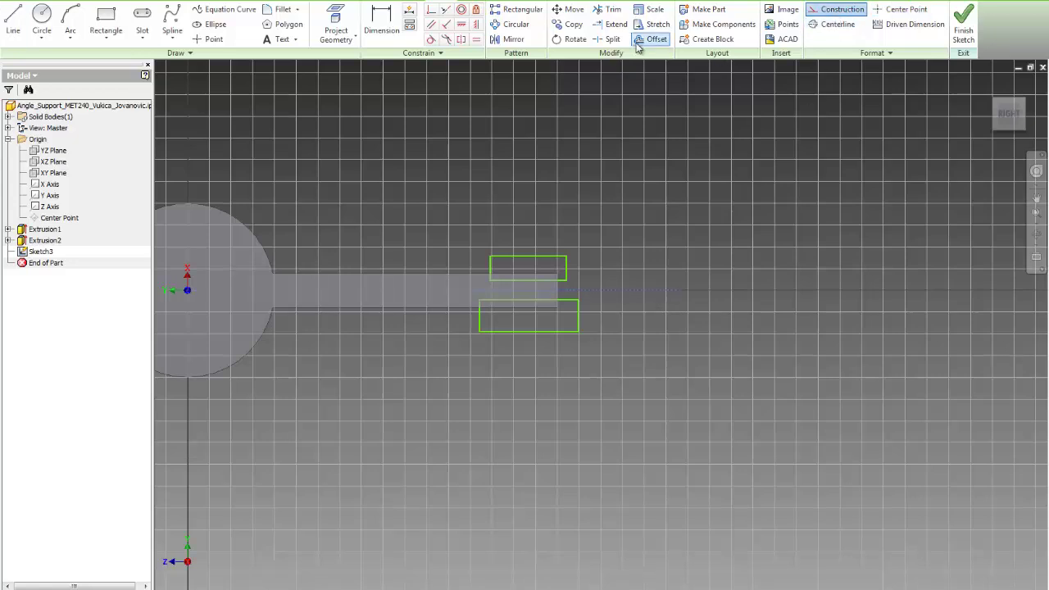
click(460, 39)
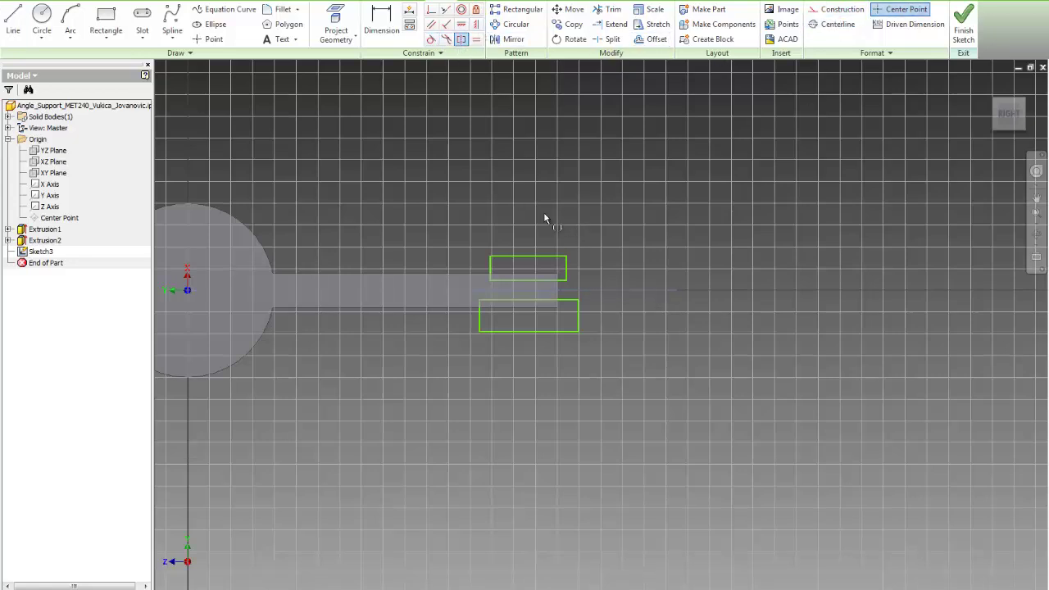
click(557, 281)
click(567, 305)
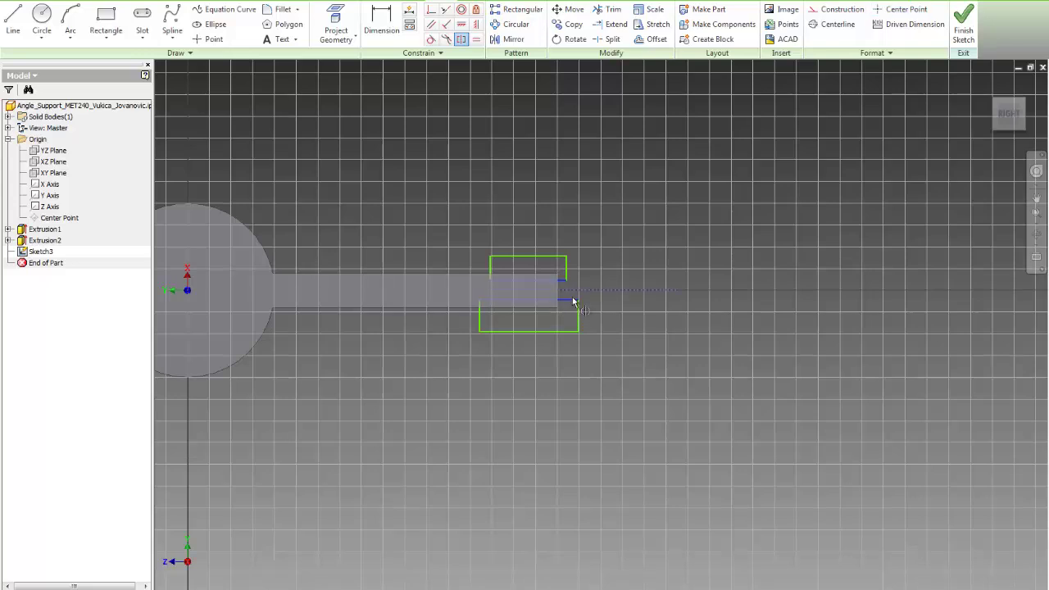
click(583, 291)
Step: Make the two rectangles' widths equal
click(475, 39)
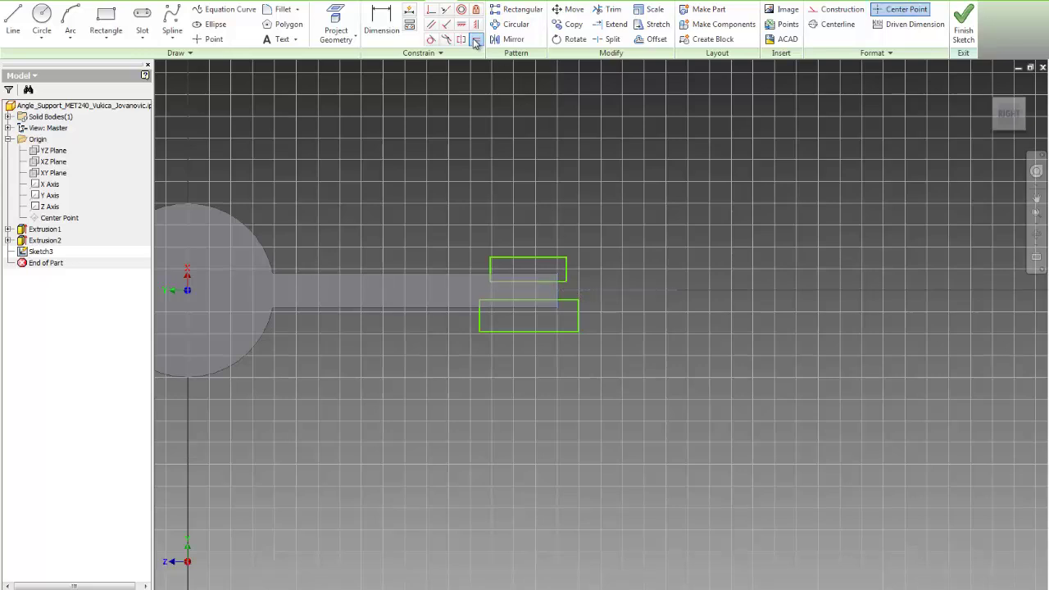
click(566, 286)
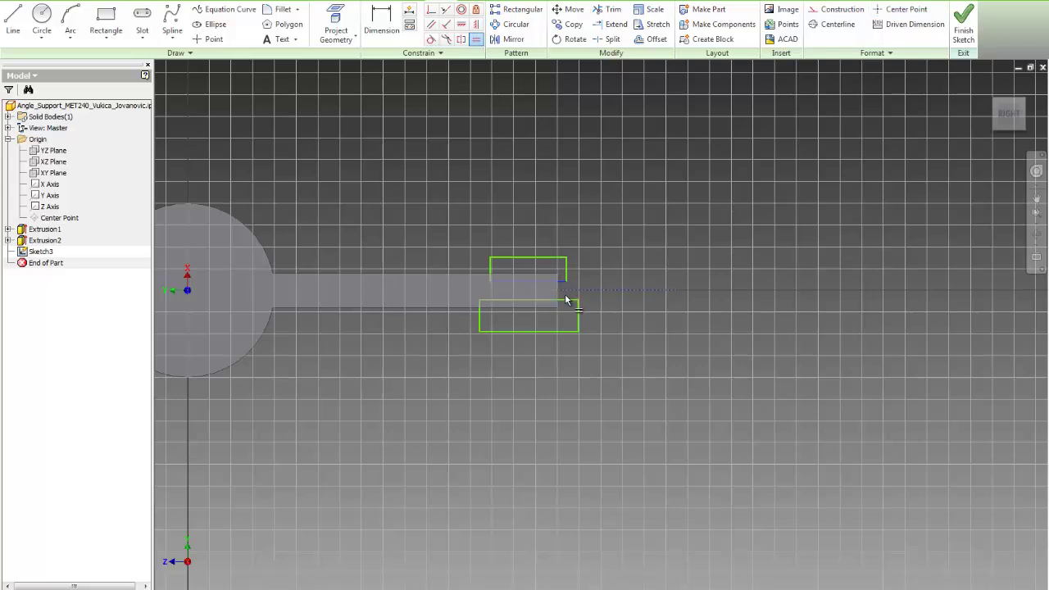
click(565, 301)
key(Escape)
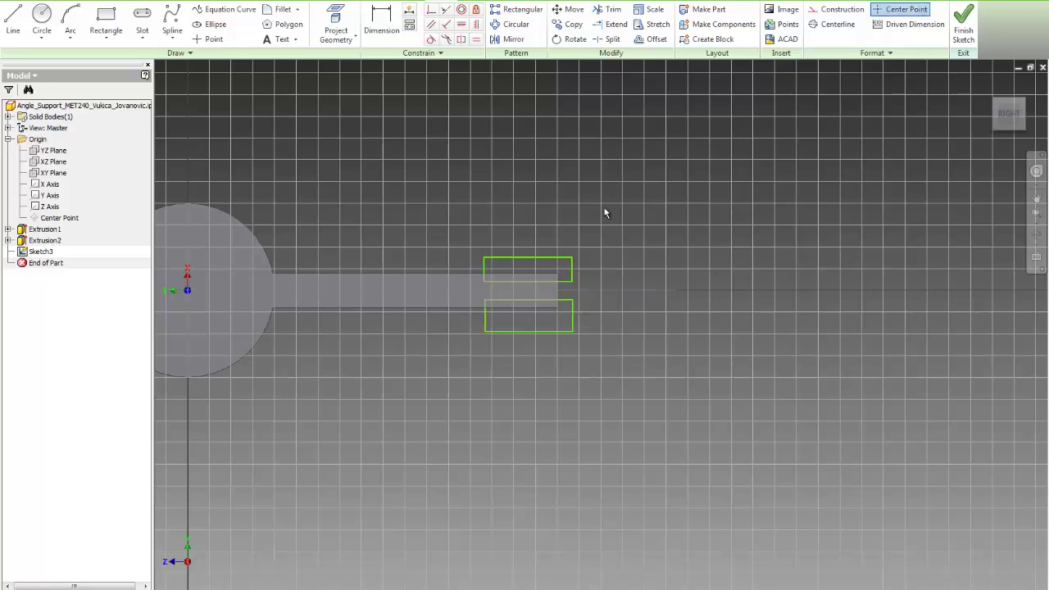
Step: Align the rectangles' right edges collinearly and make their heights equal
click(445, 9)
click(573, 270)
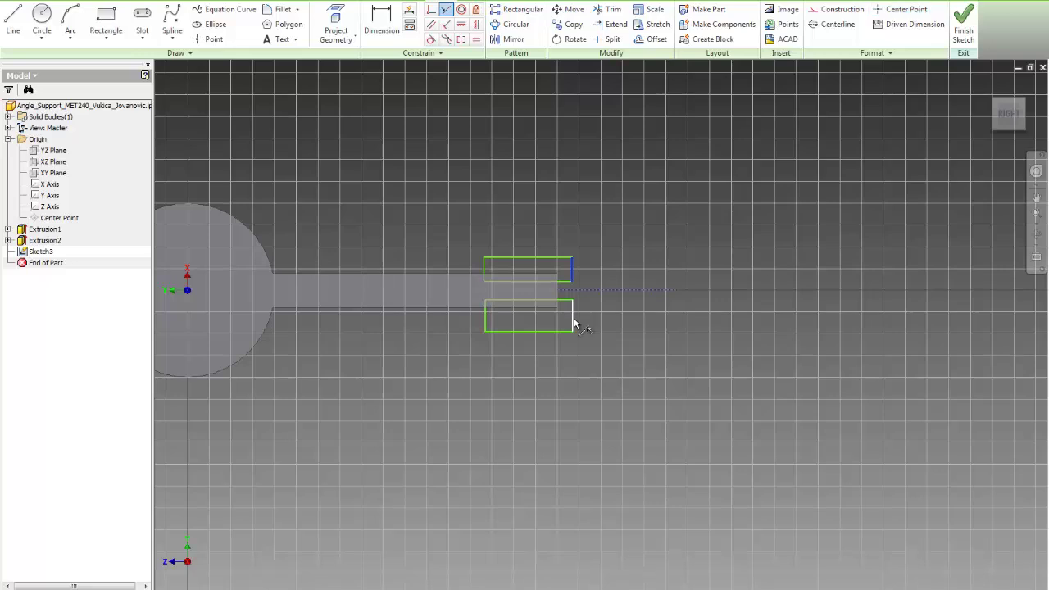
click(573, 317)
click(476, 40)
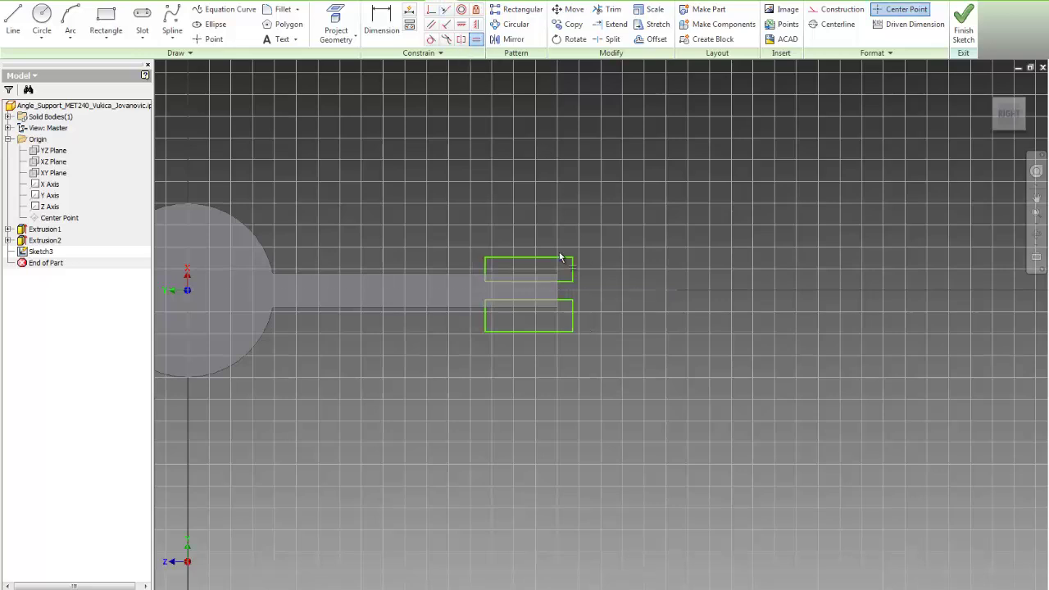
click(572, 275)
click(574, 320)
Step: Dimension the slot: 1.5 from the origin, 0.1 slot gap and 1.0 length
click(381, 25)
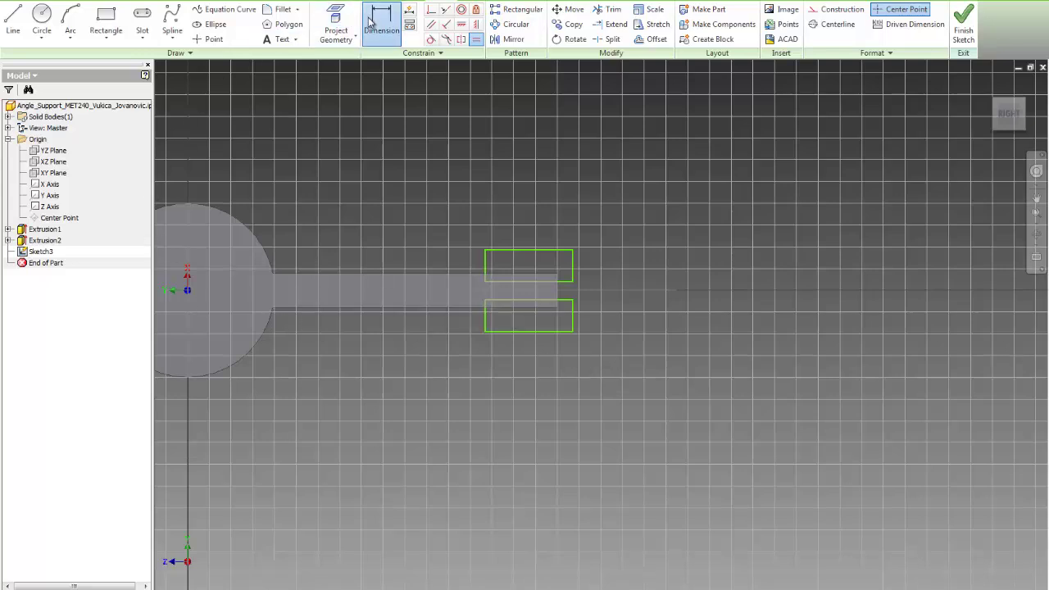
click(484, 265)
click(374, 215)
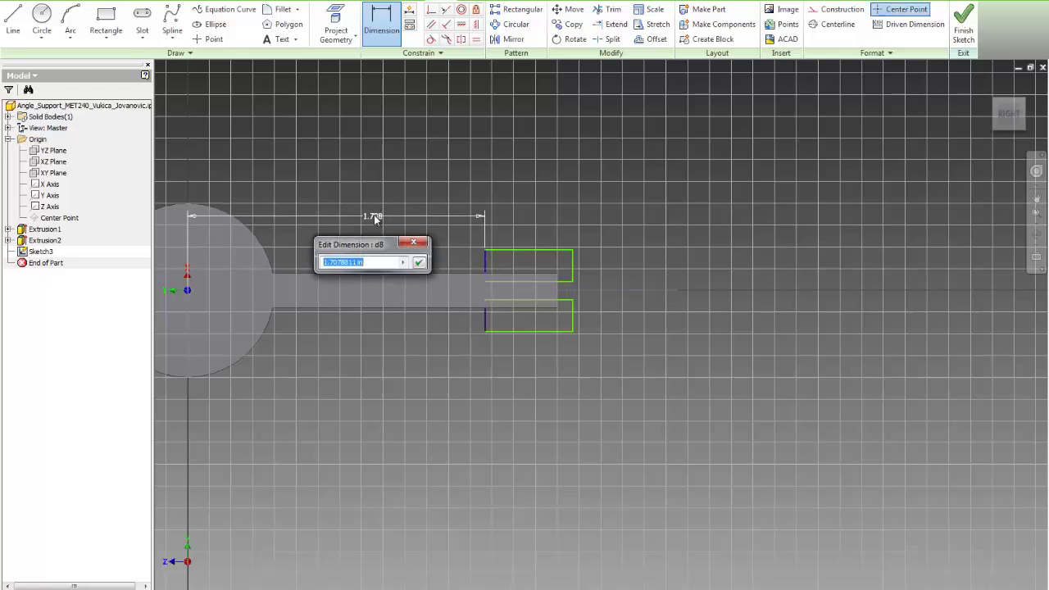
text(1.5)
key(Return)
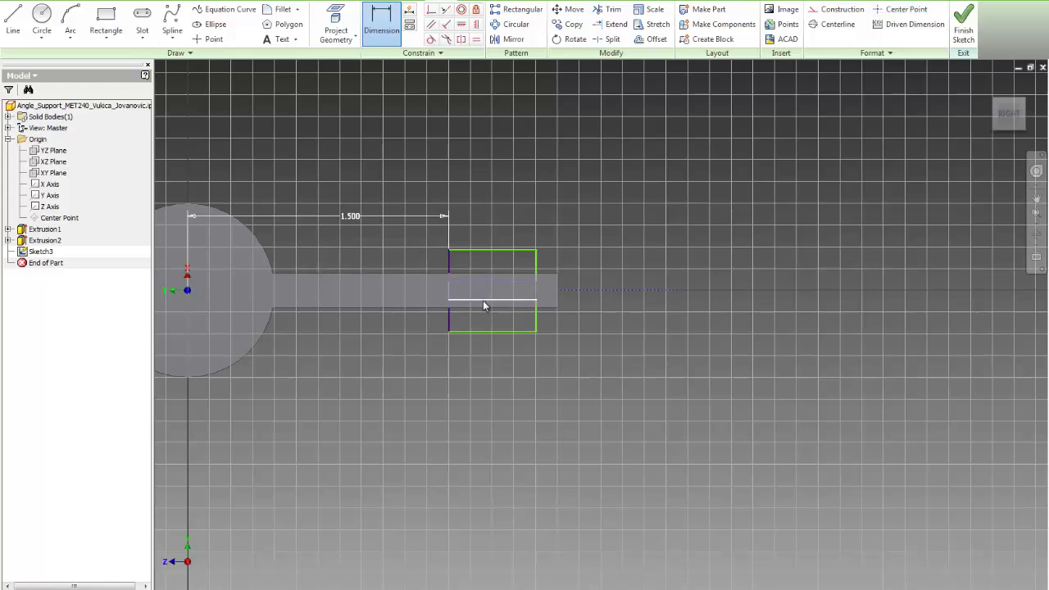
click(723, 295)
text(.1)
key(Return)
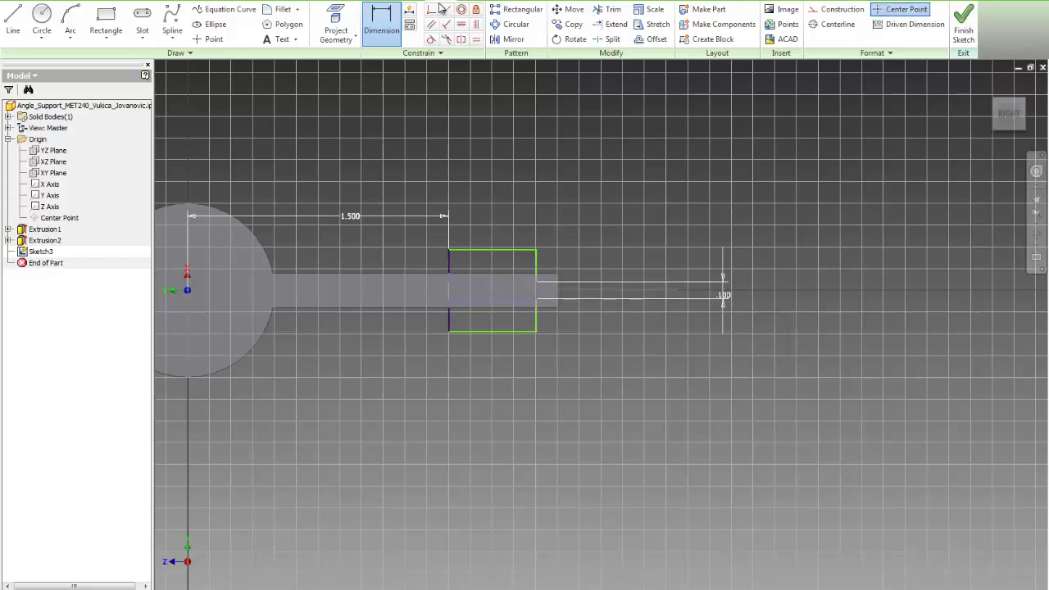
click(502, 250)
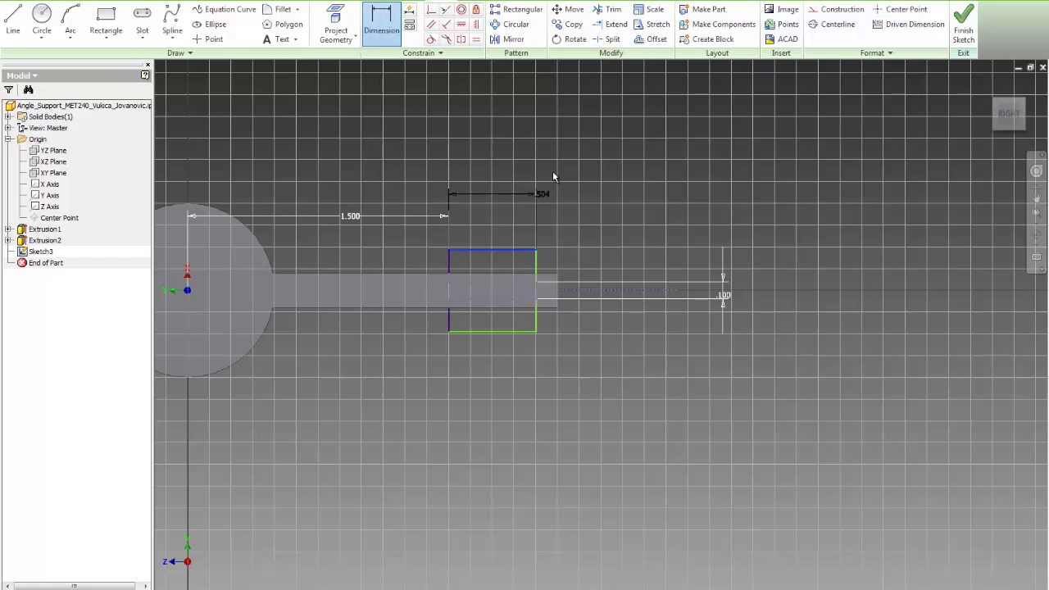
click(505, 182)
text(1)
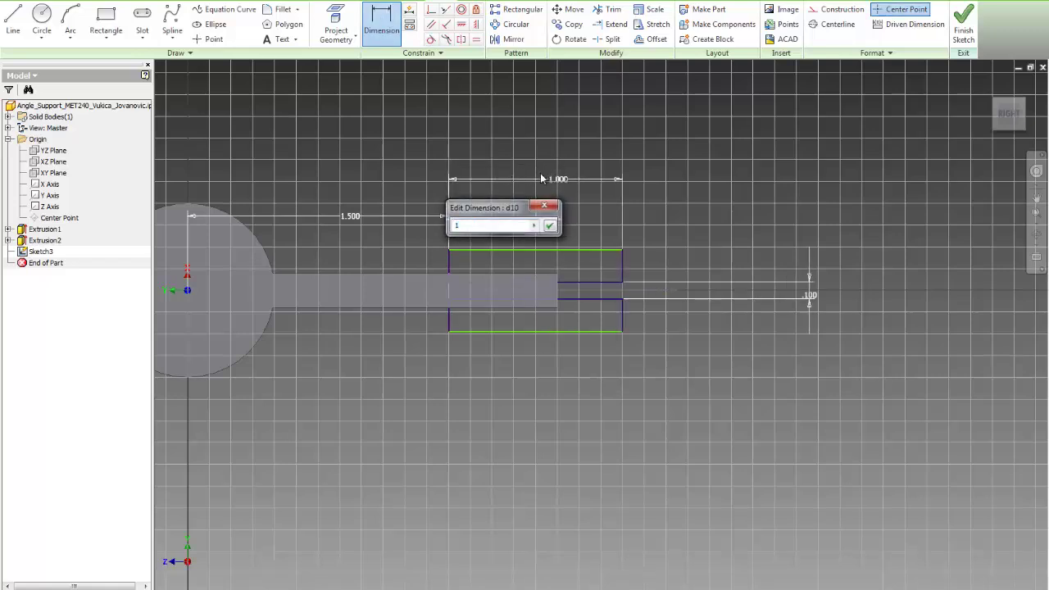
key(Return)
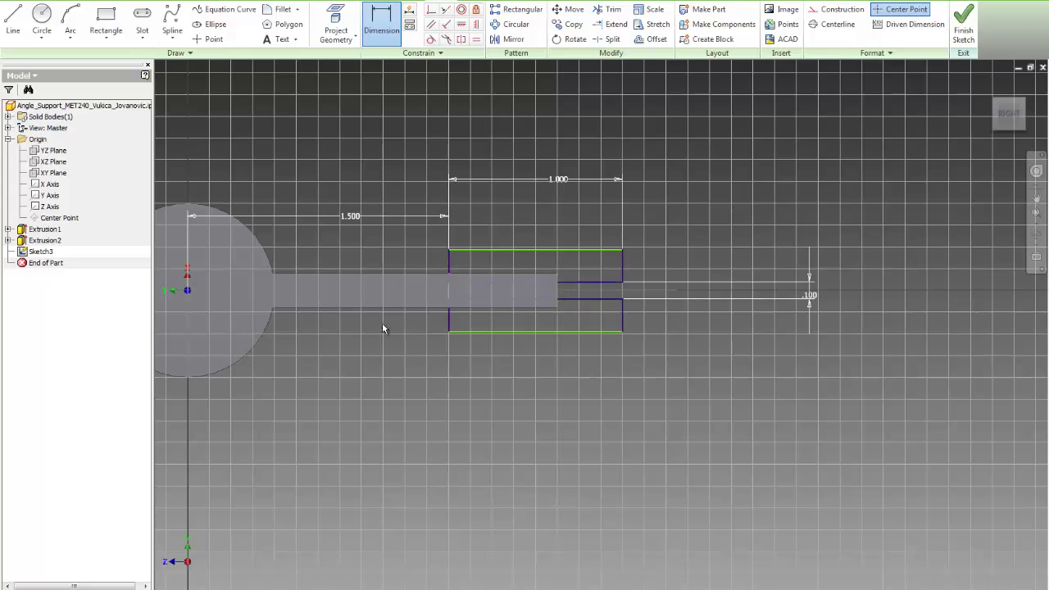
key(Escape)
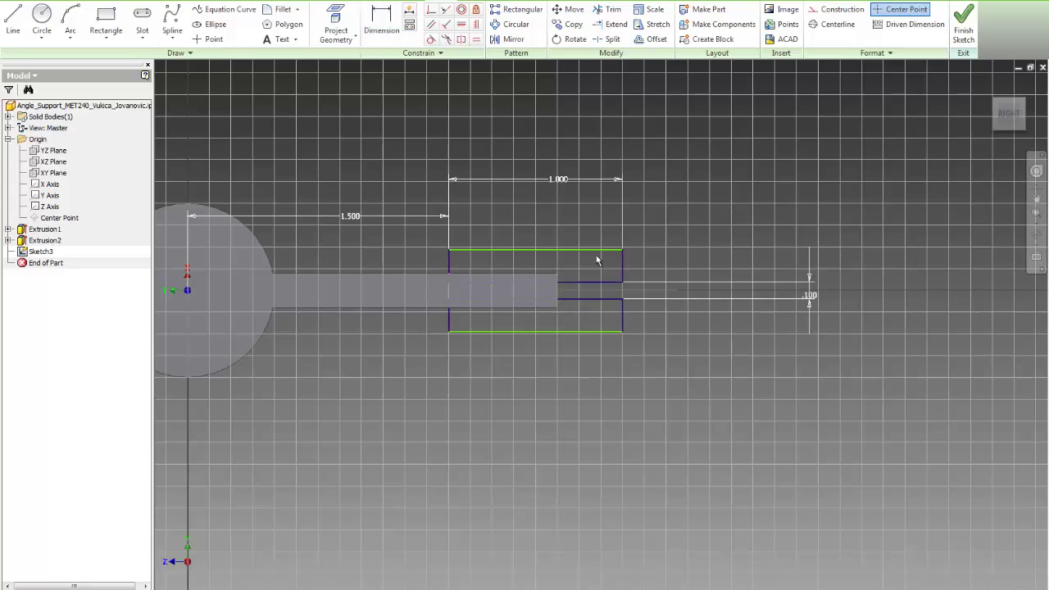
Step: Draw an outer rectangle around the slot and dimension its overall height to 0.6
click(619, 250)
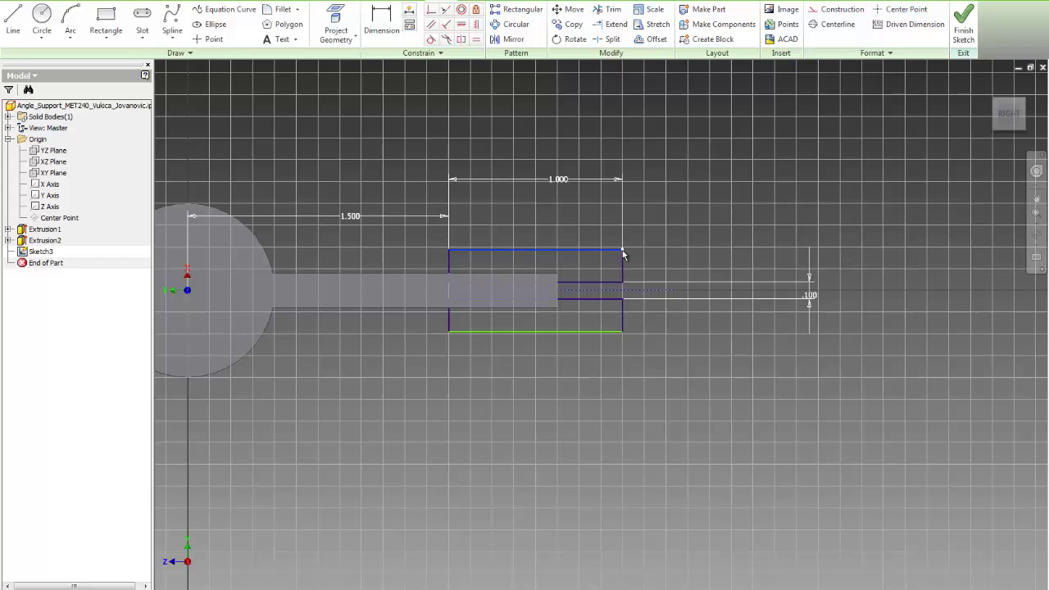
key(ctrl+v)
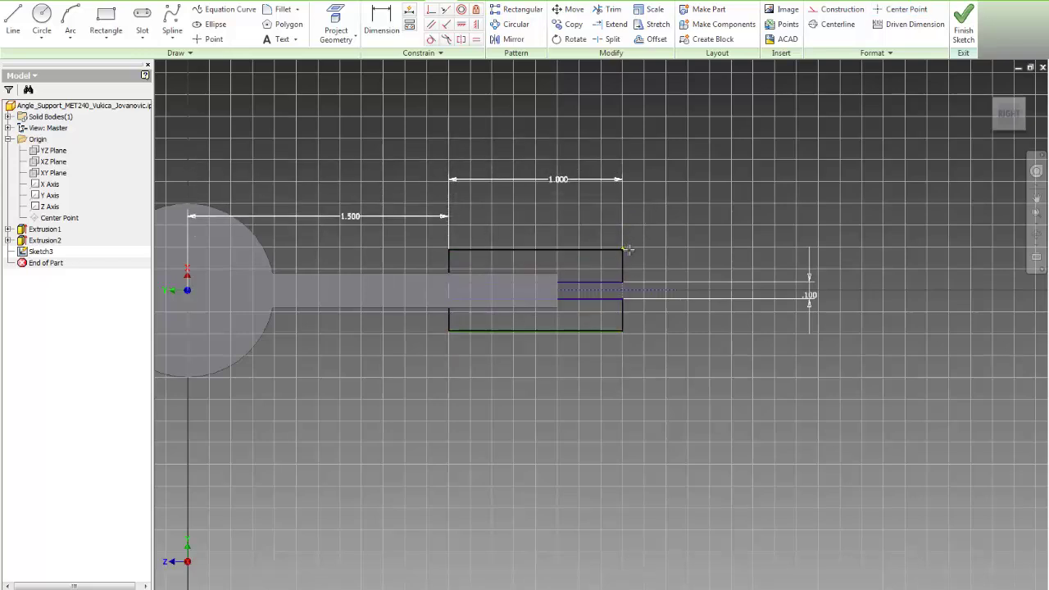
click(625, 234)
click(381, 25)
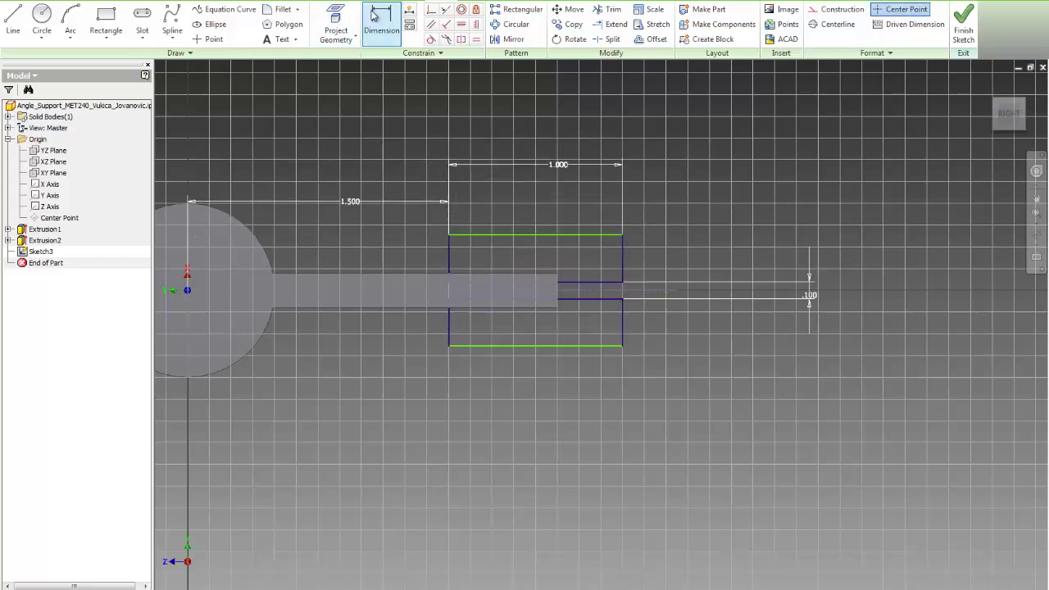
click(604, 237)
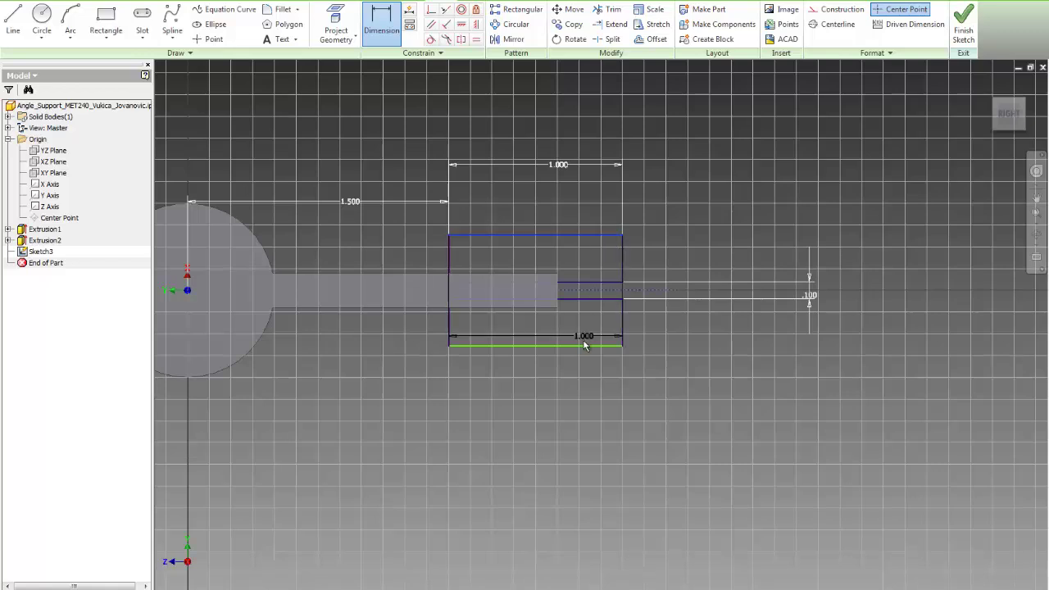
click(585, 345)
click(907, 284)
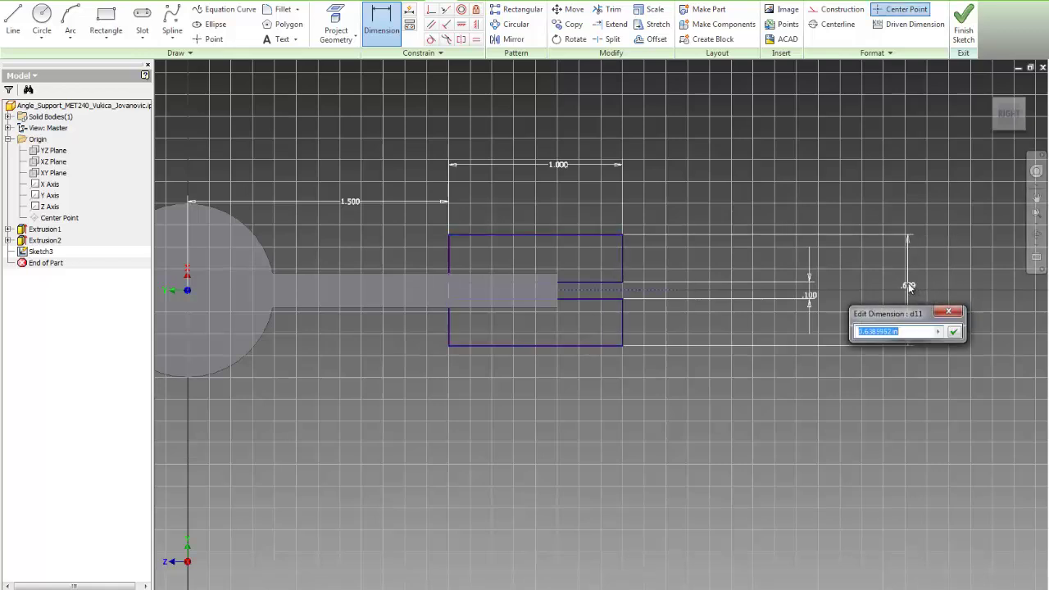
text(.6)
key(Return)
key(Escape)
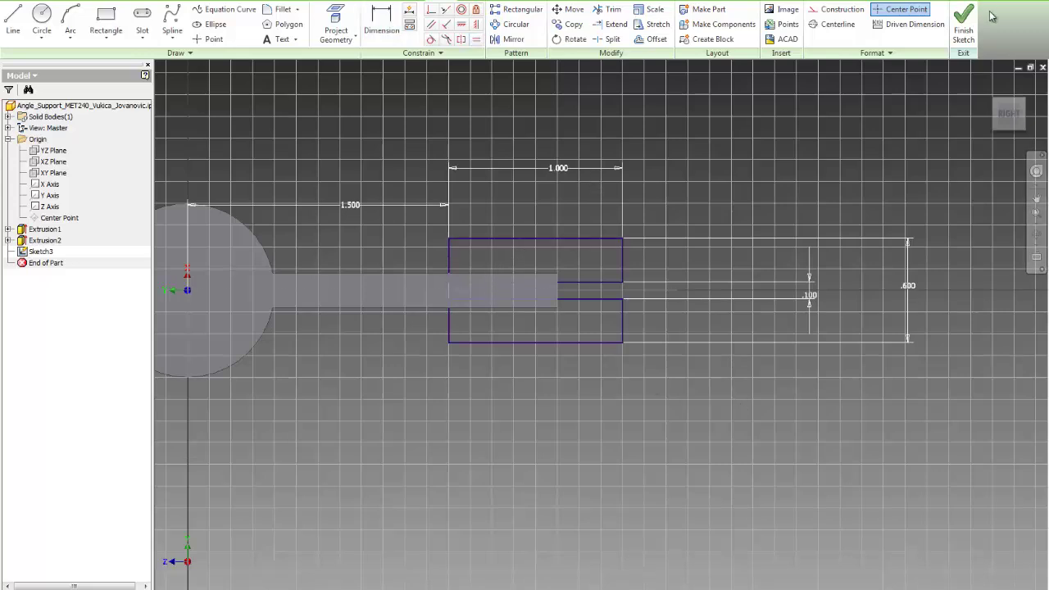
Step: Finish Sketch3 and select the tip profile for an extrusion
click(967, 30)
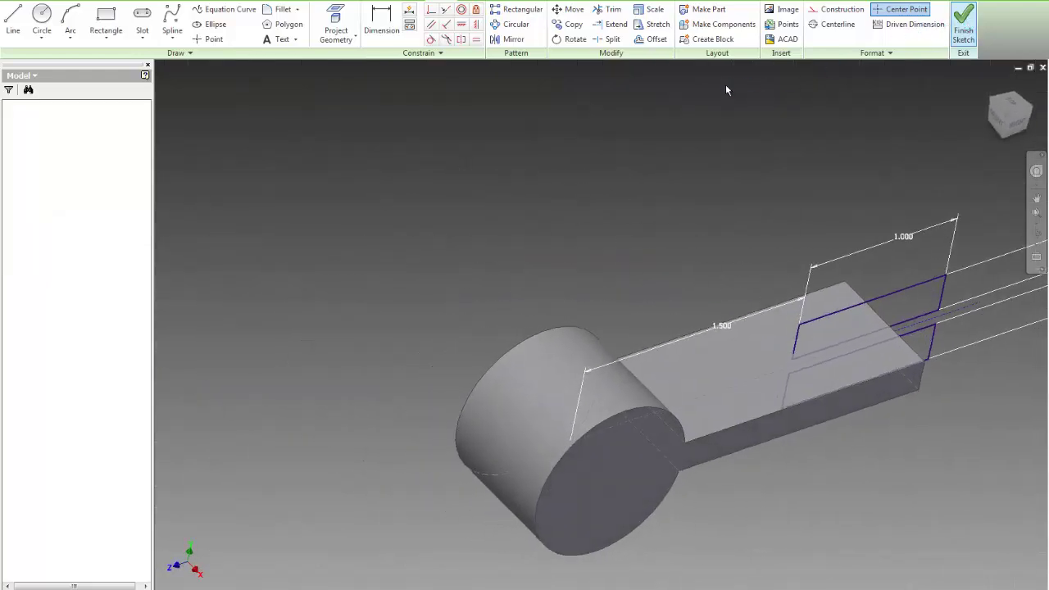
click(104, 23)
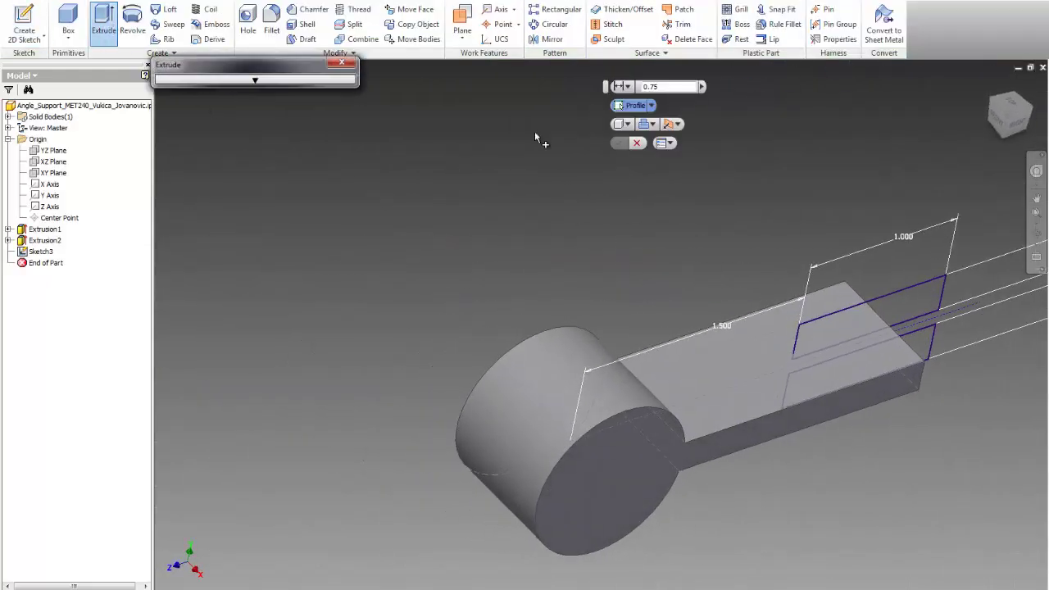
click(896, 299)
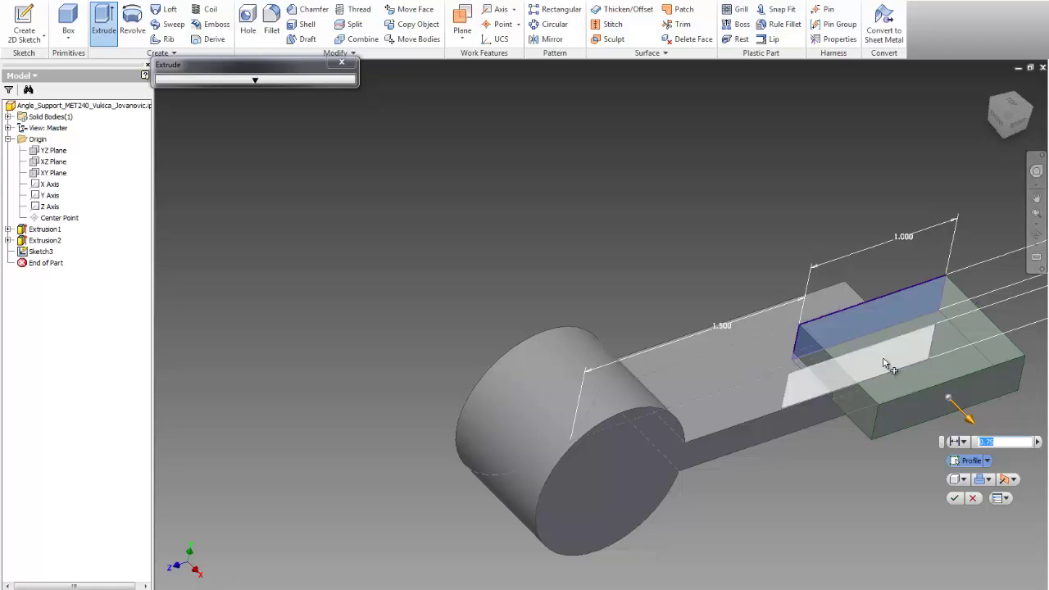
shift+middle_drag(894, 434, 773, 317)
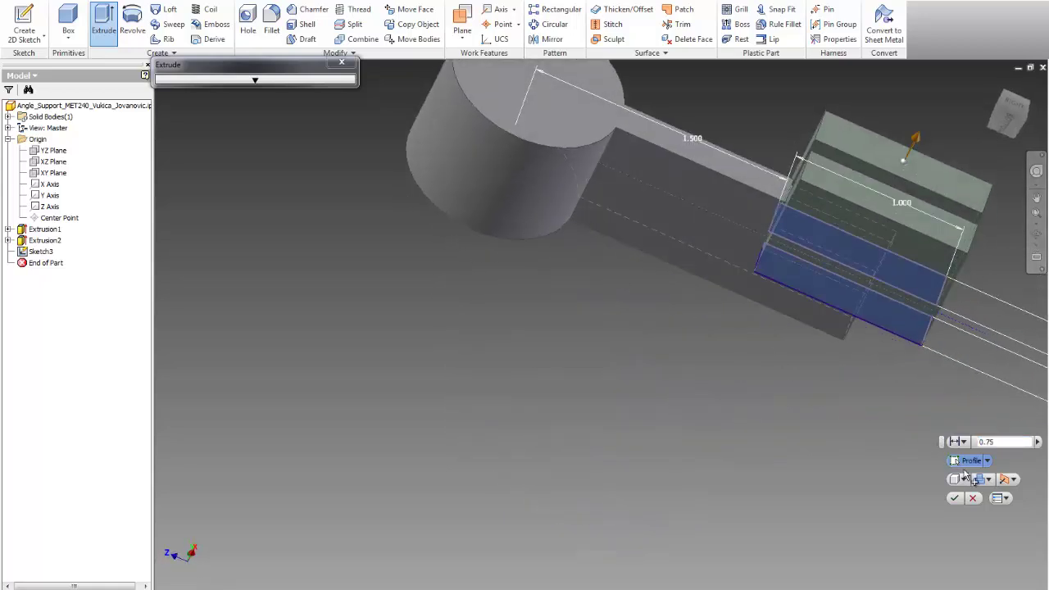
Step: Cut the tip between extents up to the hub's top face, creating Extrusion3
click(987, 480)
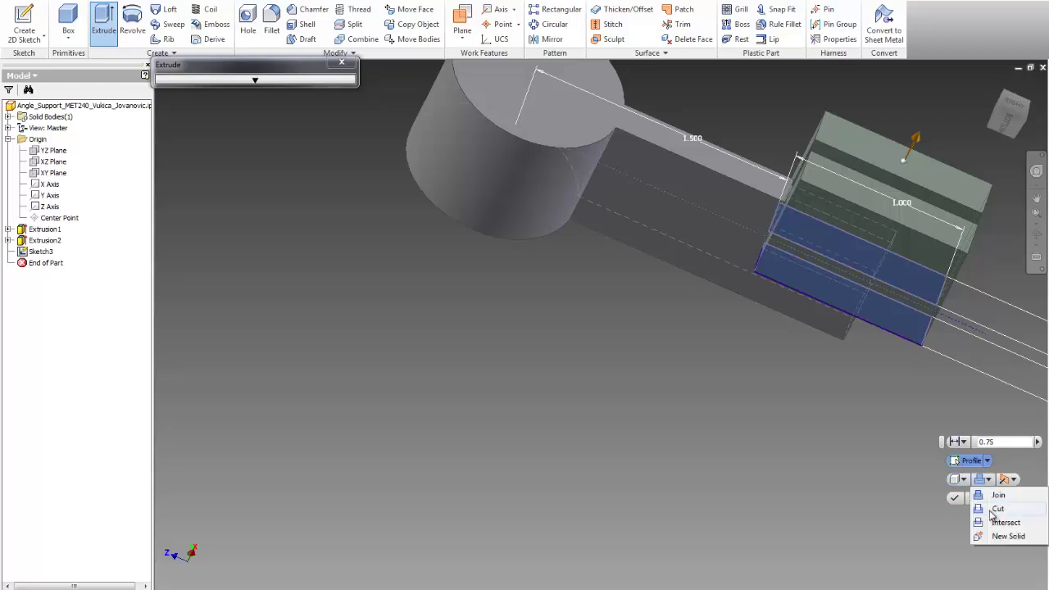
click(997, 509)
click(963, 441)
click(956, 501)
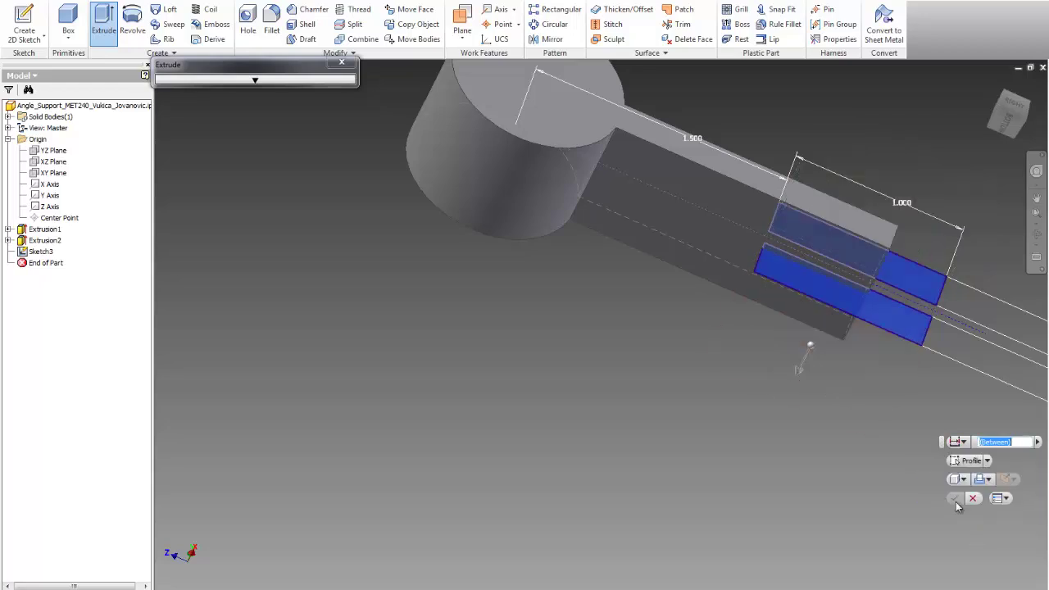
shift+middle_drag(726, 352, 679, 202)
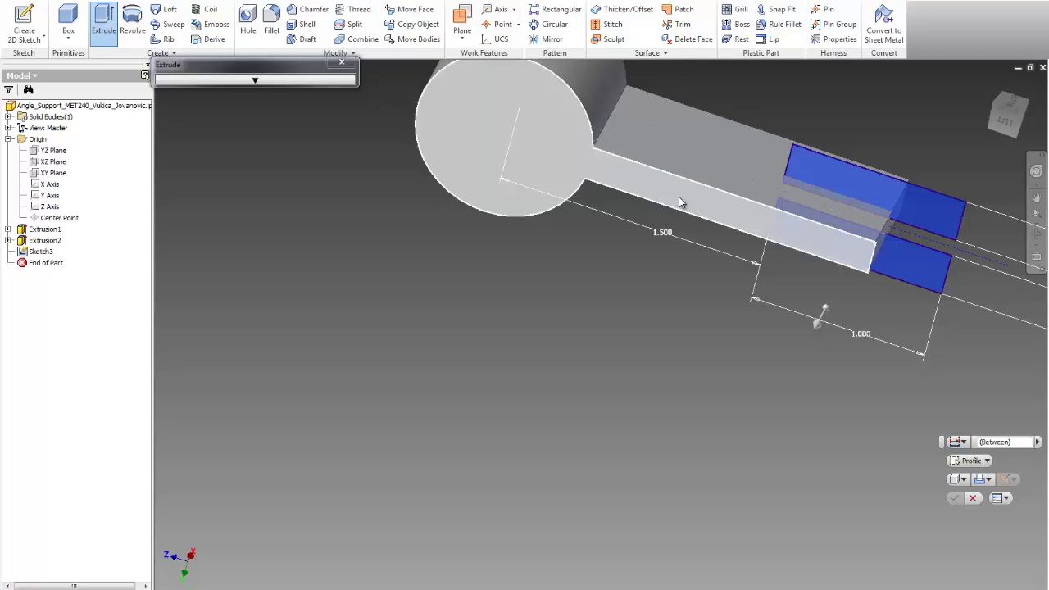
shift+middle_drag(736, 165, 586, 151)
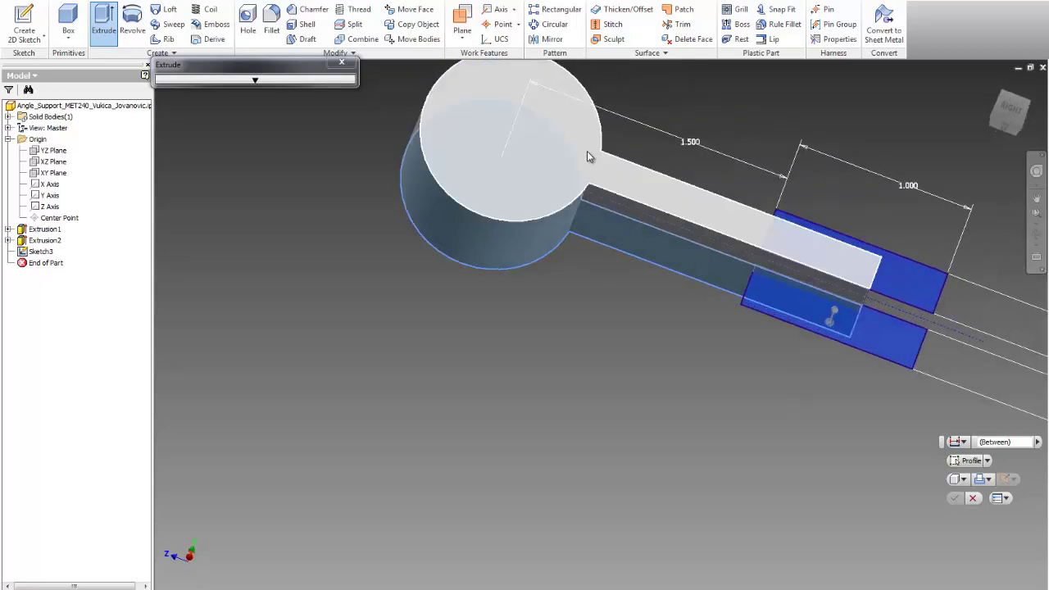
click(586, 153)
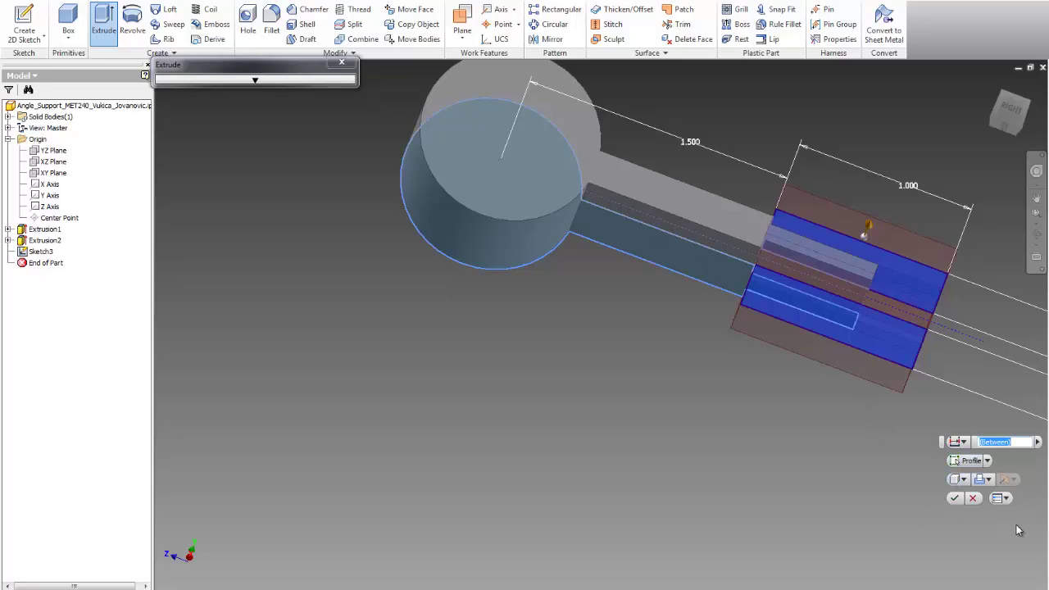
click(954, 497)
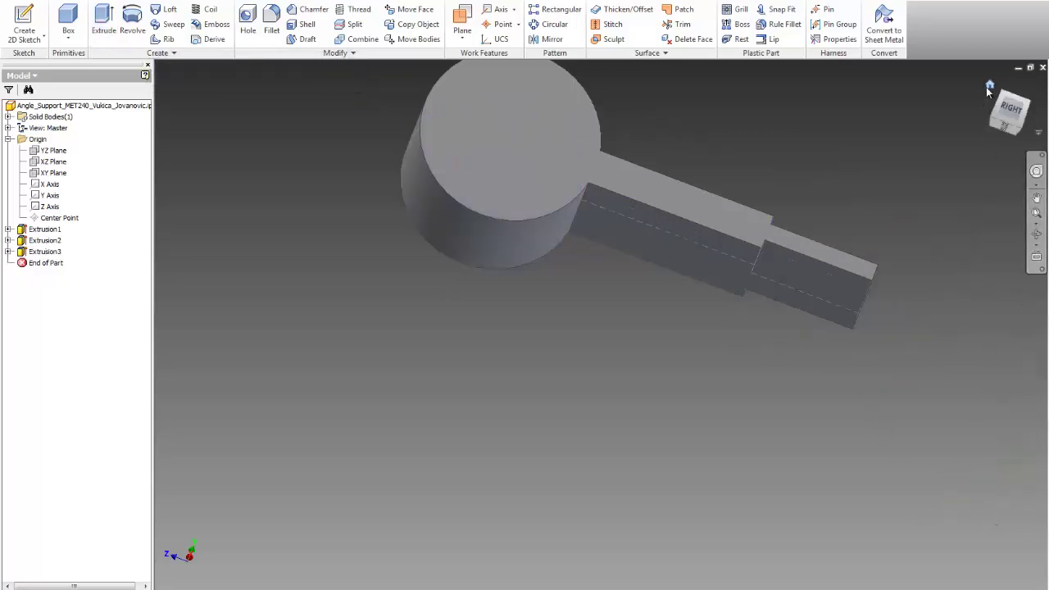
click(988, 86)
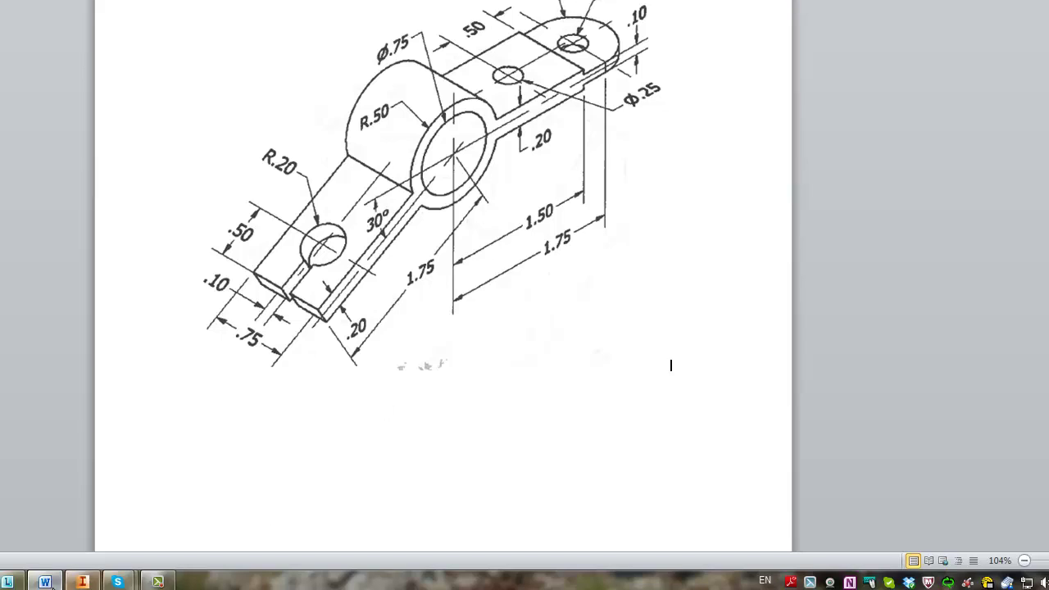
Step: Return from the Word reference drawing to the Inventor model
click(82, 581)
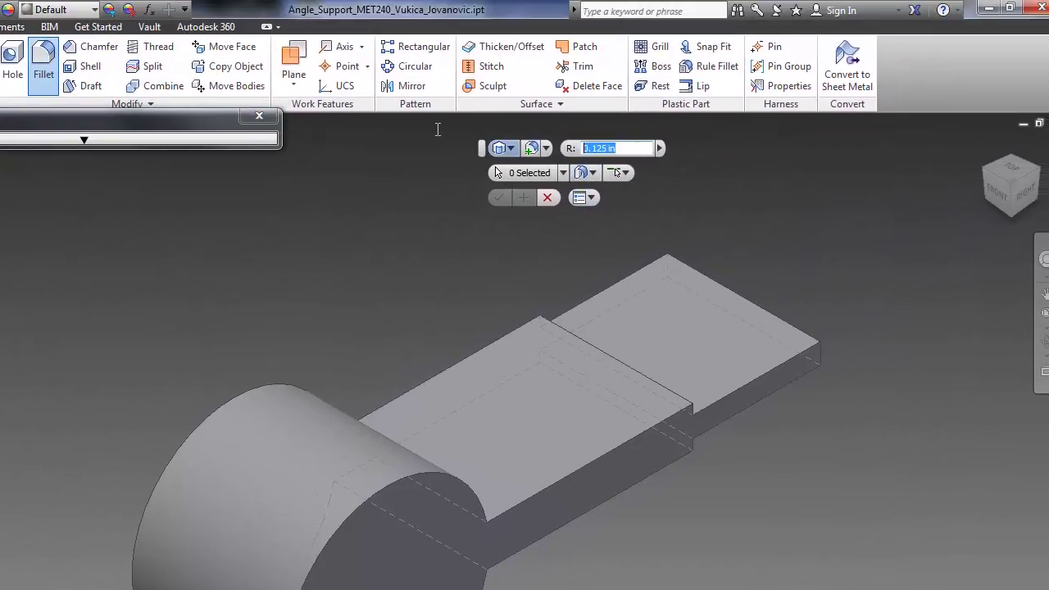
Step: Fillet both end edges of the arm's tip with a 0.375 radius
text(0.375)
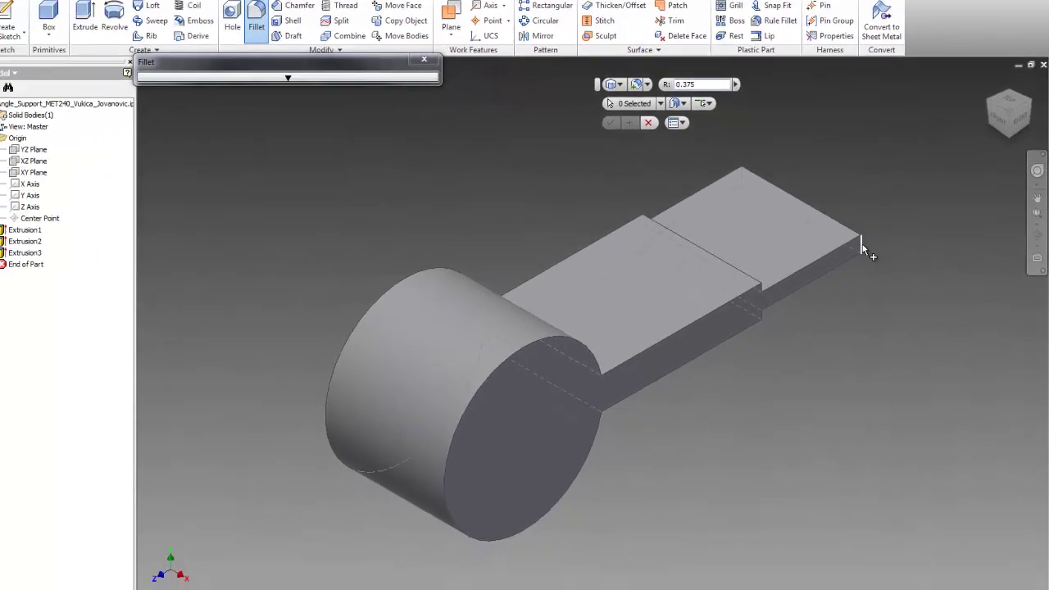
click(819, 354)
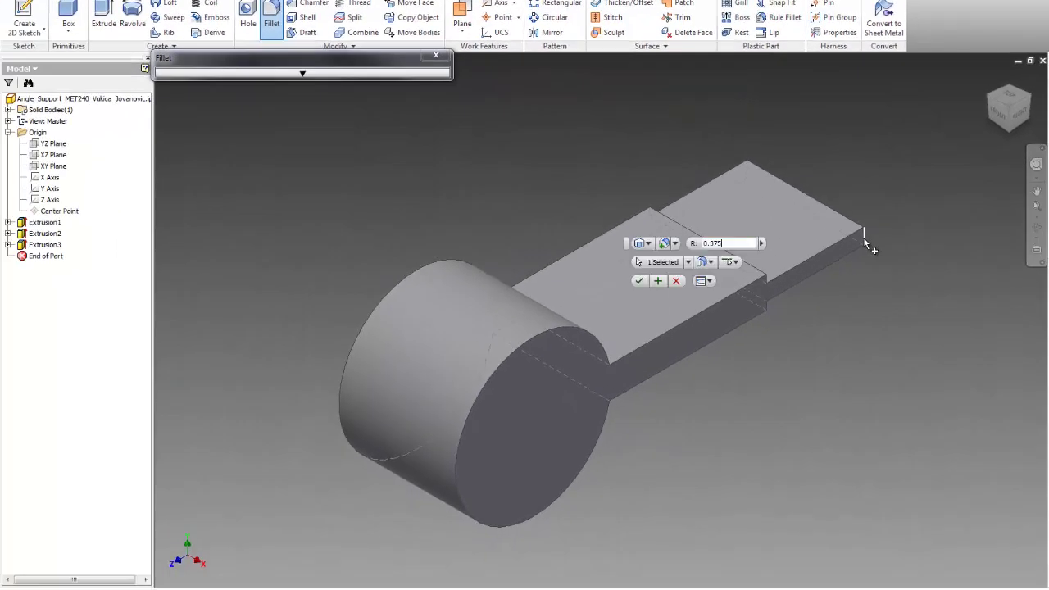
shift+middle_drag(904, 254, 749, 375)
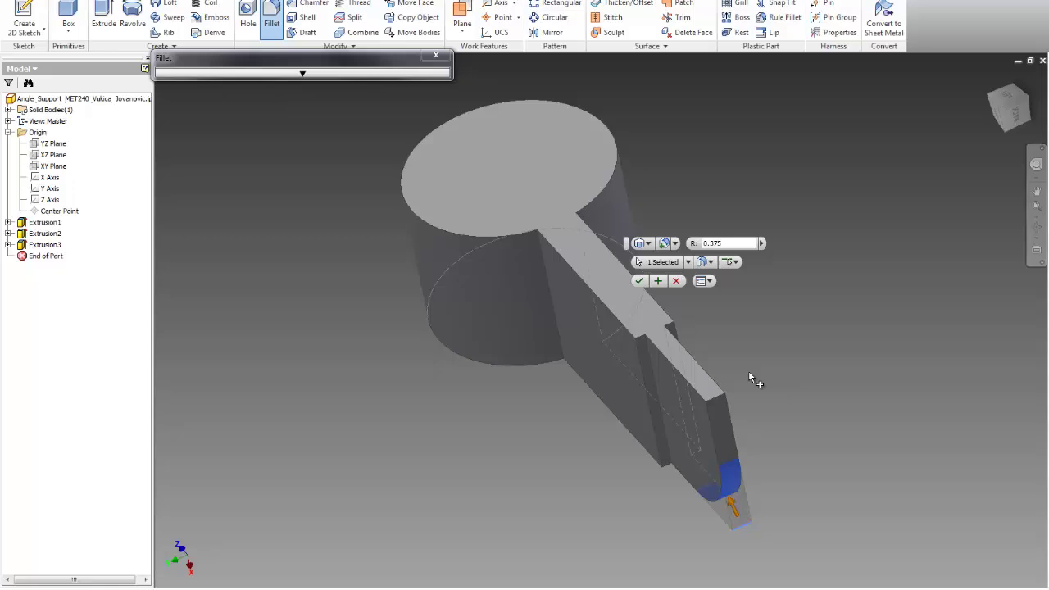
click(718, 401)
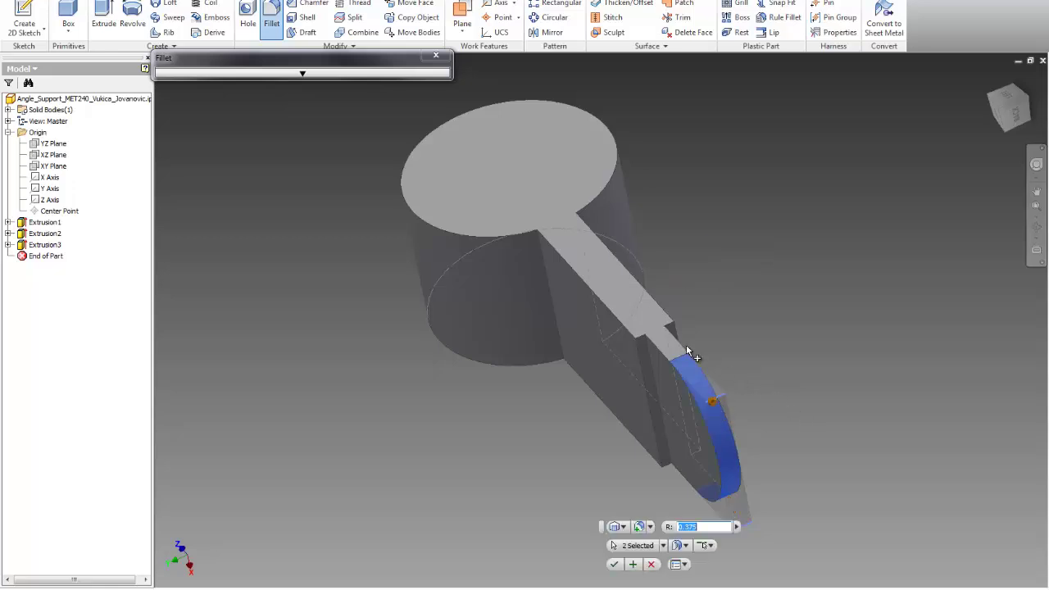
shift+middle_drag(691, 334, 815, 215)
click(613, 563)
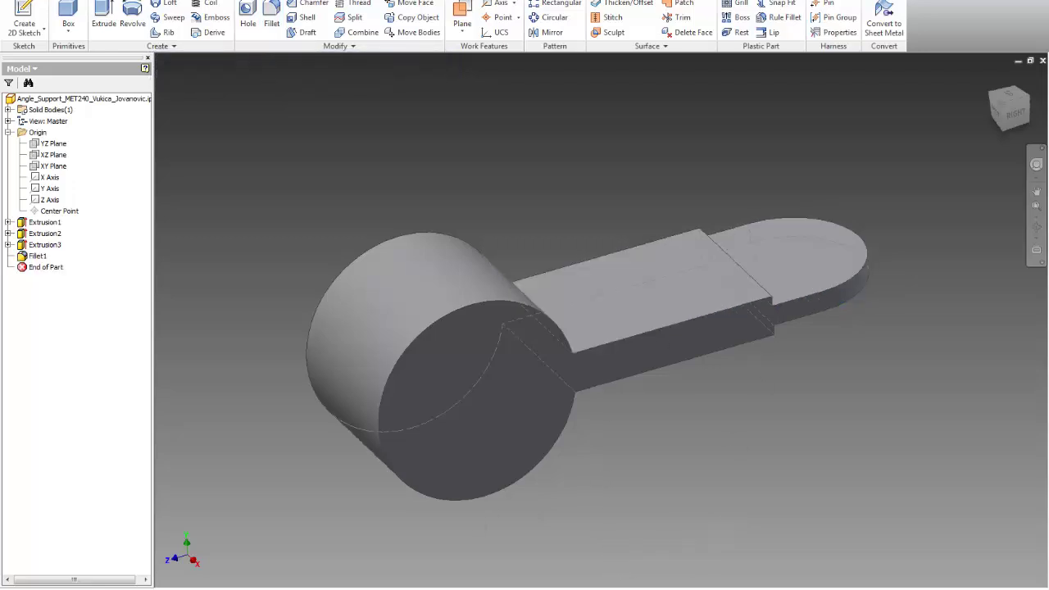
key(alt+Tab)
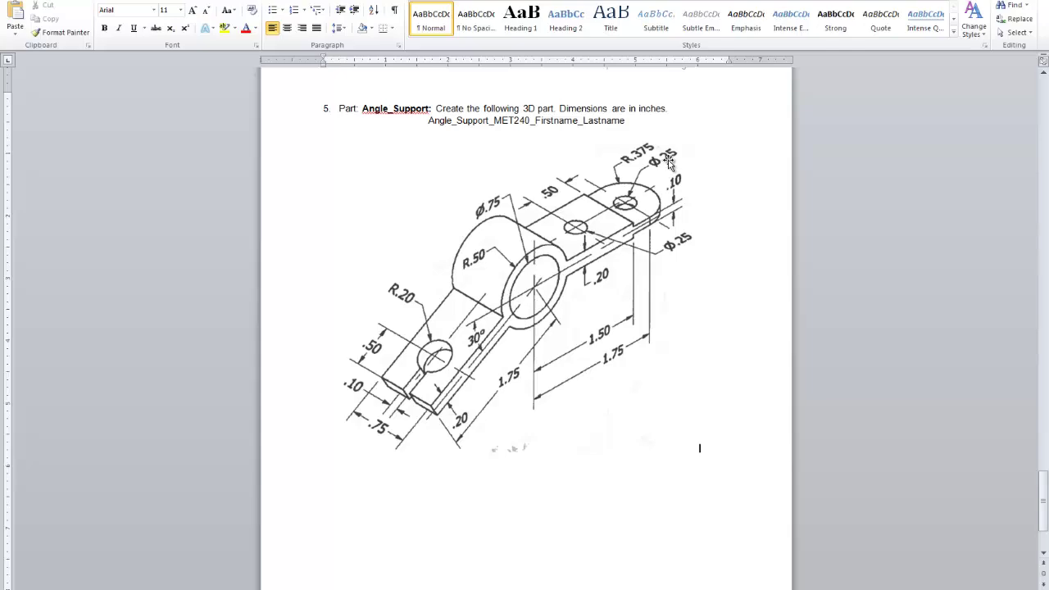
key(alt+Tab)
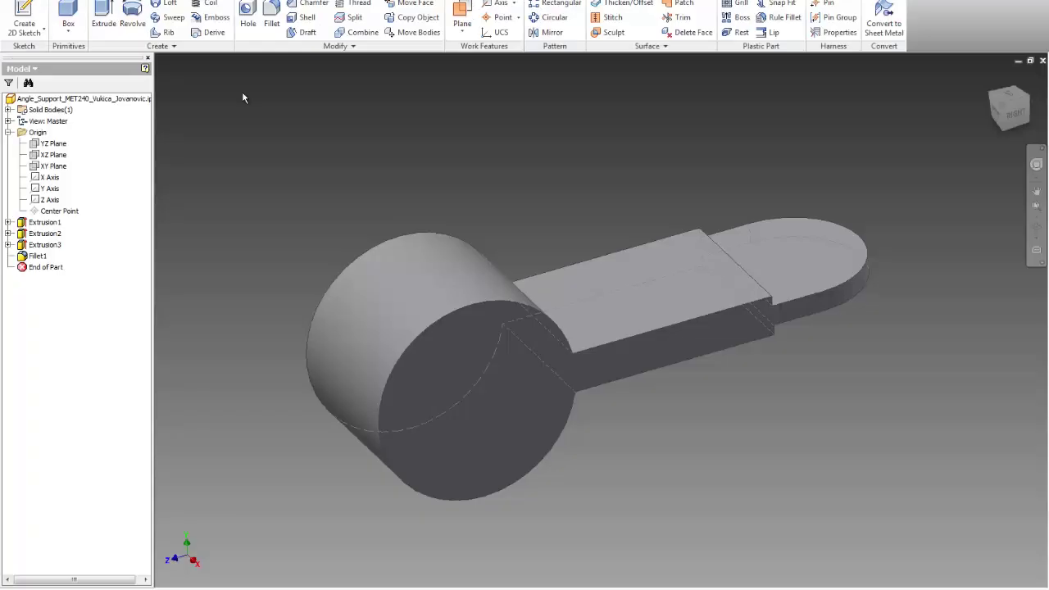
Step: Drill a 0.25 in through-all hole concentric with the tip's rounded edge
click(248, 16)
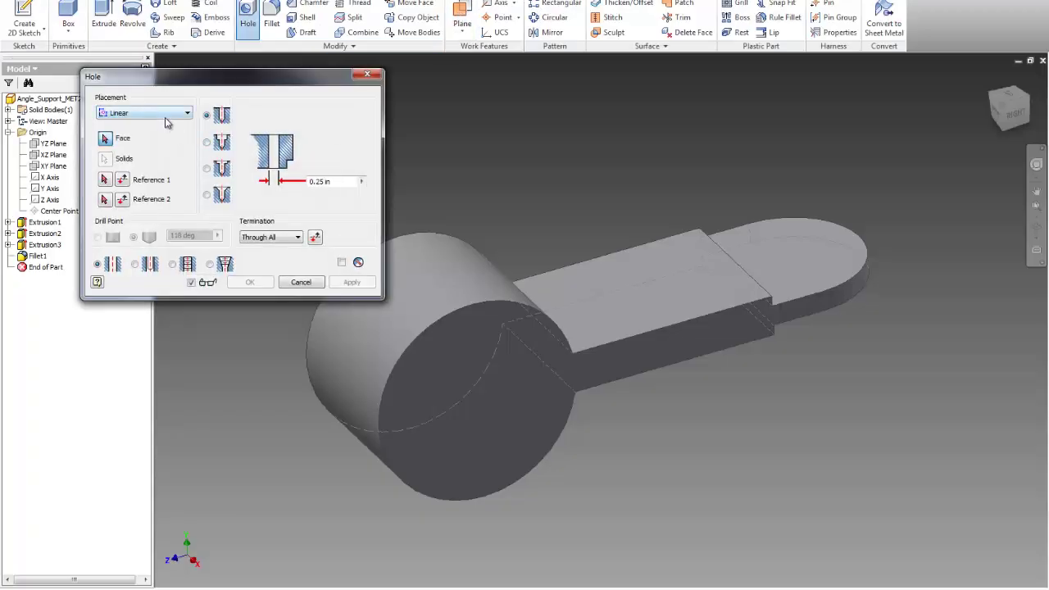
click(166, 118)
click(164, 147)
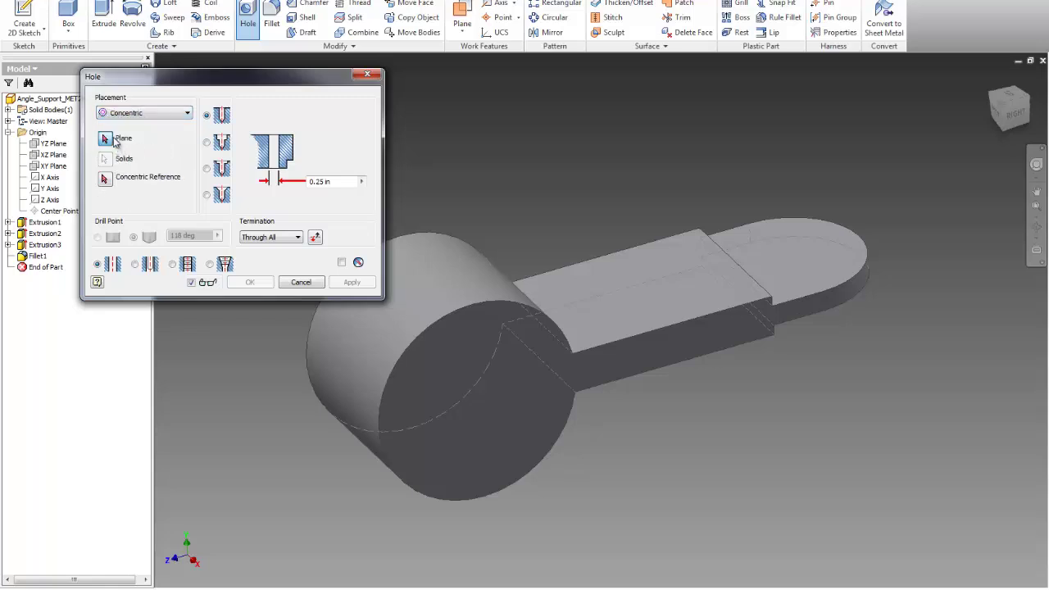
click(806, 251)
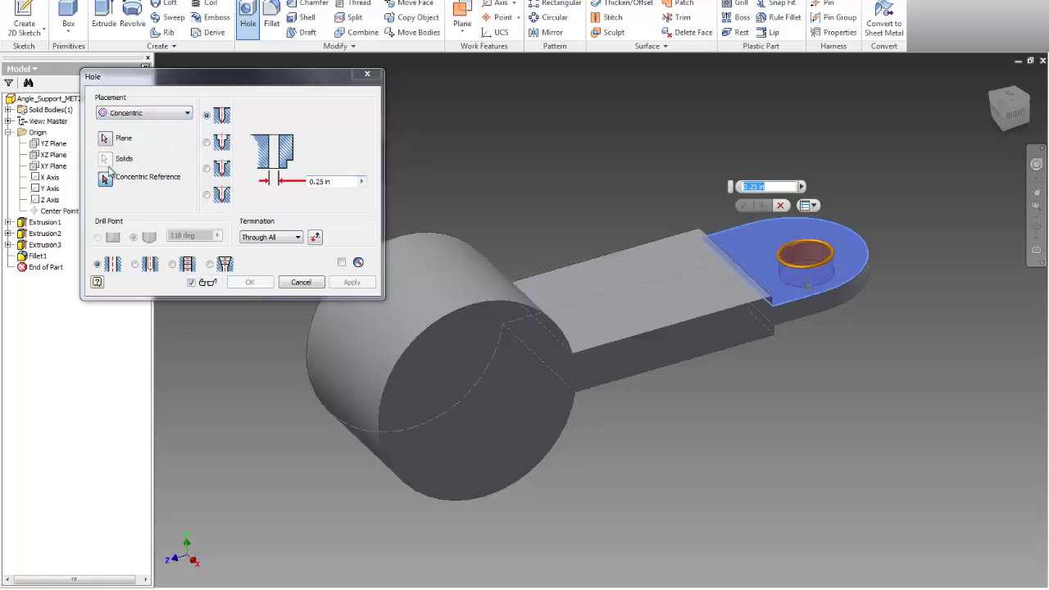
click(866, 273)
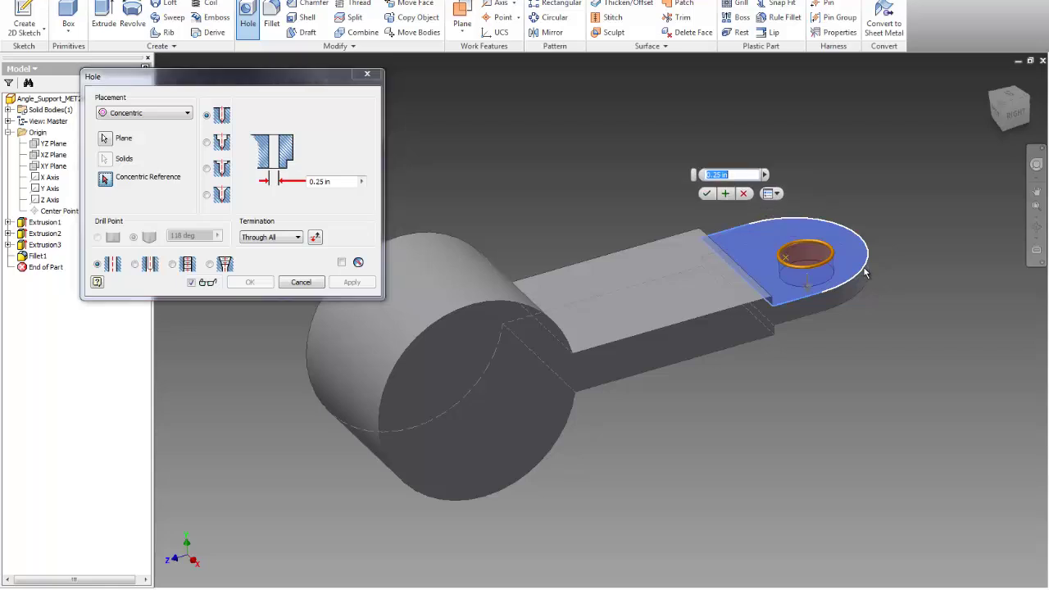
click(328, 181)
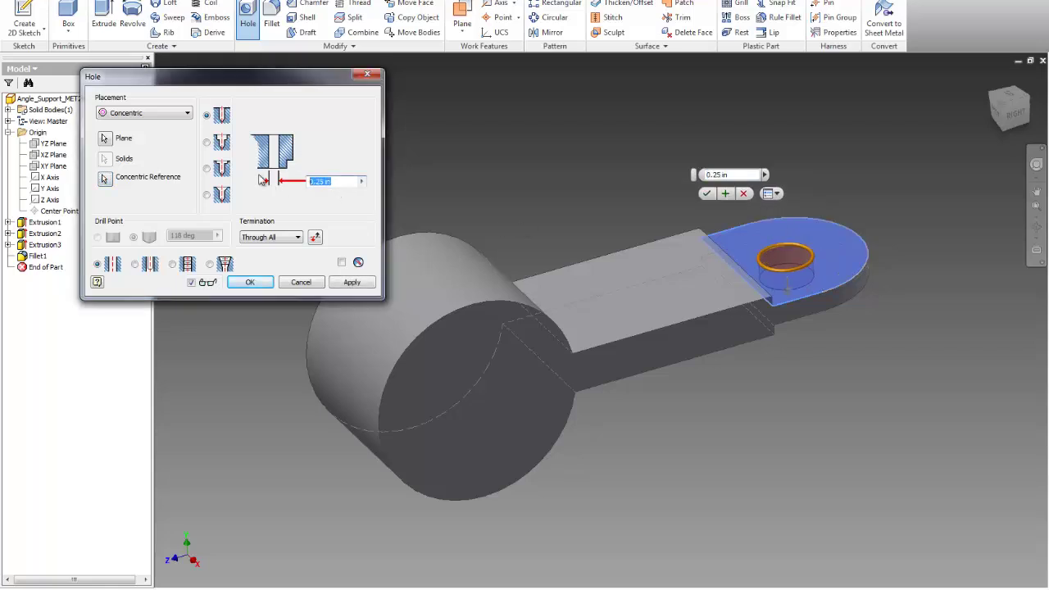
key(Return)
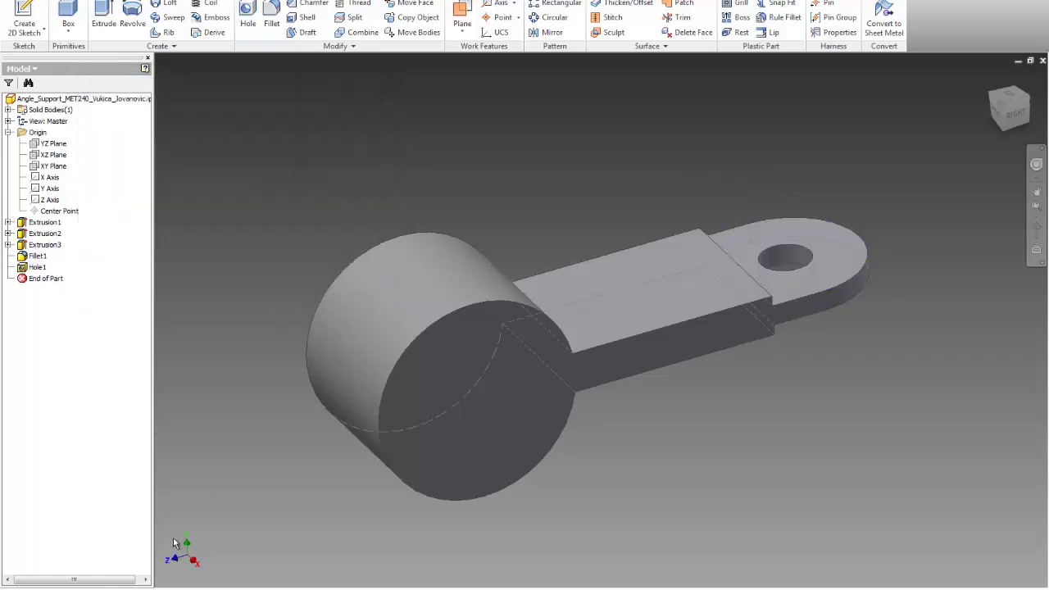
Step: Place a 0.25 in through hole on the arm's raised top face, 0.5 in from the step edge
key(alt+Tab)
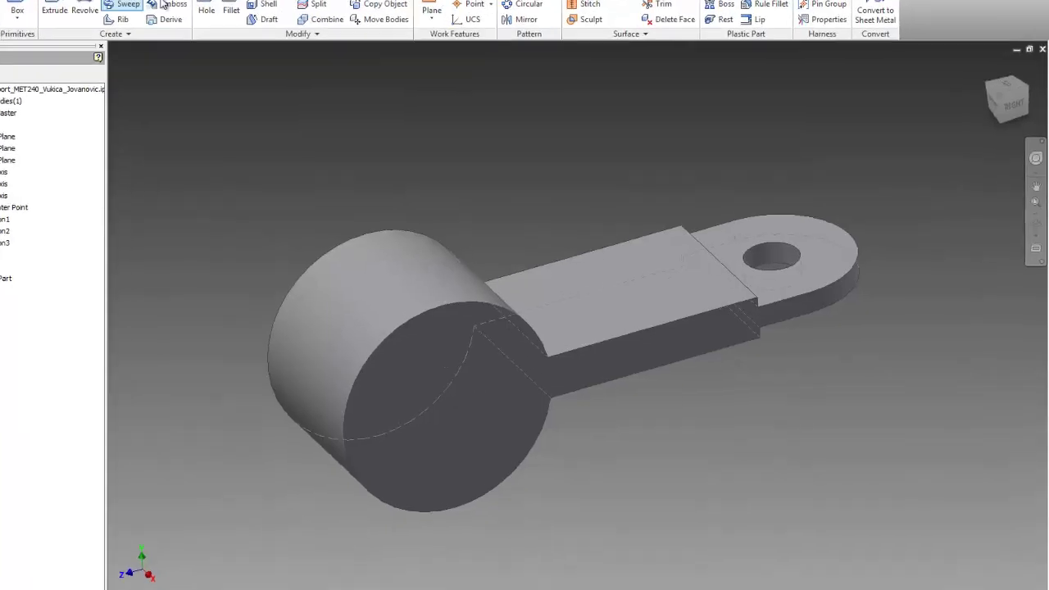
key(h)
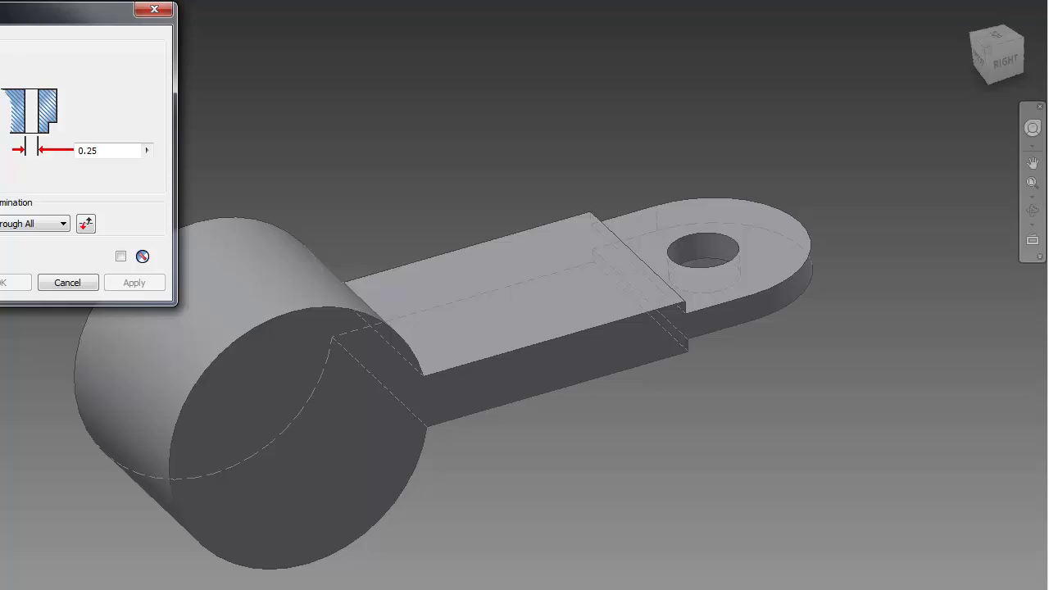
click(526, 267)
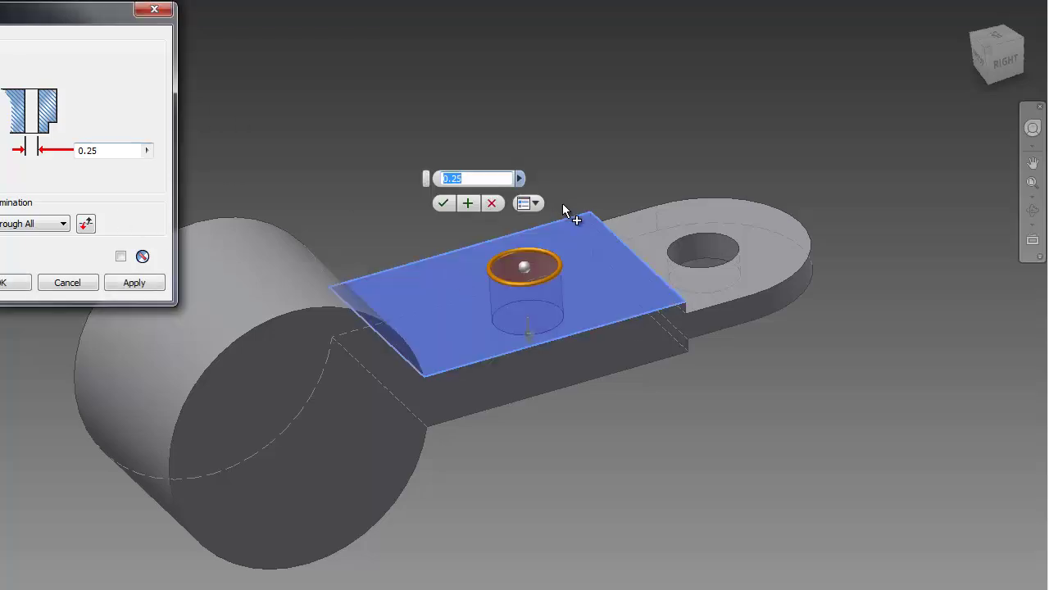
click(608, 233)
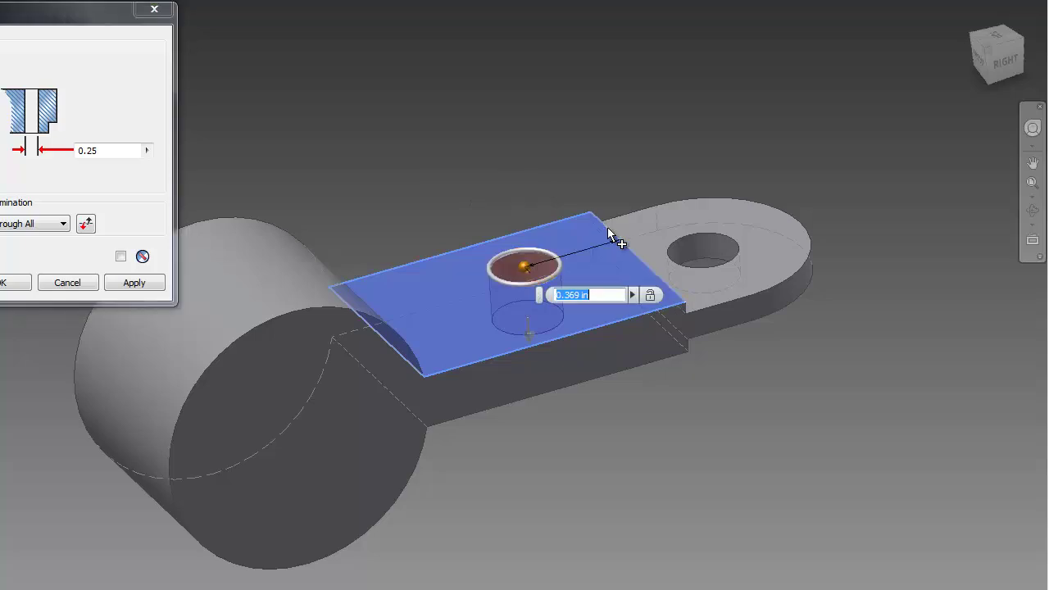
text(0.5)
key(Return)
key(Return)
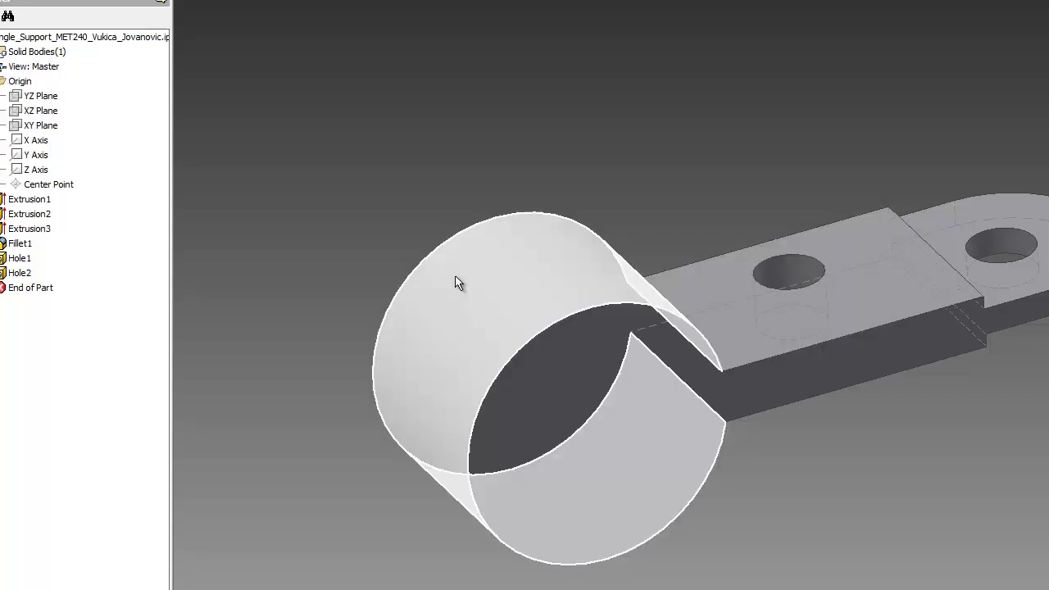
Step: Edit Hole2 to add a second reference edge at 0.75/2 (0.375 in)
right_click(12, 275)
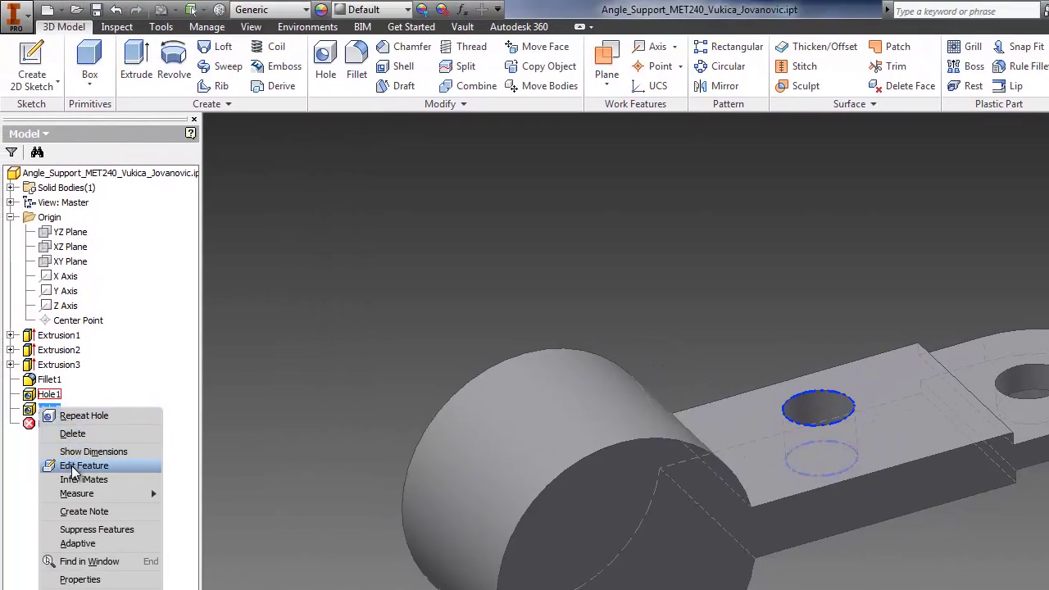
click(59, 352)
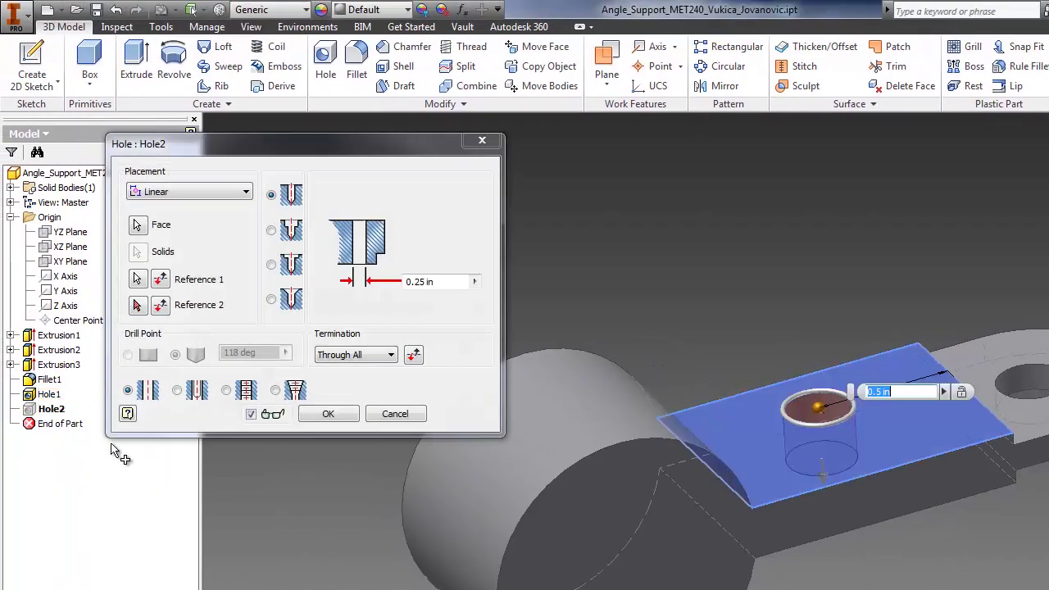
click(139, 306)
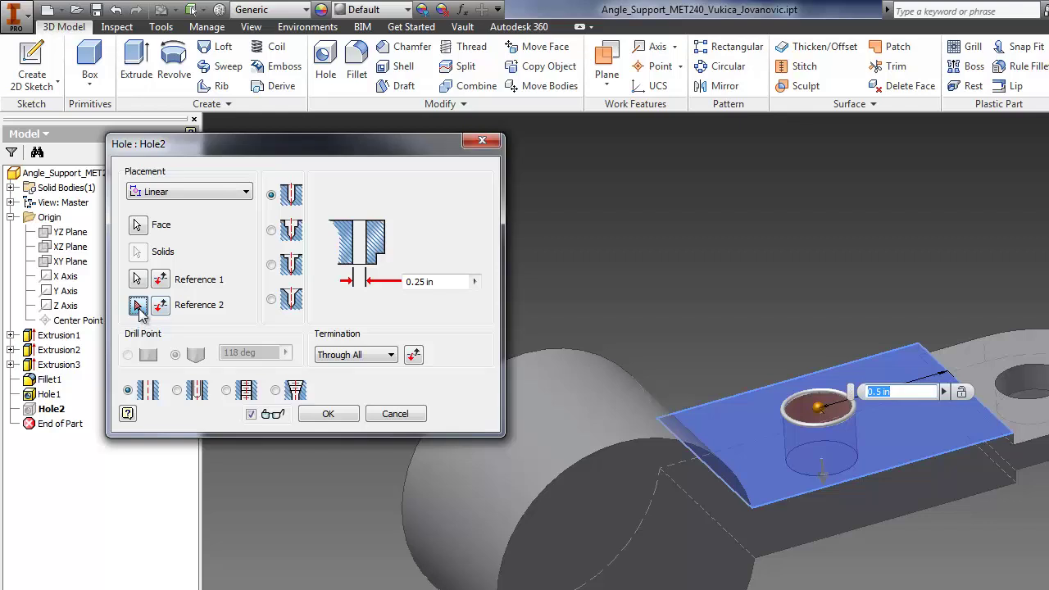
click(834, 368)
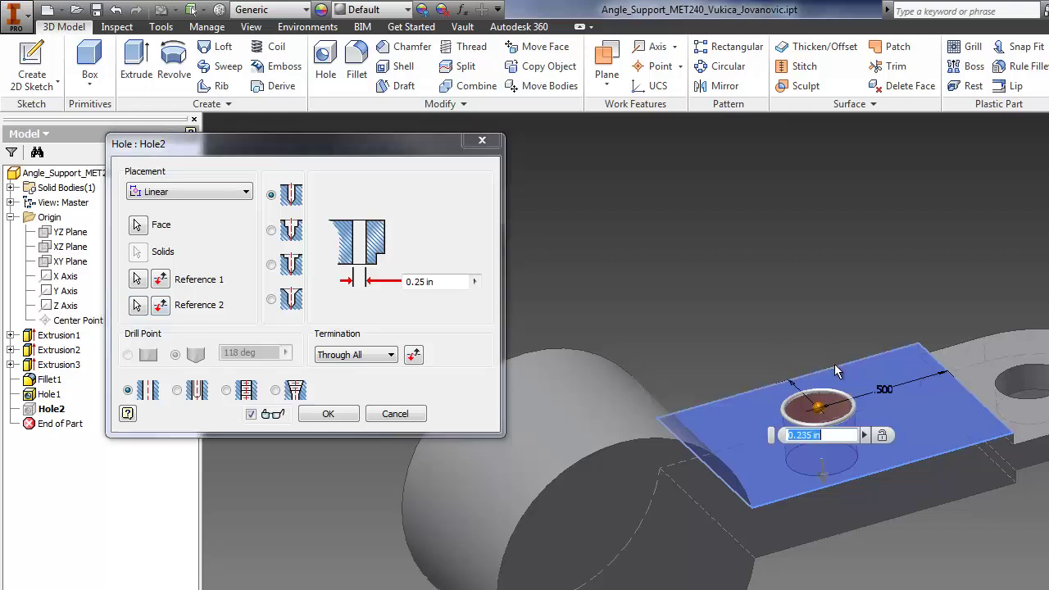
text(0.75/2)
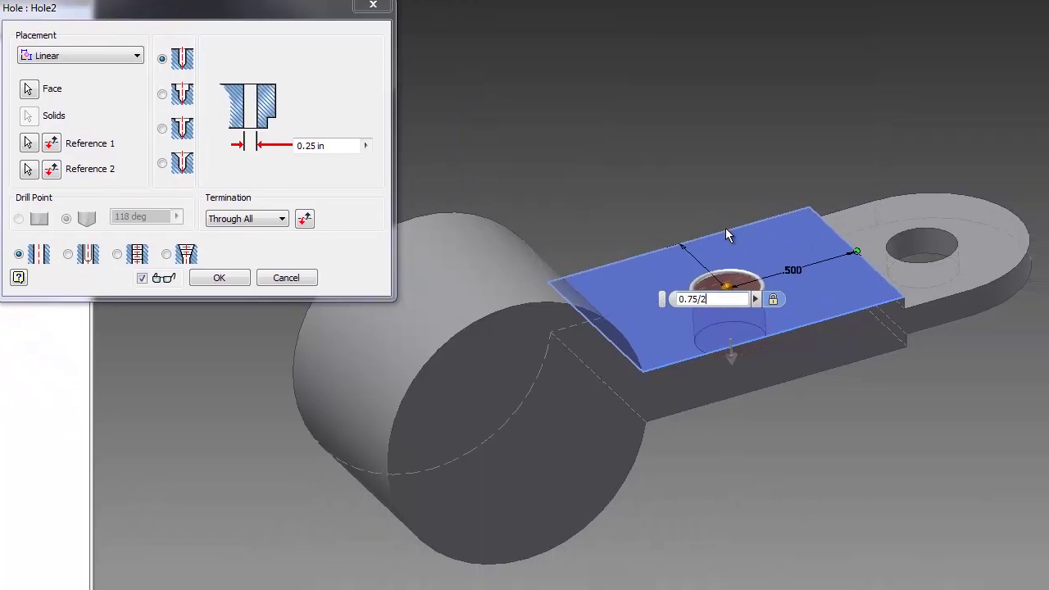
key(Return)
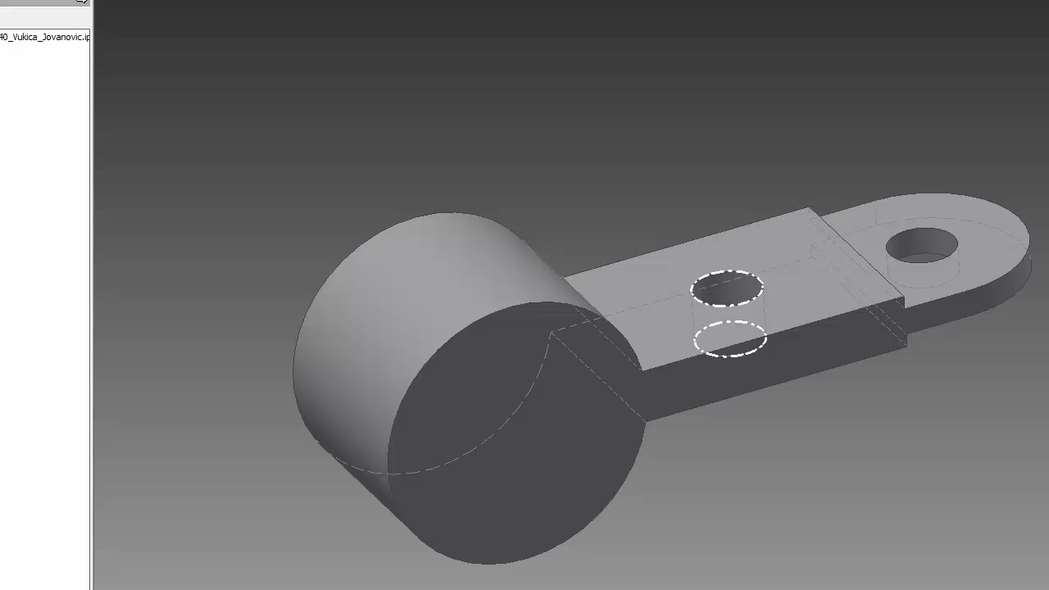
Step: Reopen Hole2, check its 0.25 in diameter and confirm
right_click(2, 272)
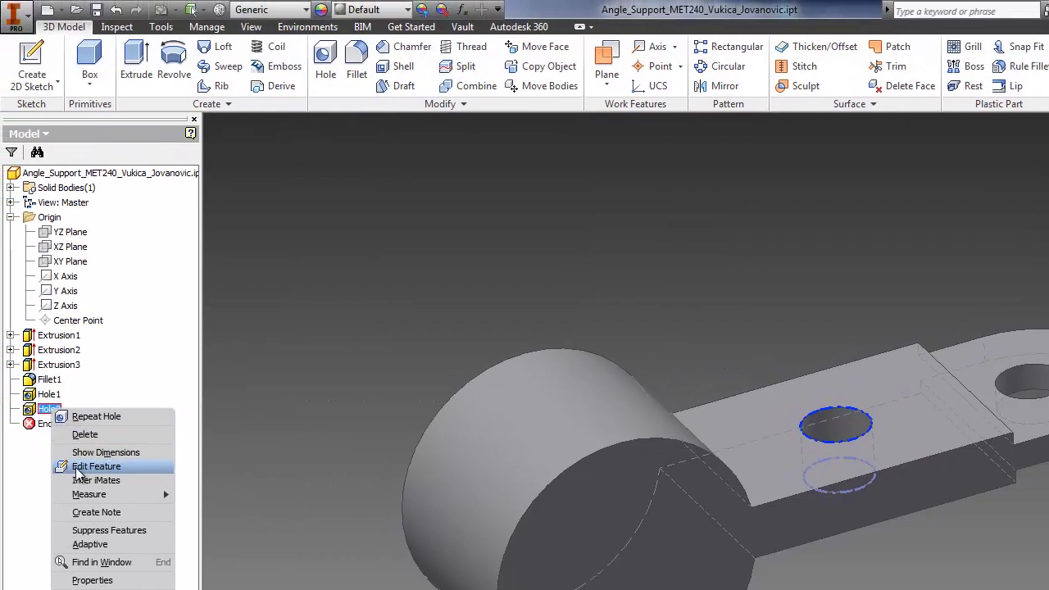
click(96, 466)
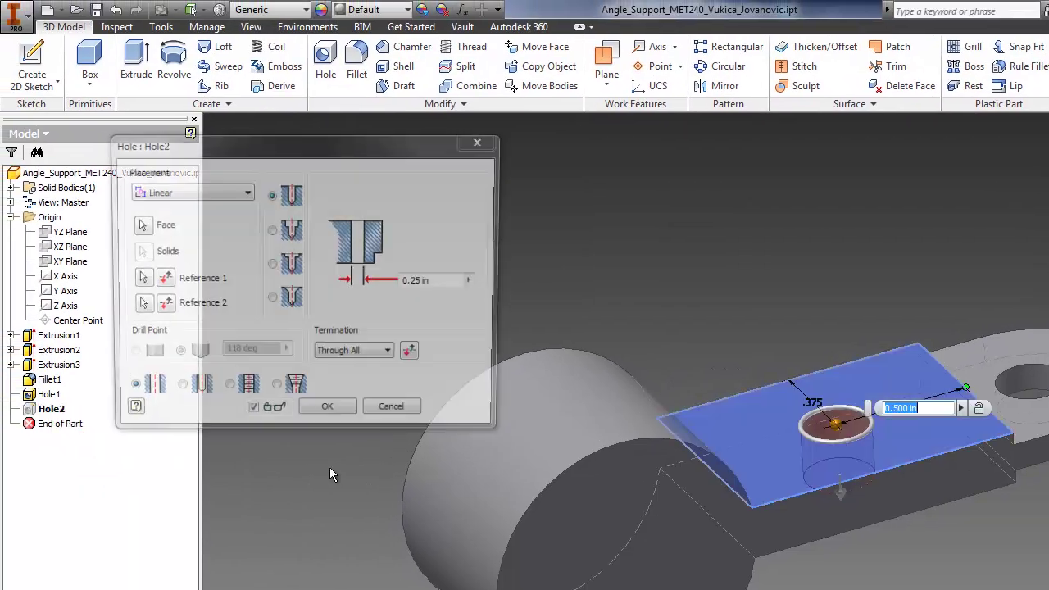
click(439, 283)
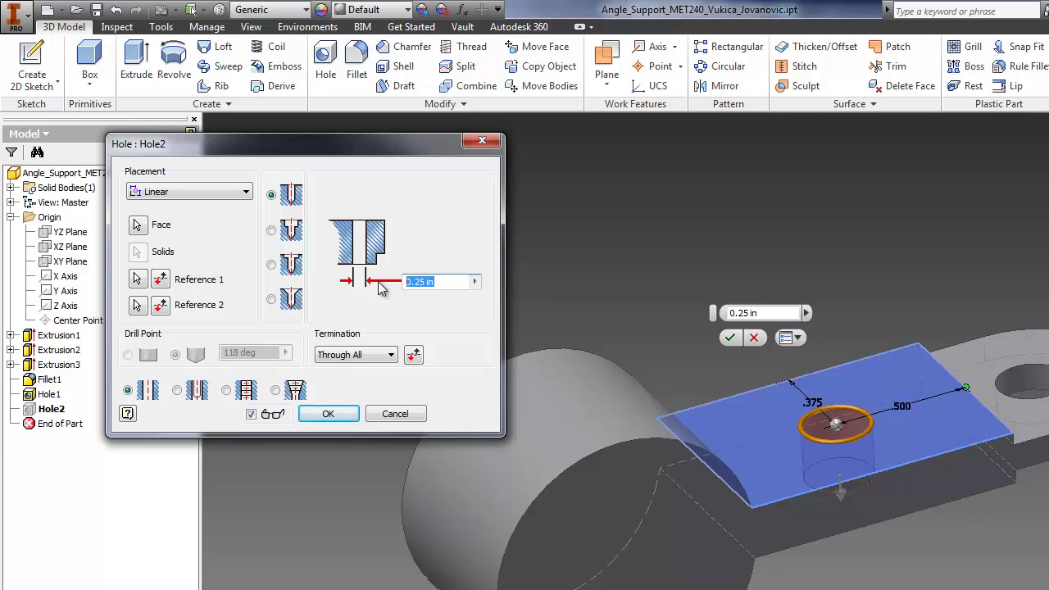
click(327, 413)
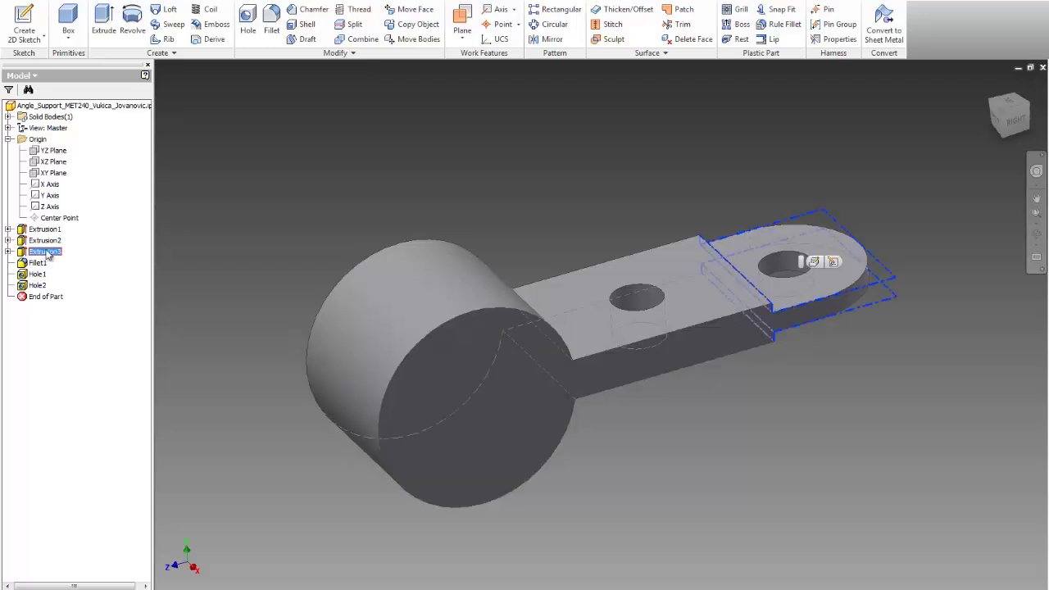
click(46, 241)
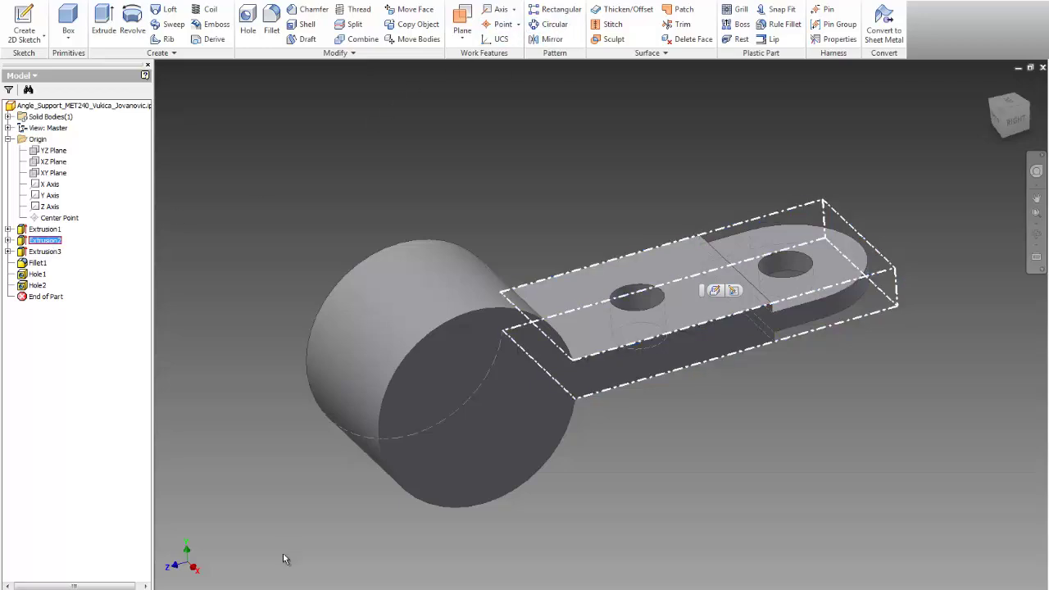
key(alt+Tab)
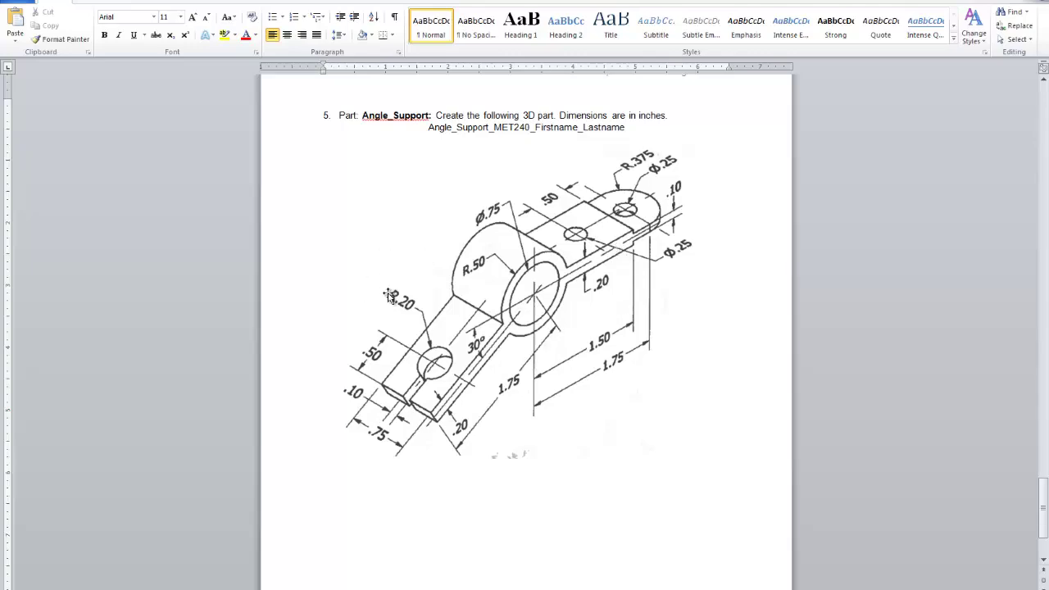
key(alt+Tab)
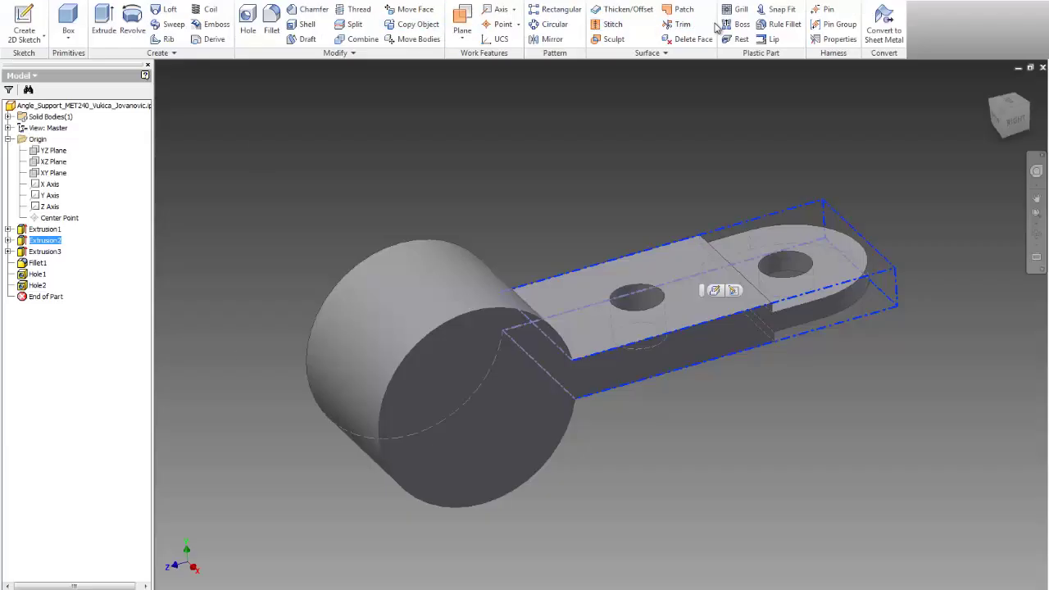
click(49, 241)
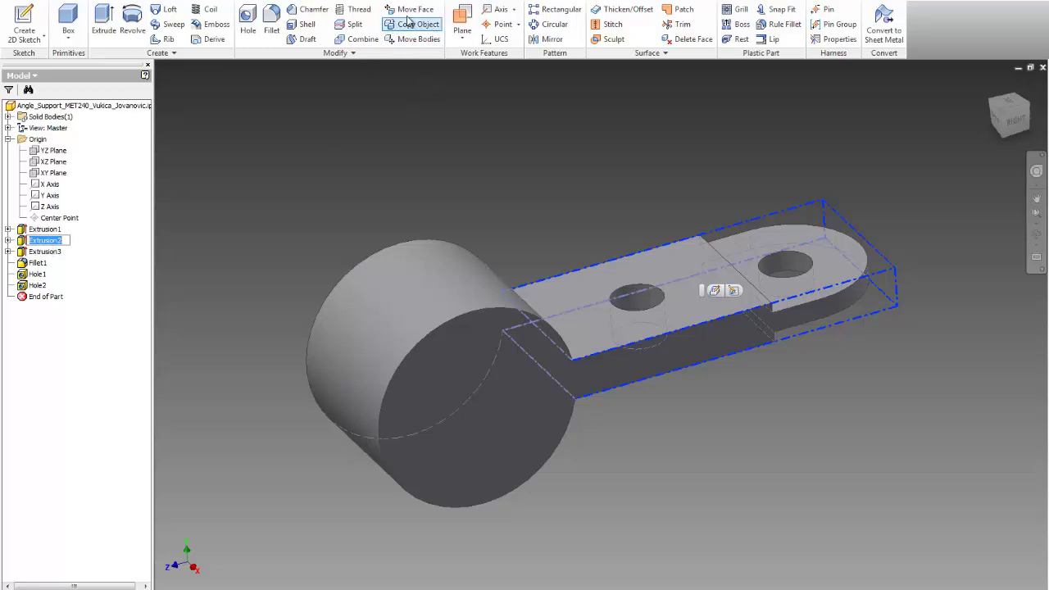
Step: Start a circular pattern with Extrusion2 as the feature to copy
click(552, 25)
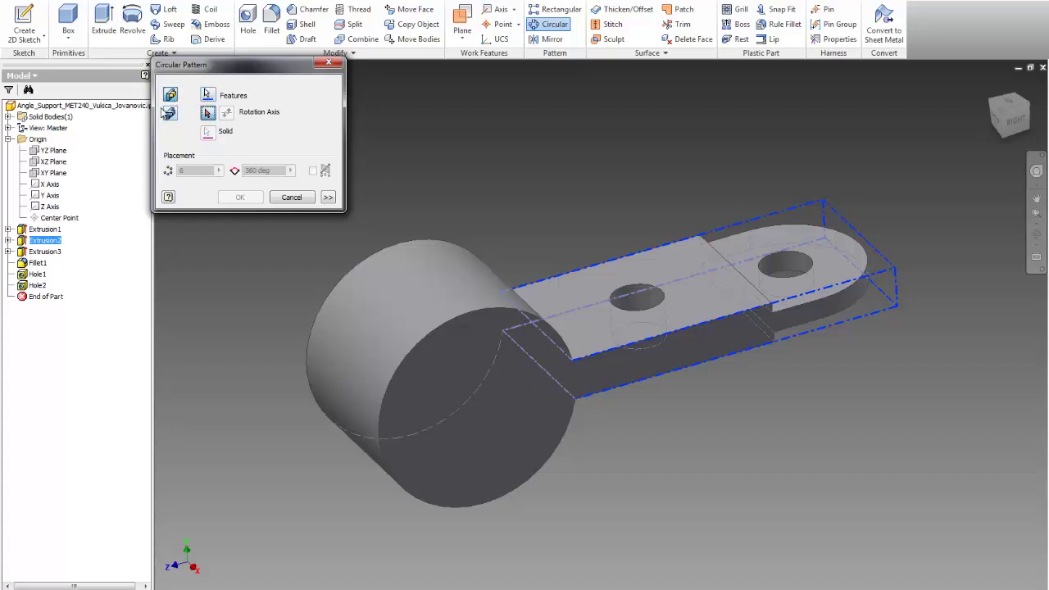
click(169, 96)
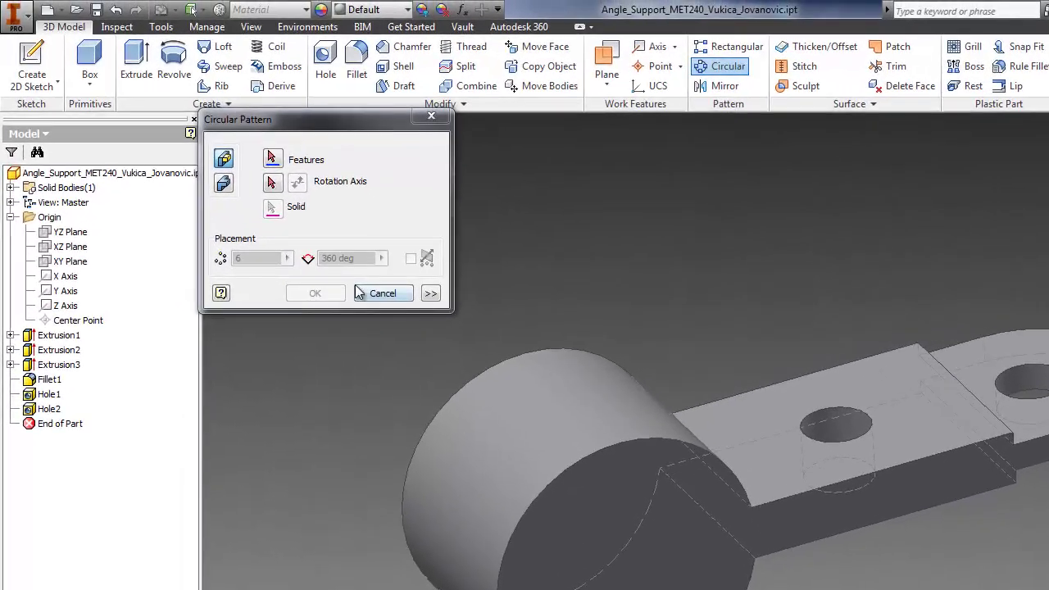
click(380, 295)
click(61, 351)
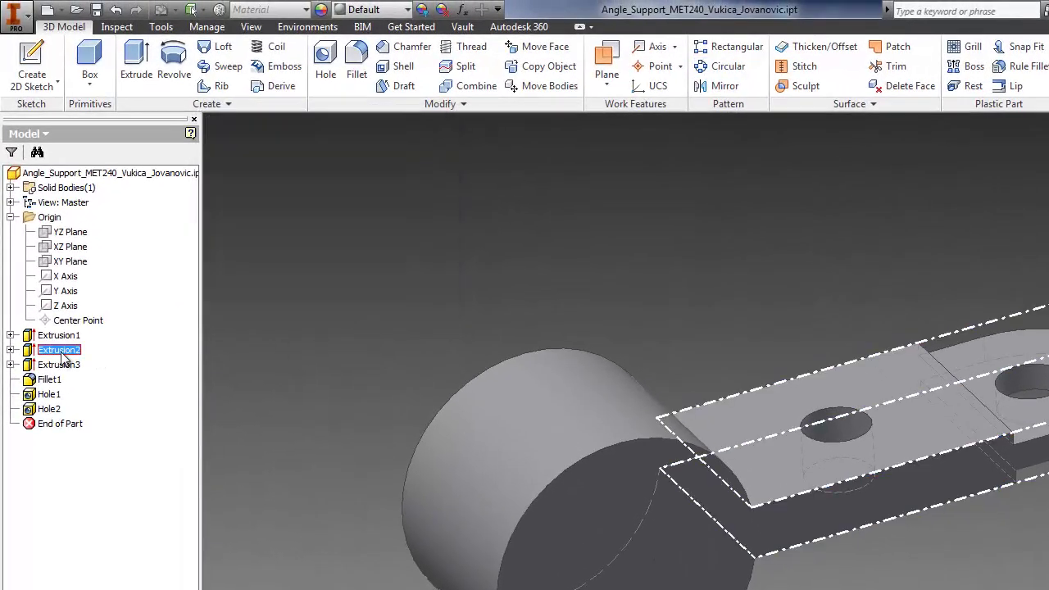
click(725, 68)
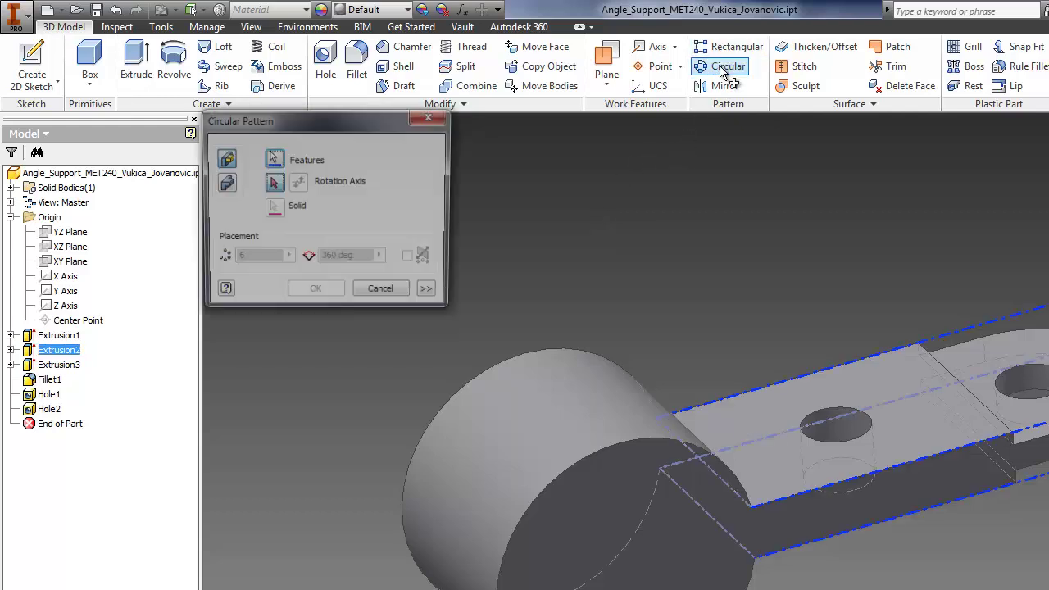
click(271, 160)
click(60, 352)
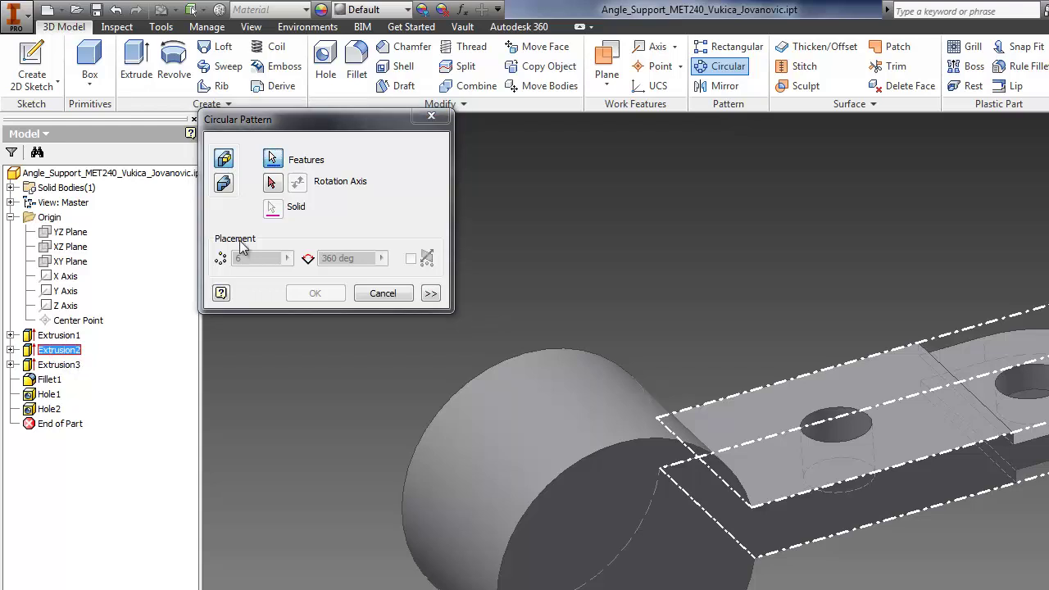
Step: Pattern it around the hub cylinder axis with 2 occurrences over 210 degrees
click(273, 184)
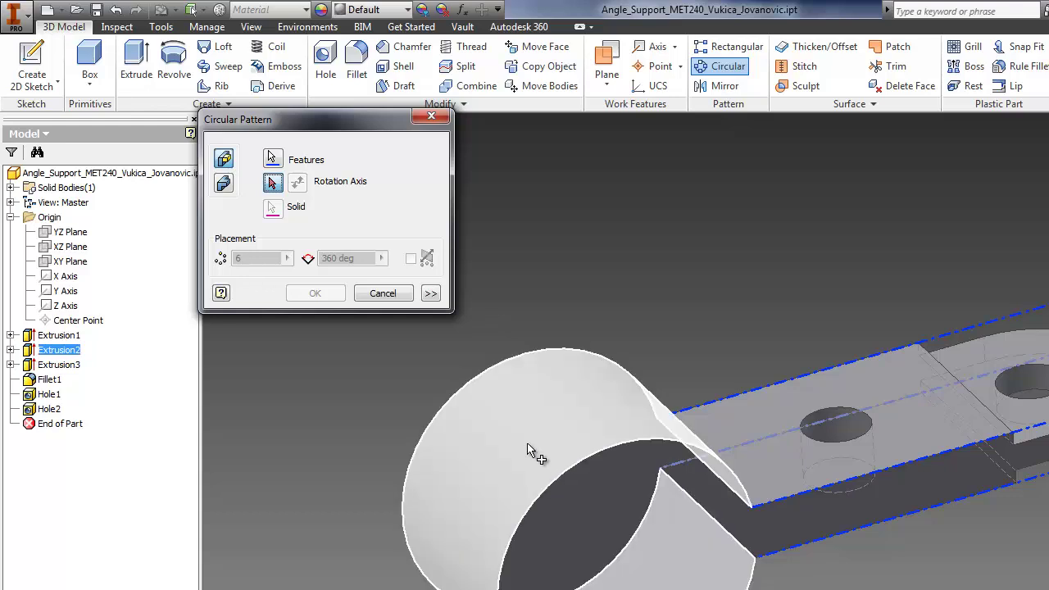
click(520, 416)
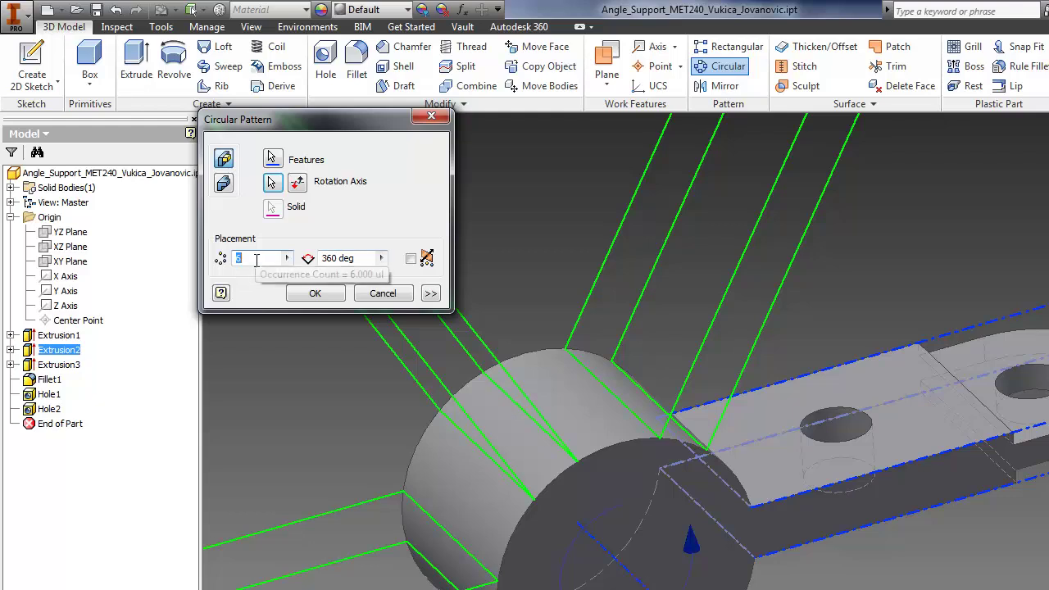
text(1)
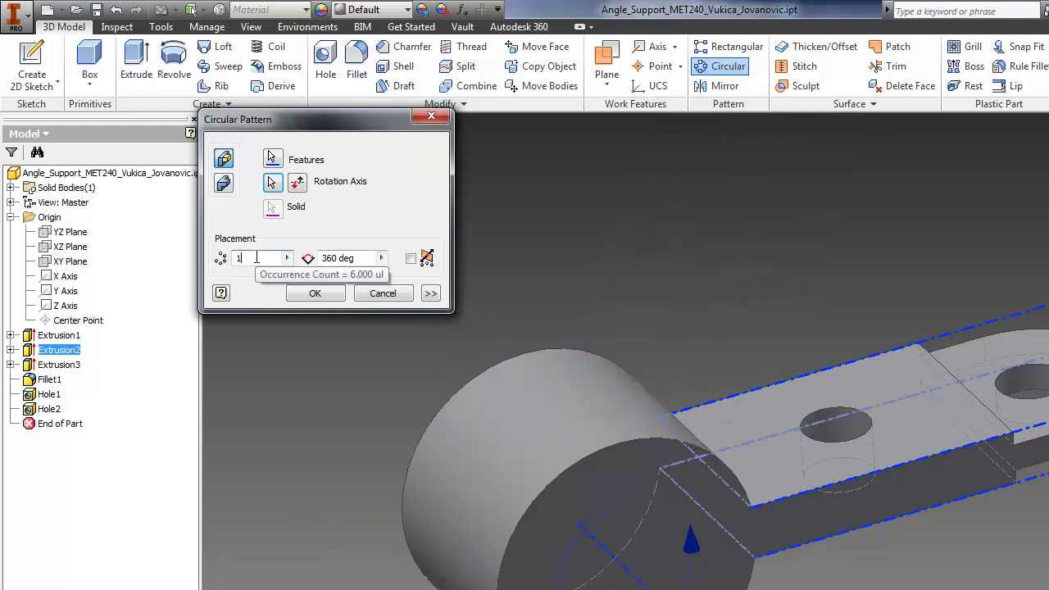
key(BackSpace)
text(2)
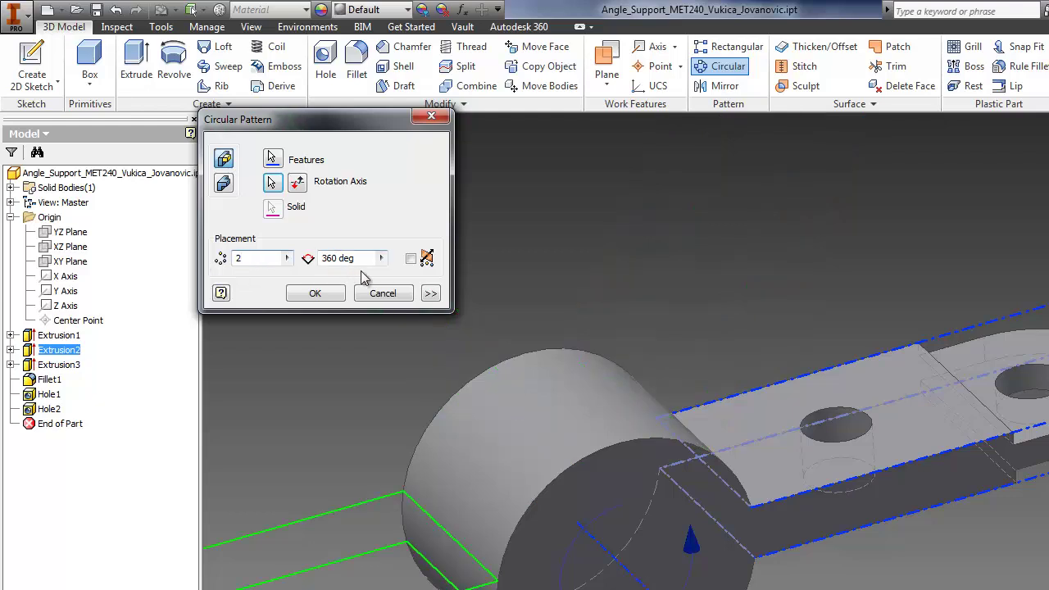
double_click(332, 258)
text(210)
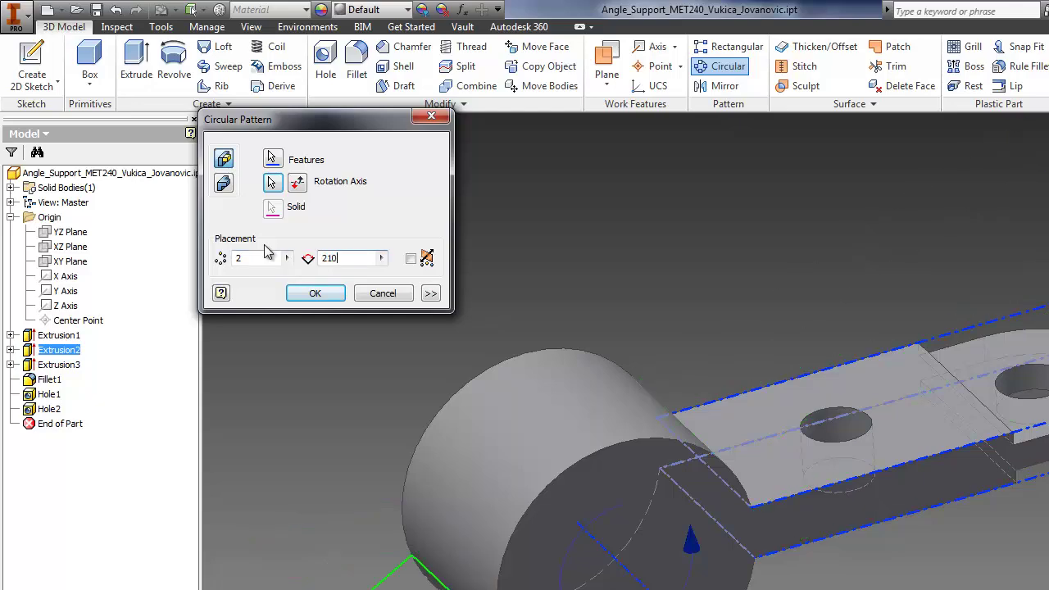
scroll(662, 533, down, 2)
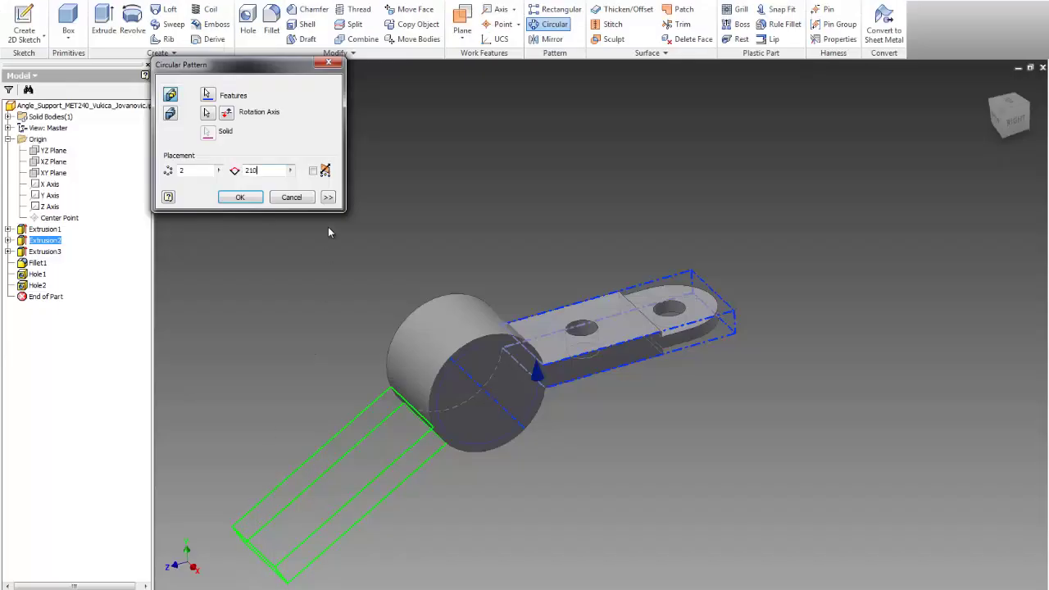
click(237, 199)
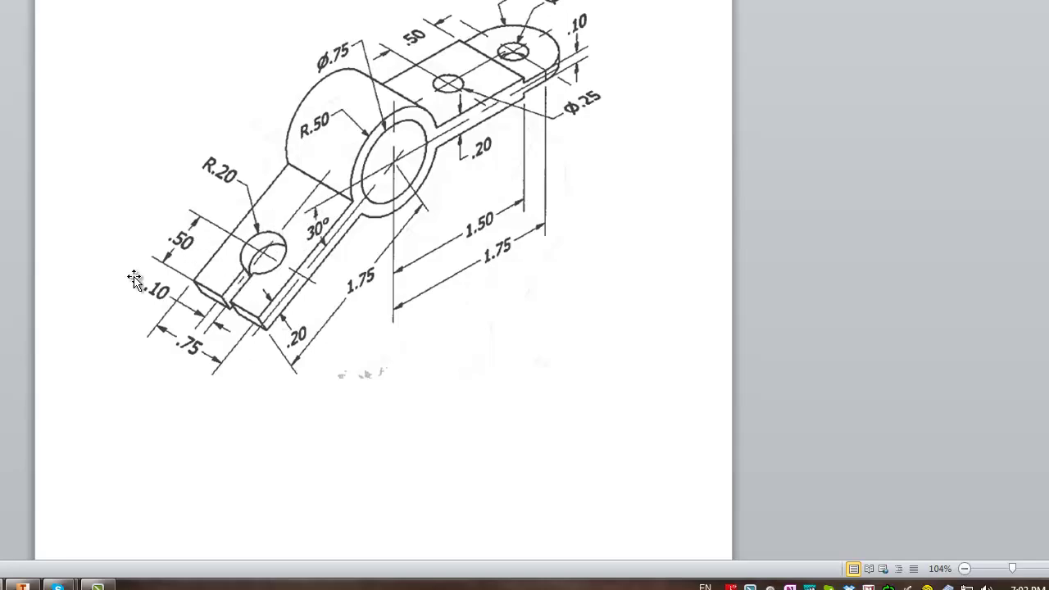
Step: Switch from the Word drawing back to the Inventor model
key(alt+Tab)
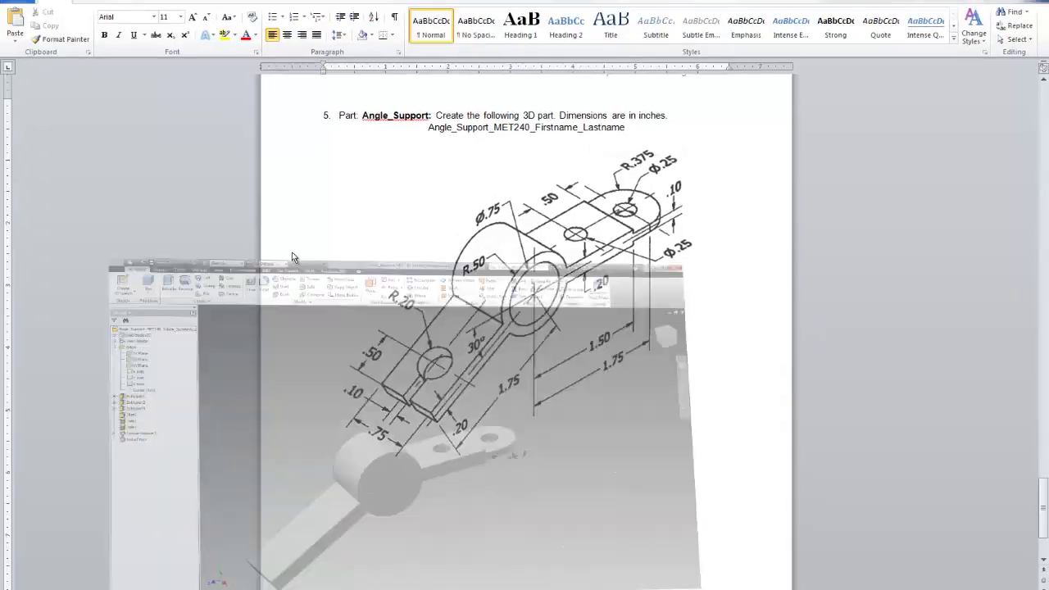
Step: Cut a 0.4 diameter through-all hole in the angled arm, 0.5 from its end and 0.75/2 from its side
click(248, 18)
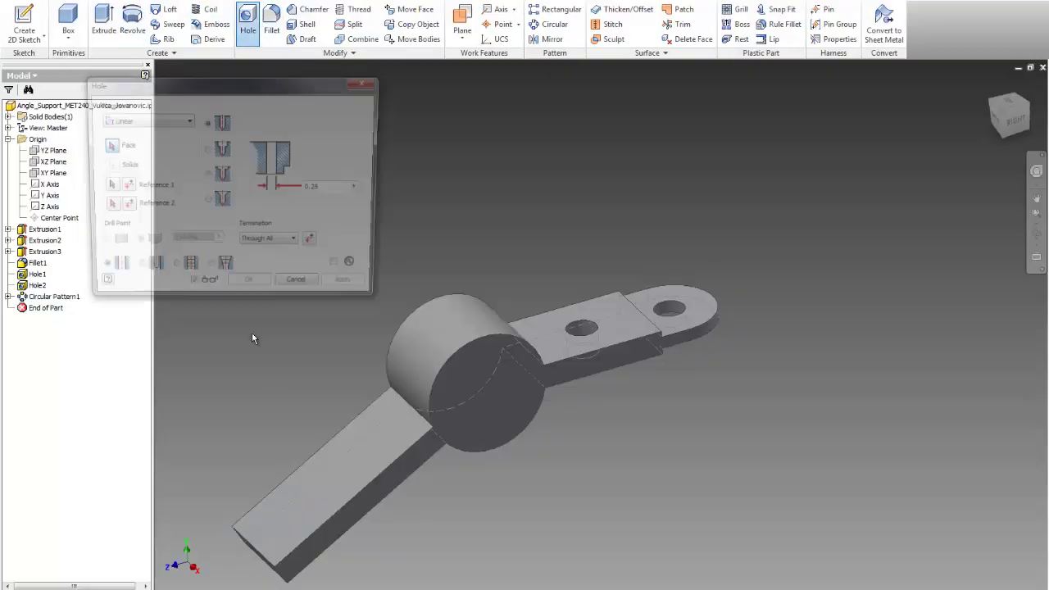
click(295, 508)
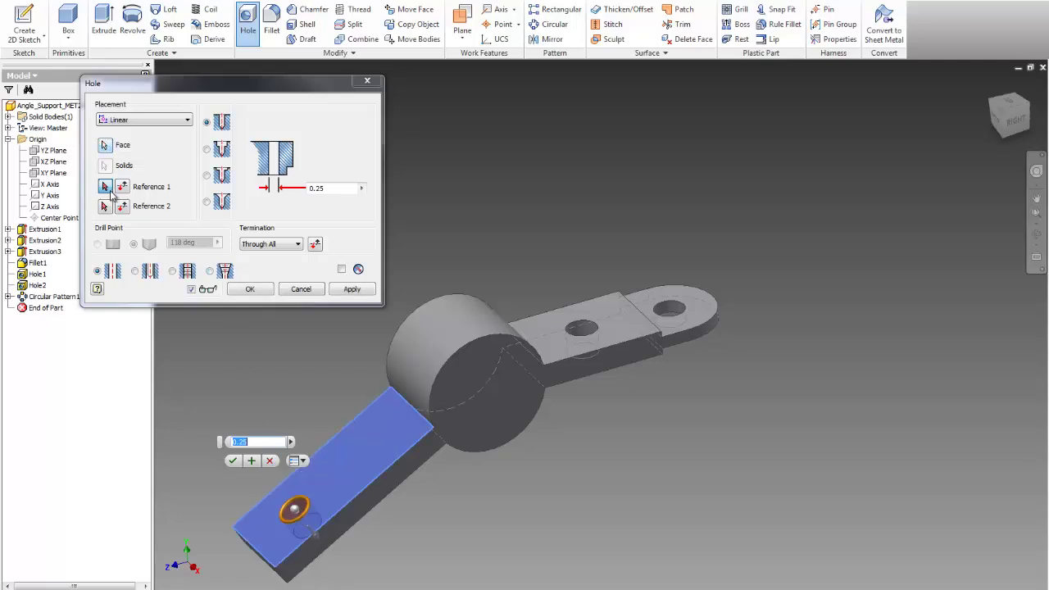
click(244, 543)
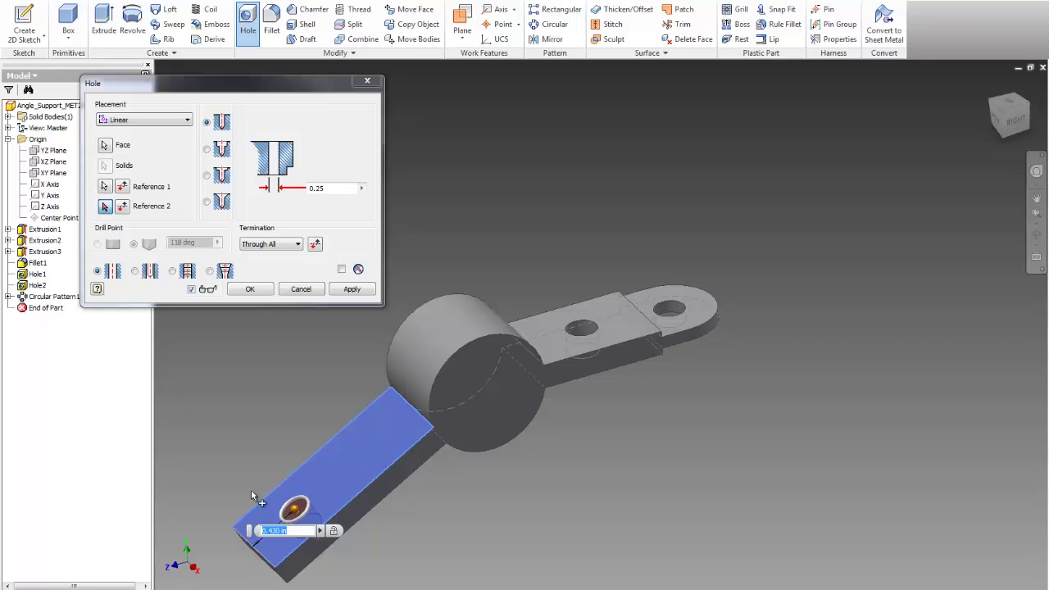
text(0.5)
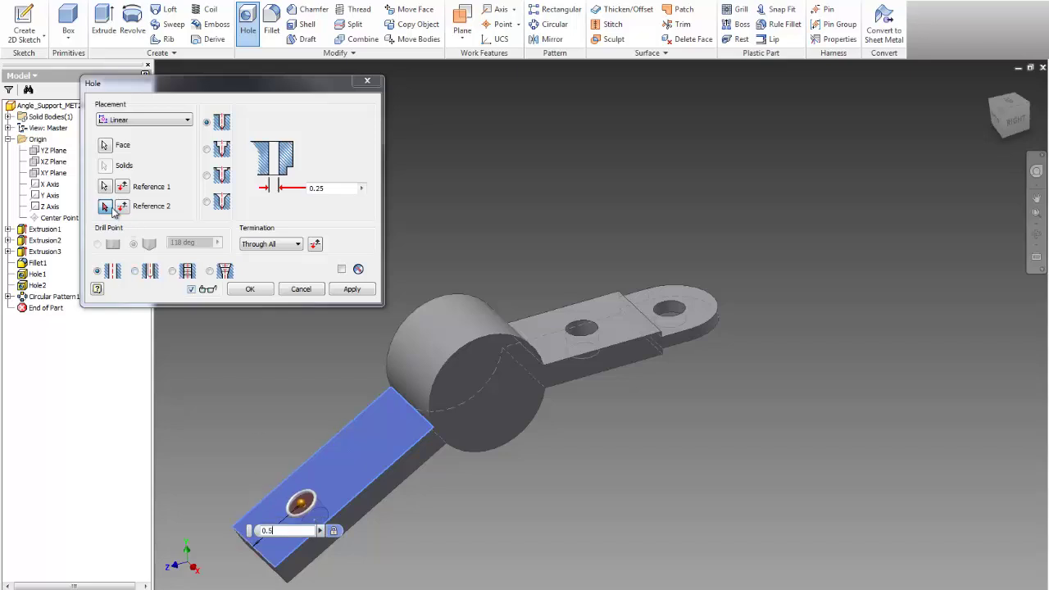
click(110, 209)
click(247, 513)
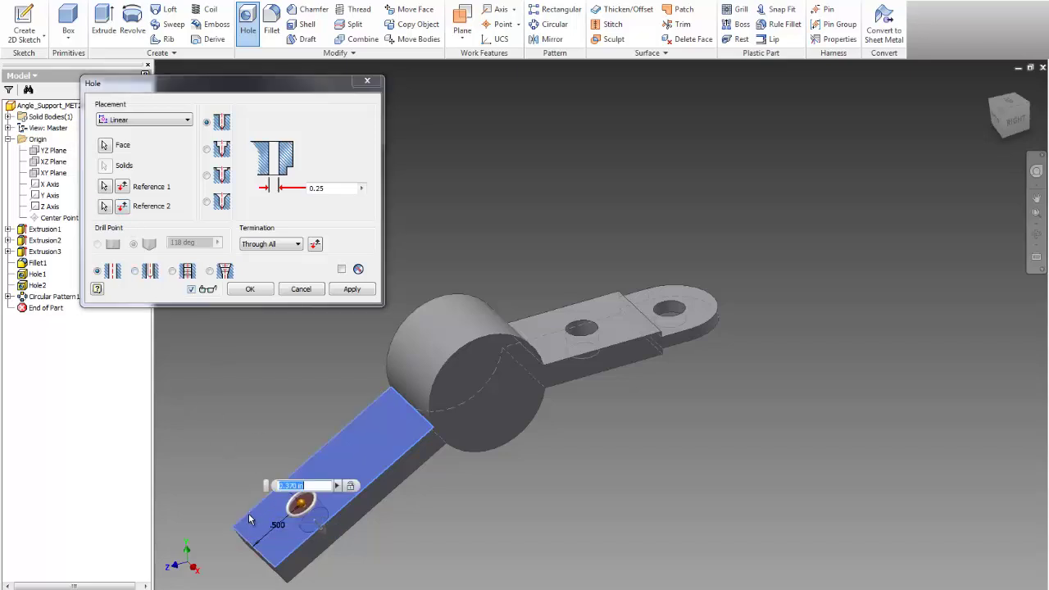
text(0.75/2)
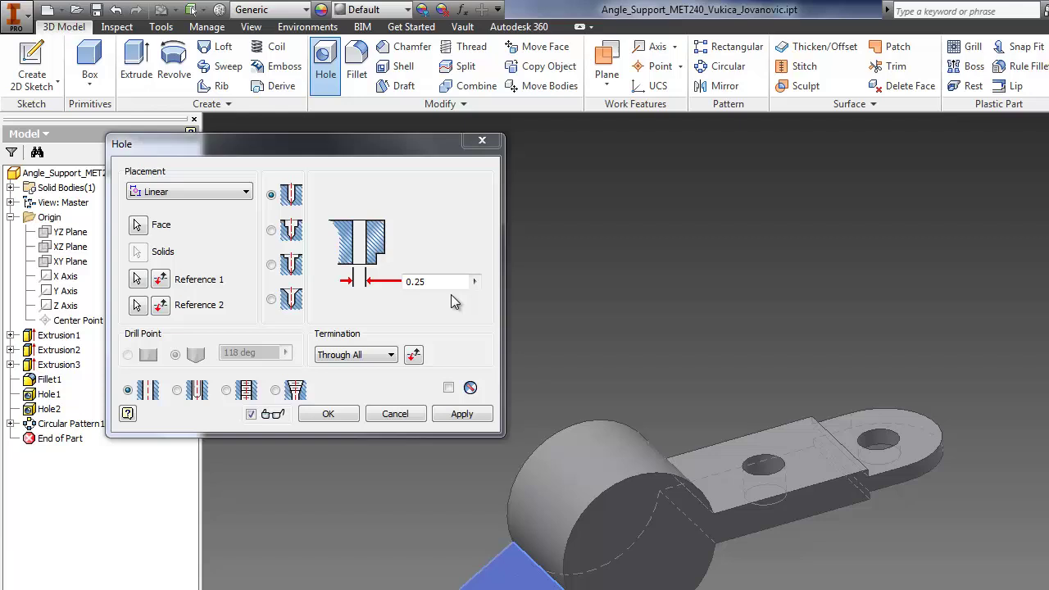
click(382, 223)
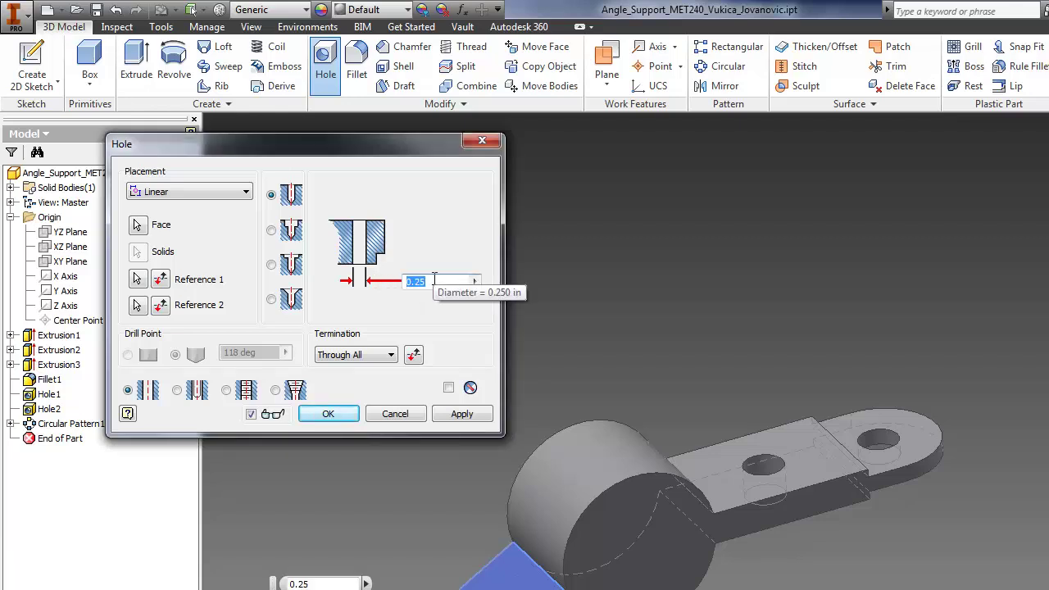
text(0)
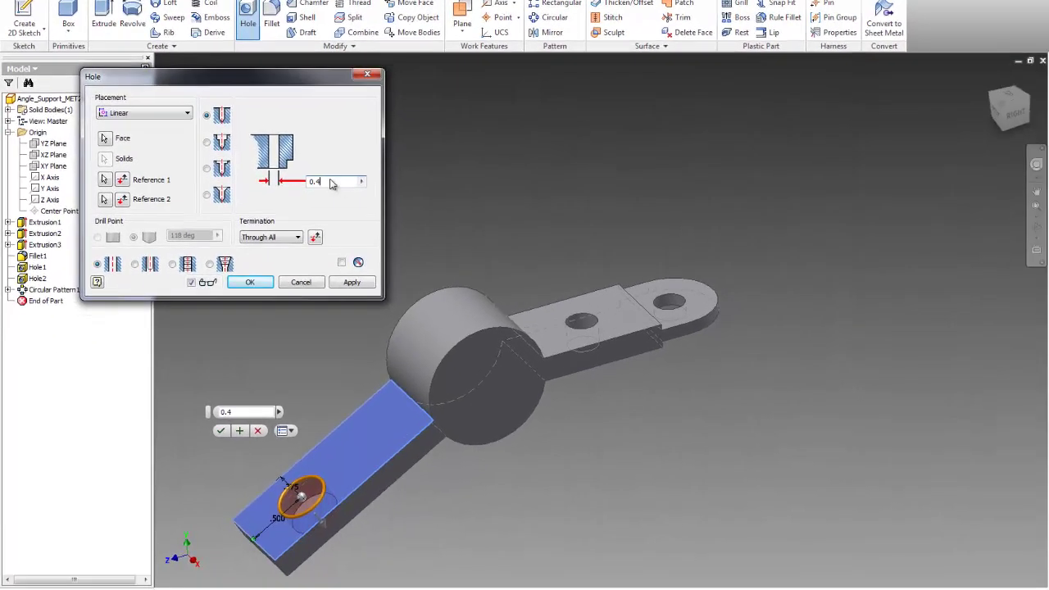
key(Return)
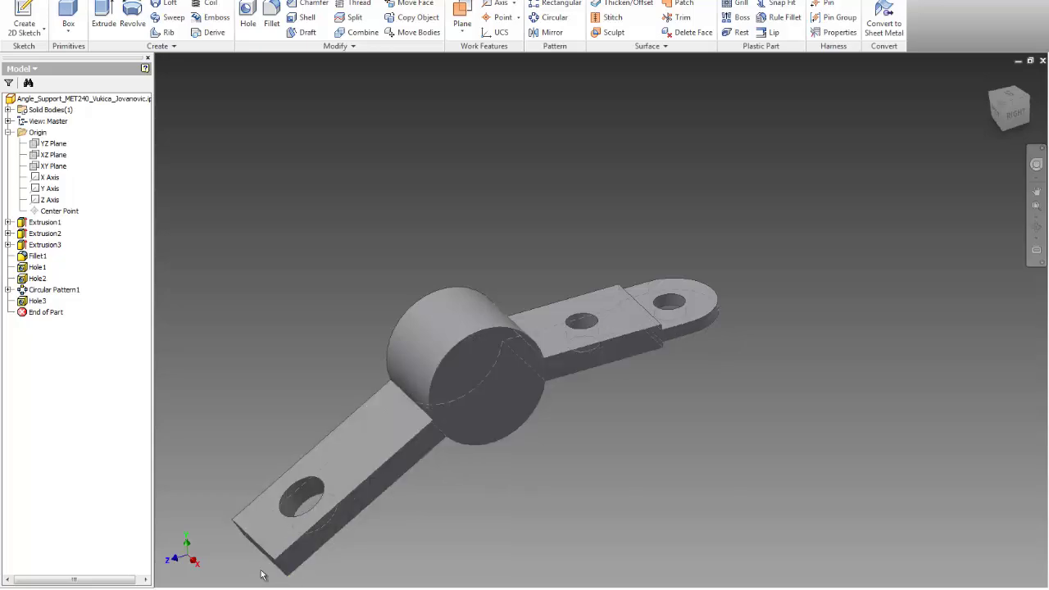
Step: Check the reference drawing, then start another hole feature
key(alt+Tab)
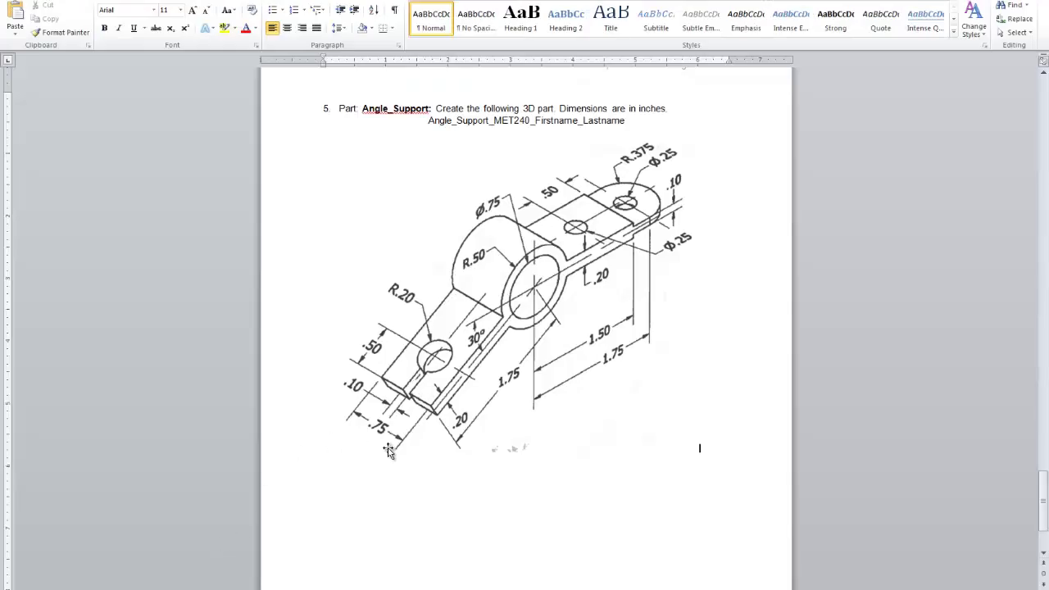
key(alt+Tab)
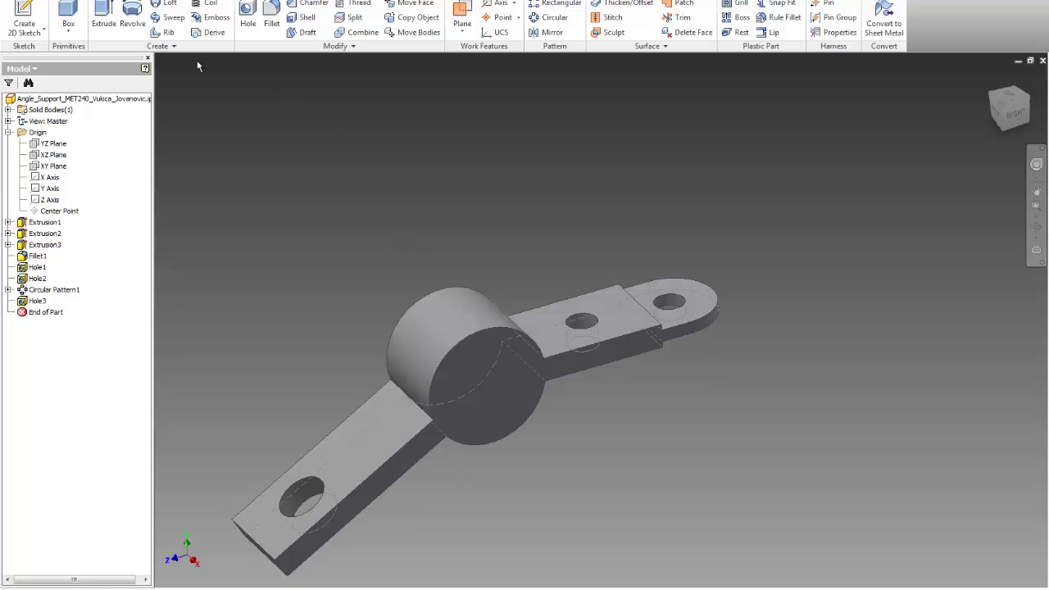
click(246, 22)
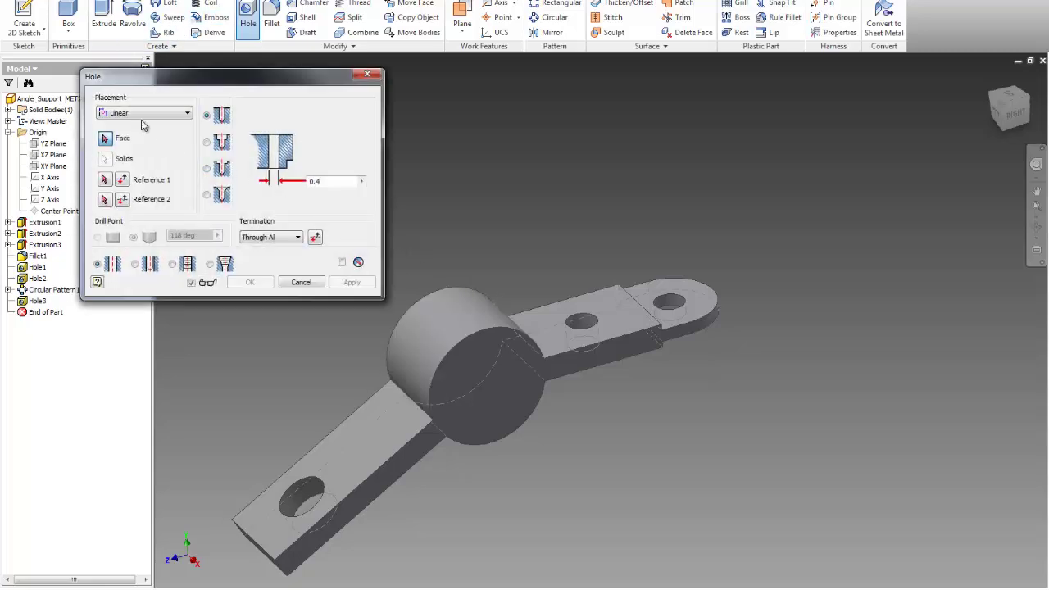
Step: Bore a concentric 0.75 diameter through-all hole in the hub's circular face
click(143, 114)
click(136, 148)
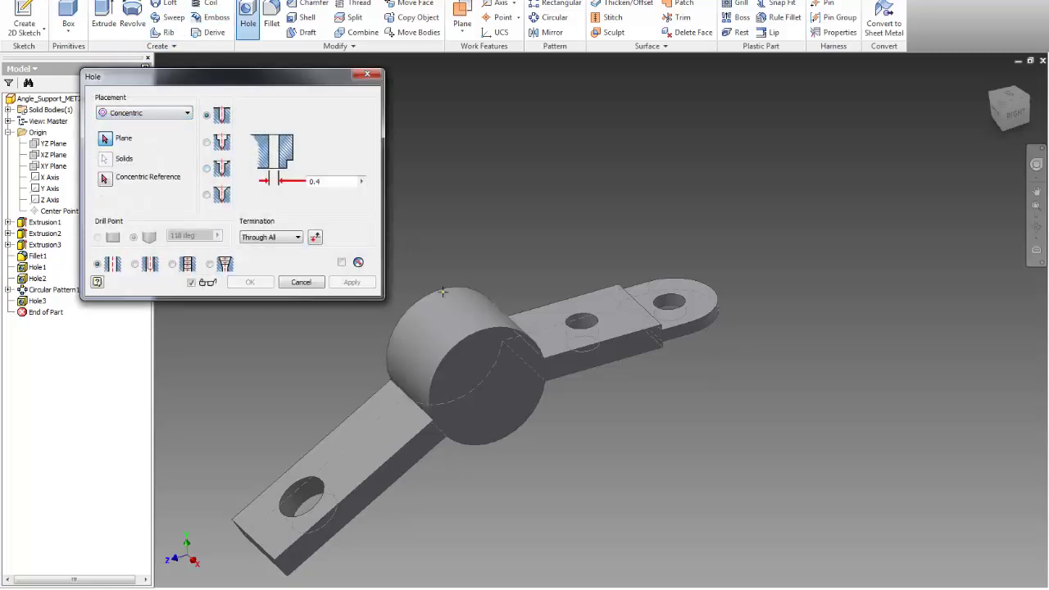
click(461, 360)
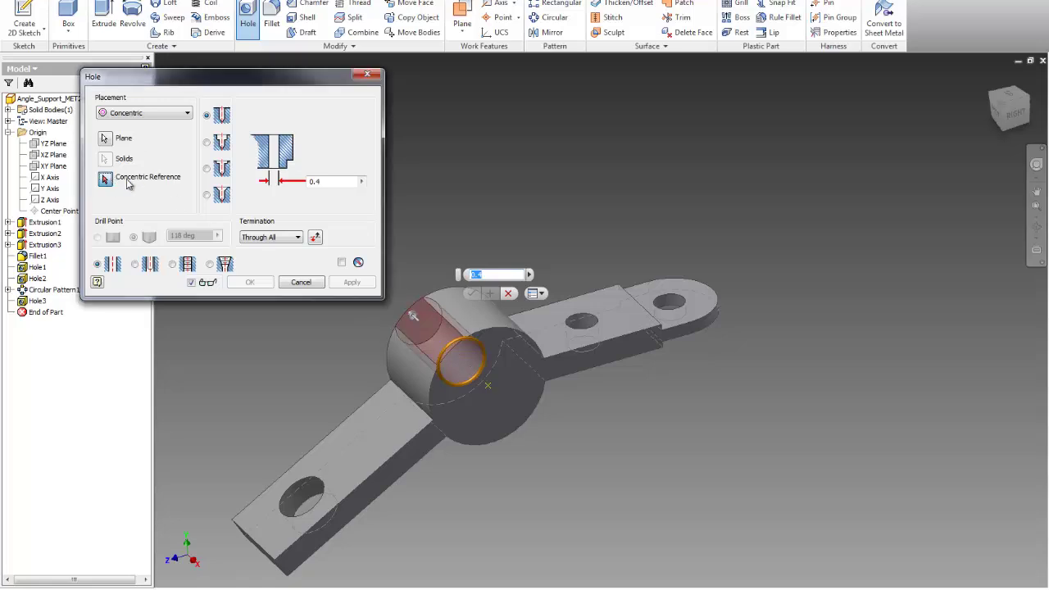
click(483, 335)
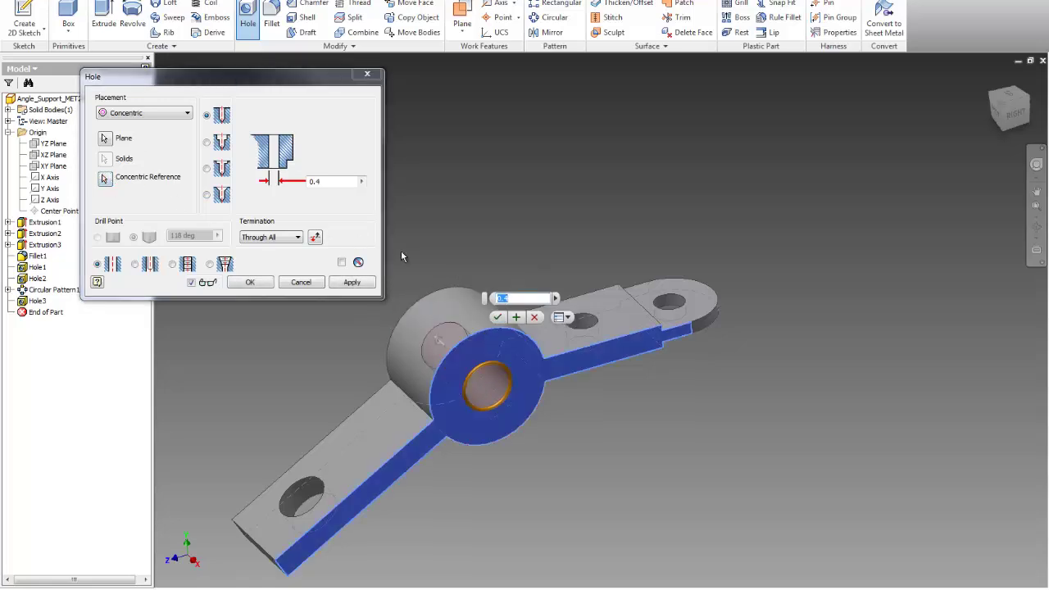
click(332, 186)
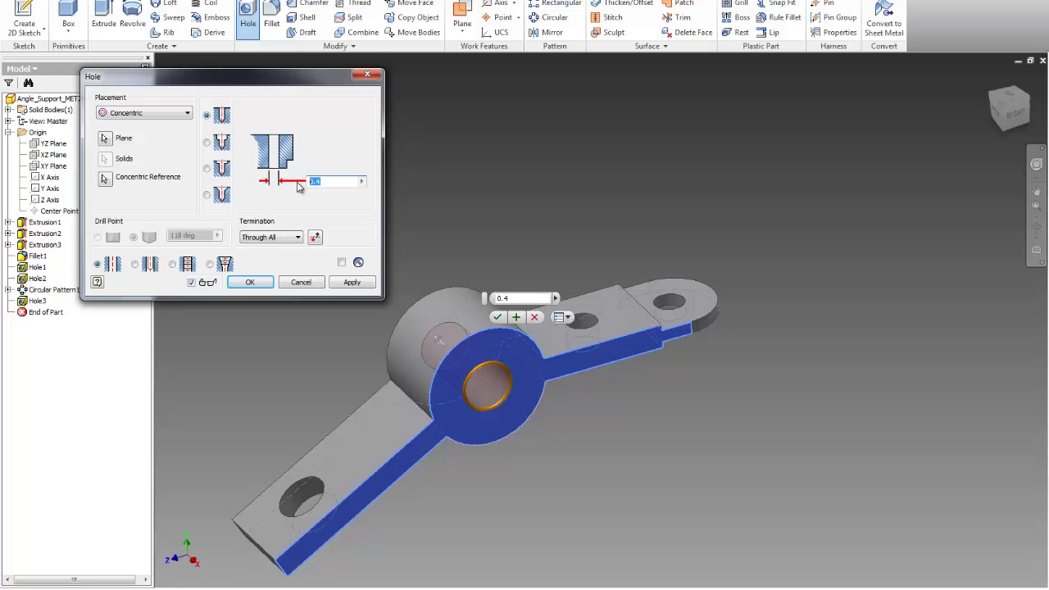
text(0.75)
key(Return)
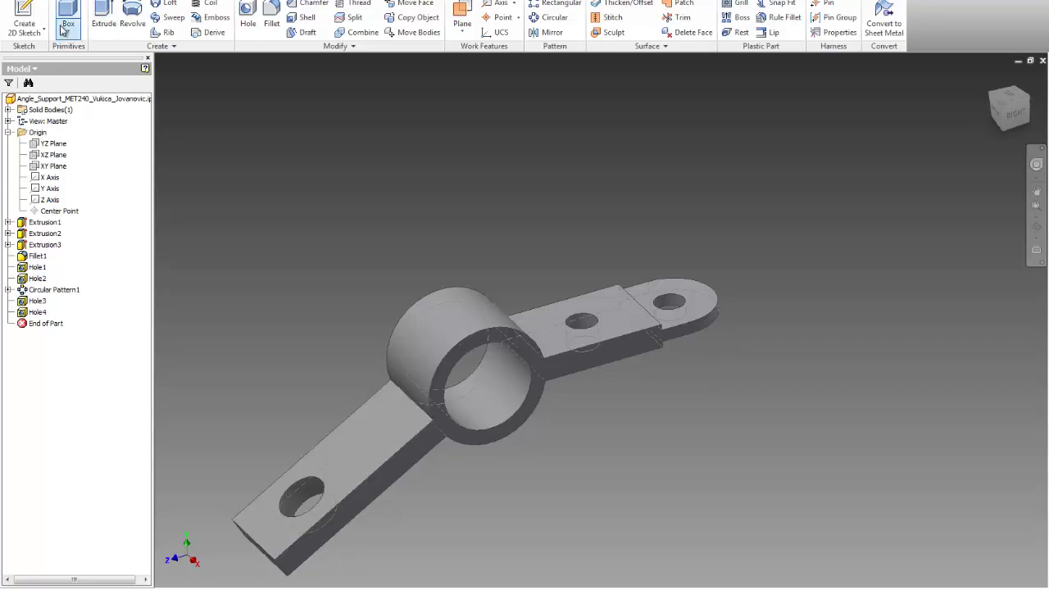
Step: Sketch on the angled arm's top face and add a vertical construction centerline from the circle's centre
click(24, 23)
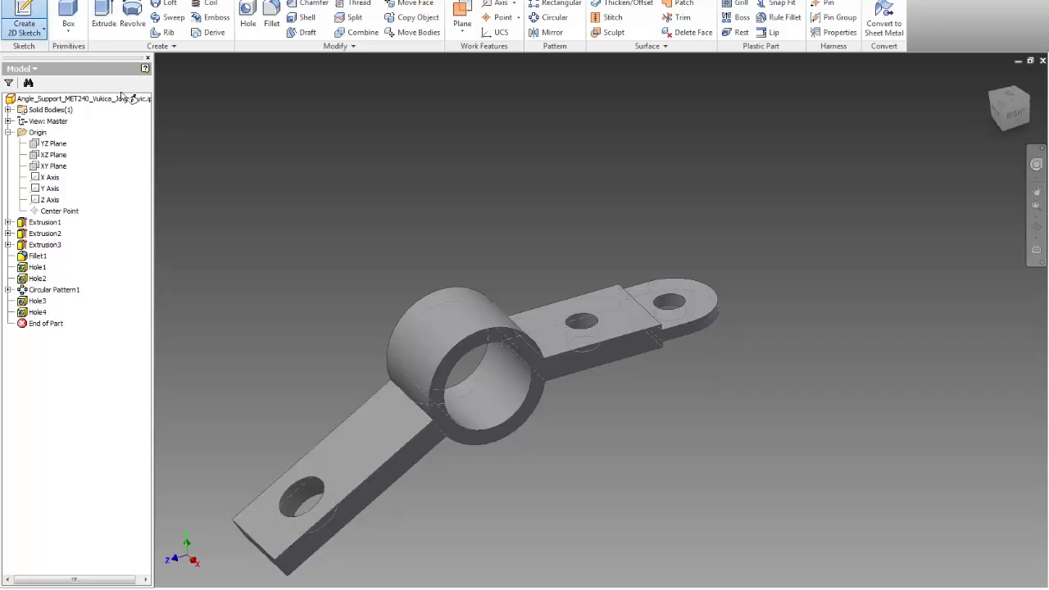
click(264, 526)
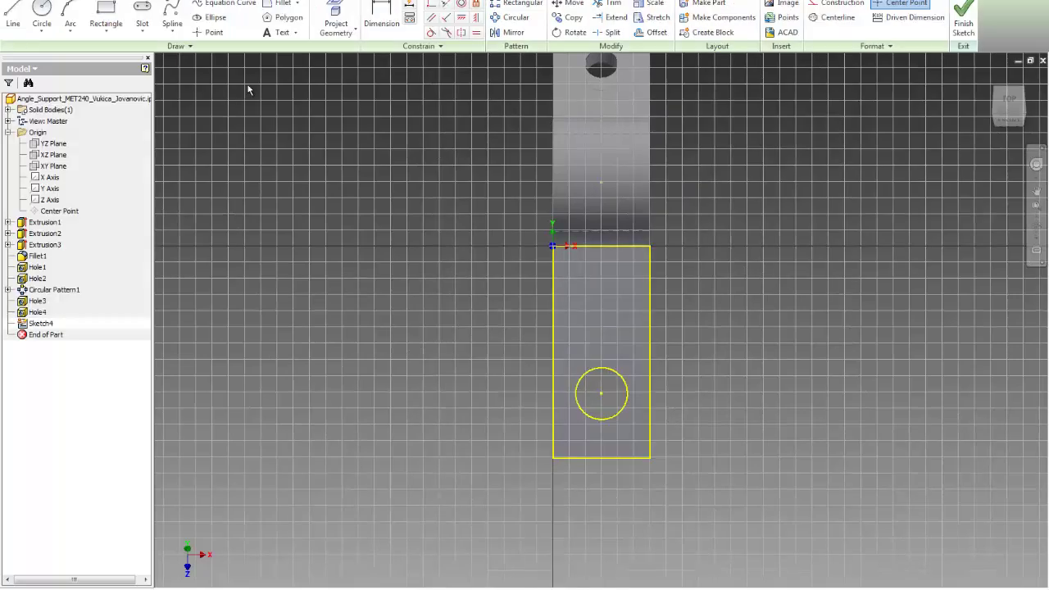
click(98, 10)
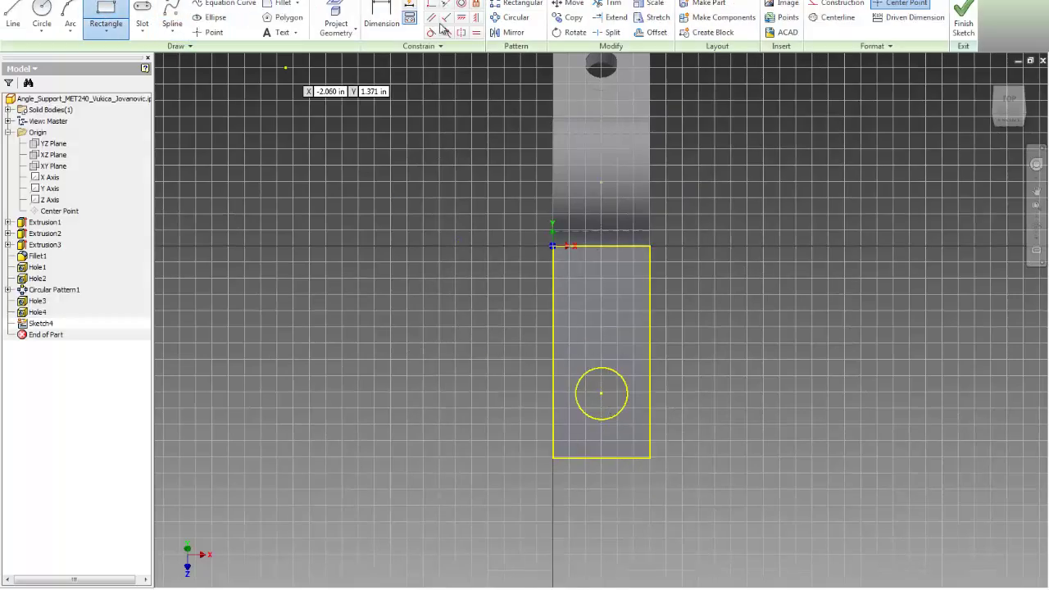
click(16, 13)
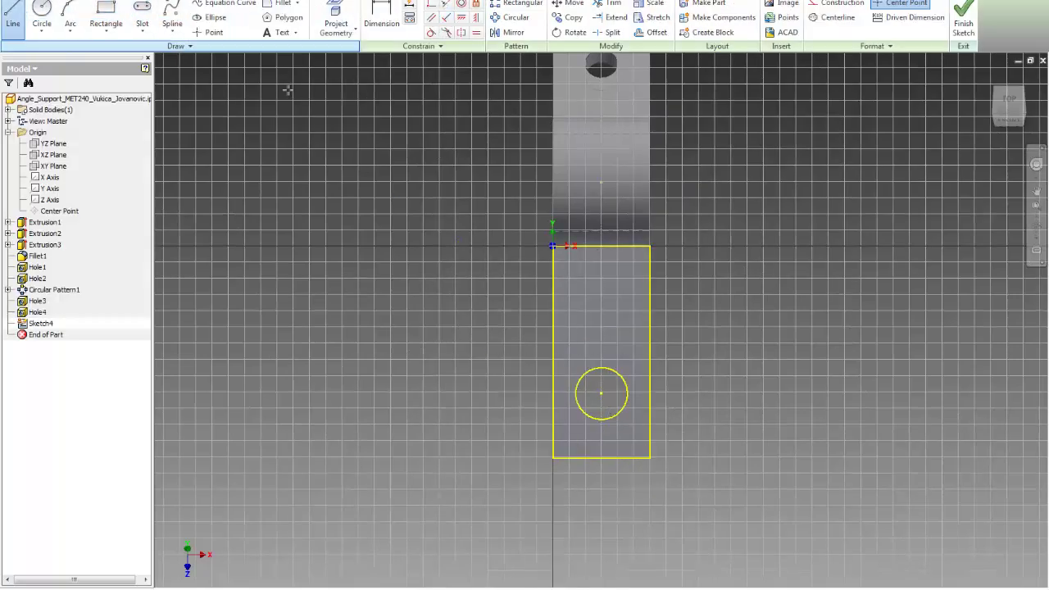
click(599, 394)
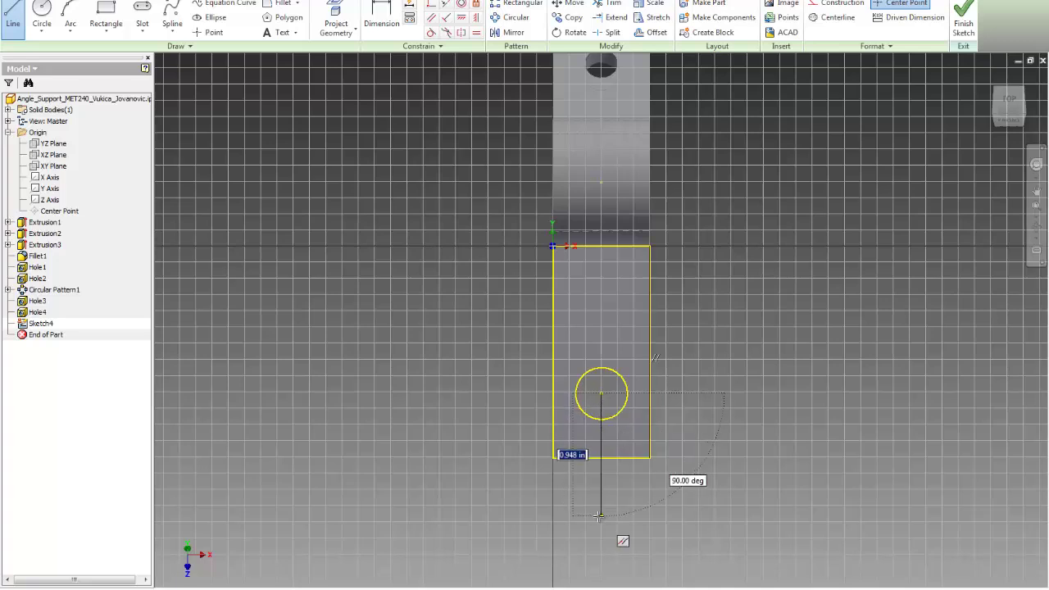
click(601, 516)
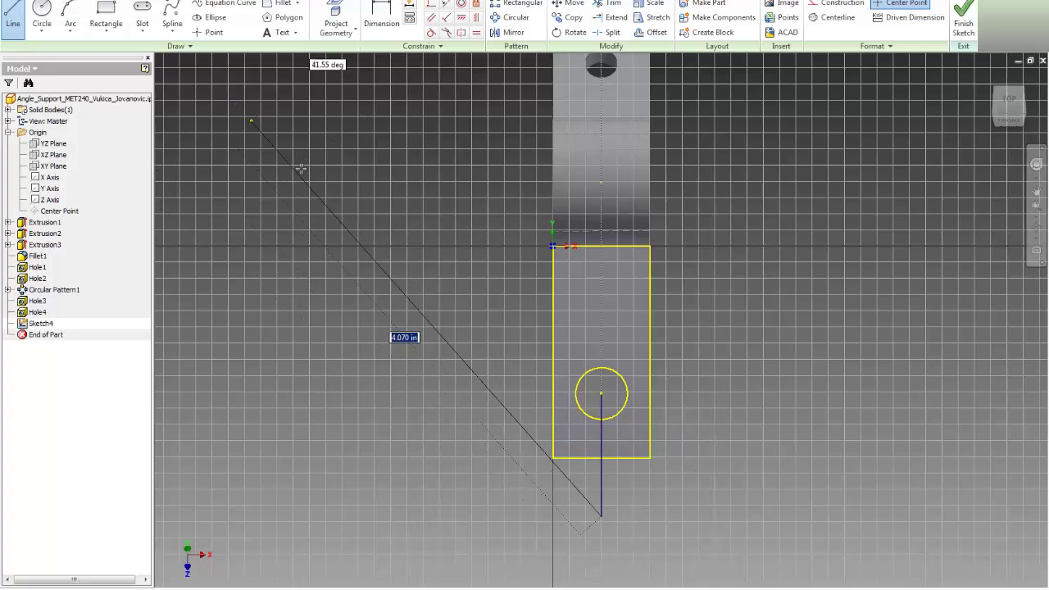
key(Escape)
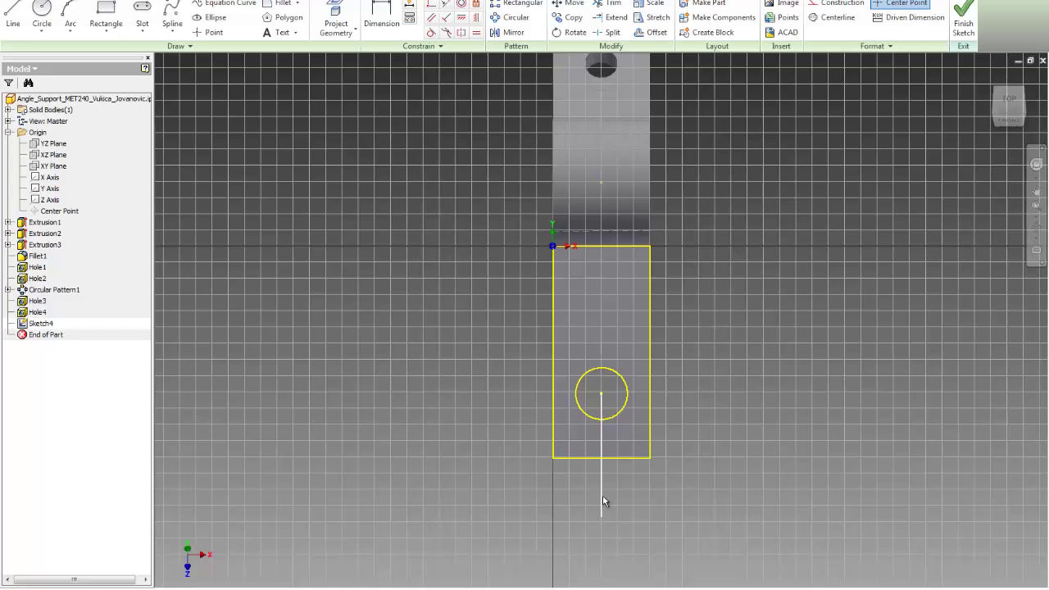
click(602, 495)
click(848, 5)
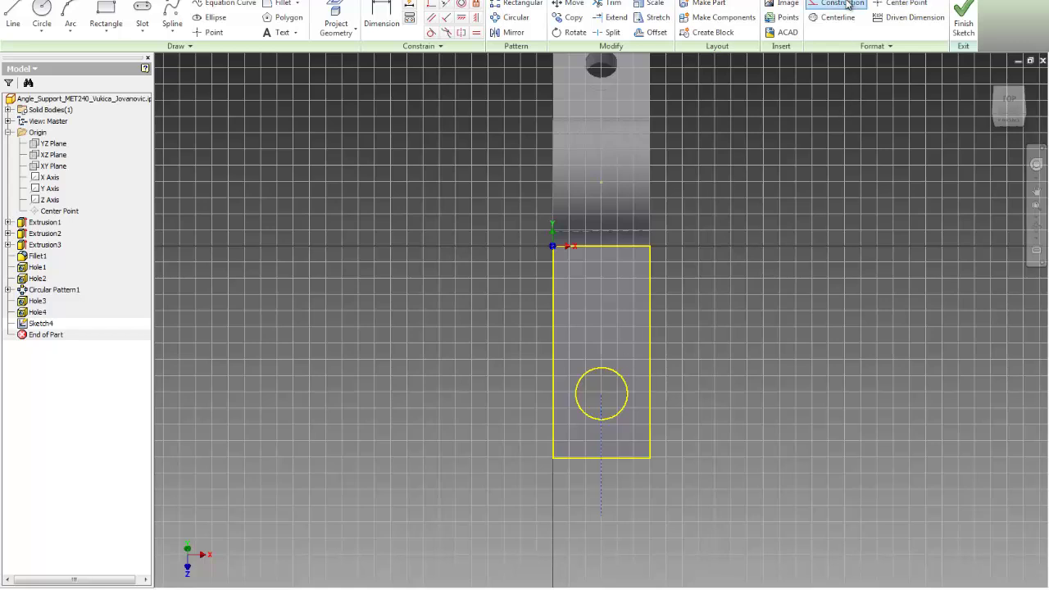
Step: Draw the slot rectangle from the arm's tip edge to just above the circle
click(106, 17)
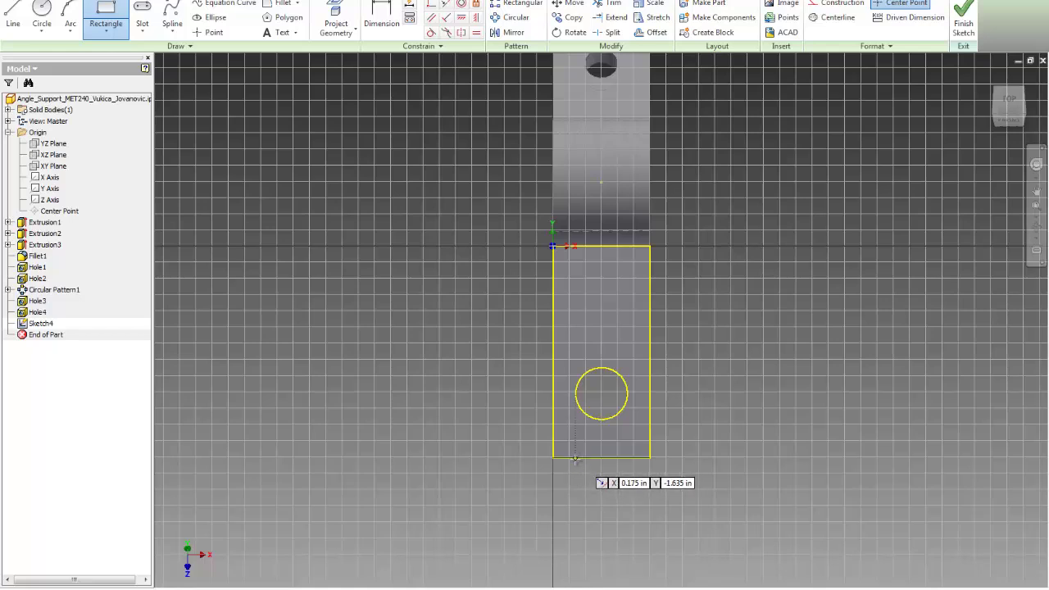
click(566, 457)
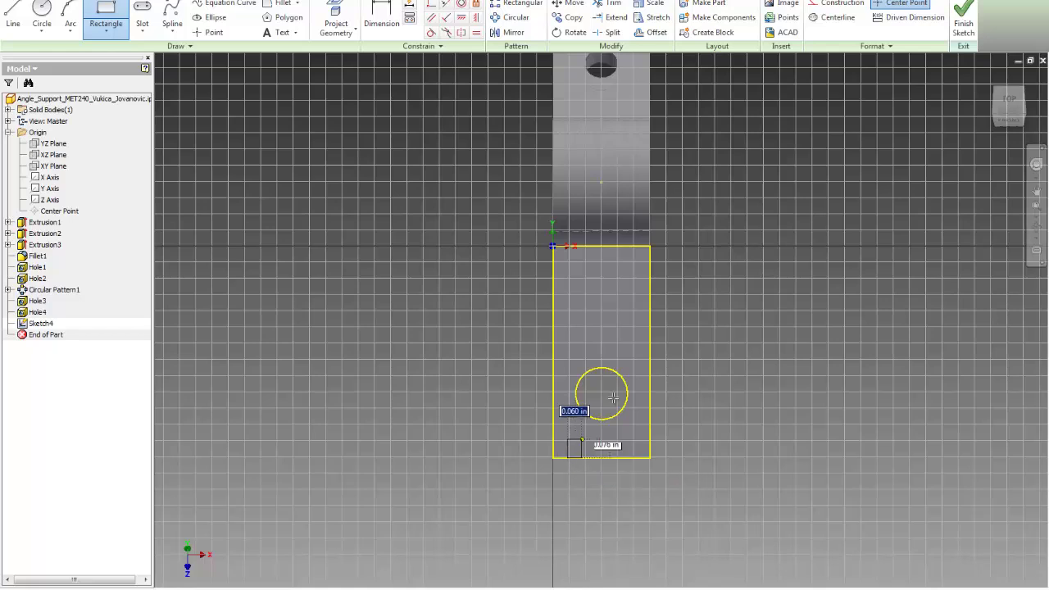
click(633, 337)
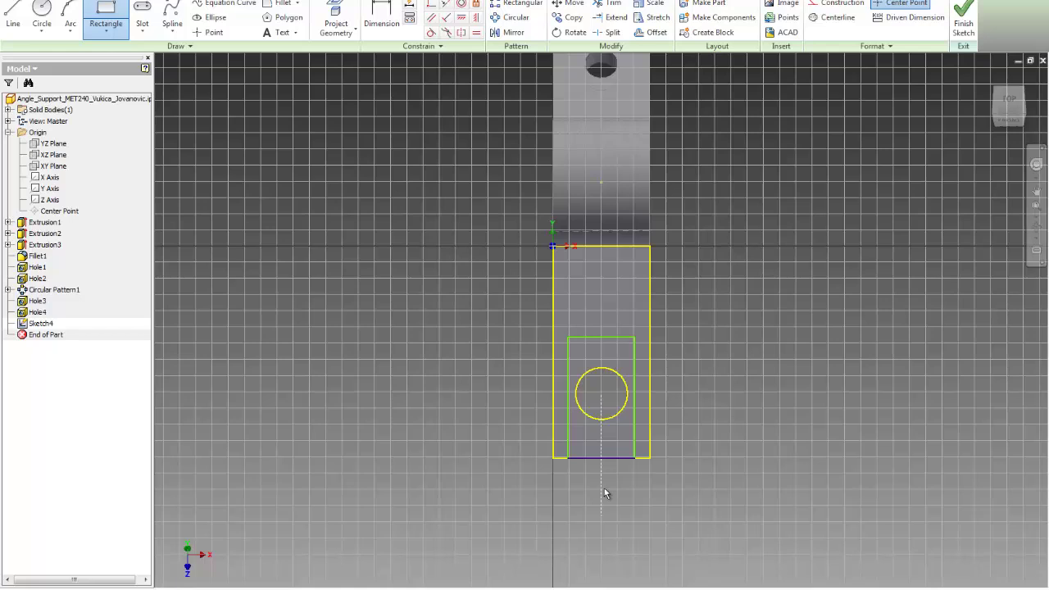
key(Escape)
click(838, 4)
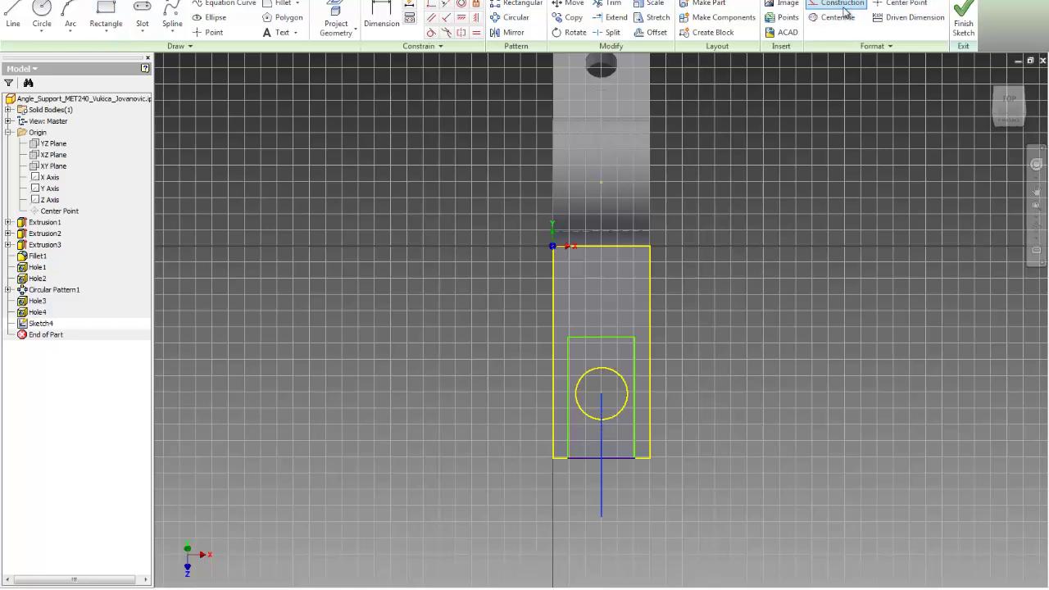
Step: Make the slot rectangle's sides symmetric about the vertical centerline
click(461, 33)
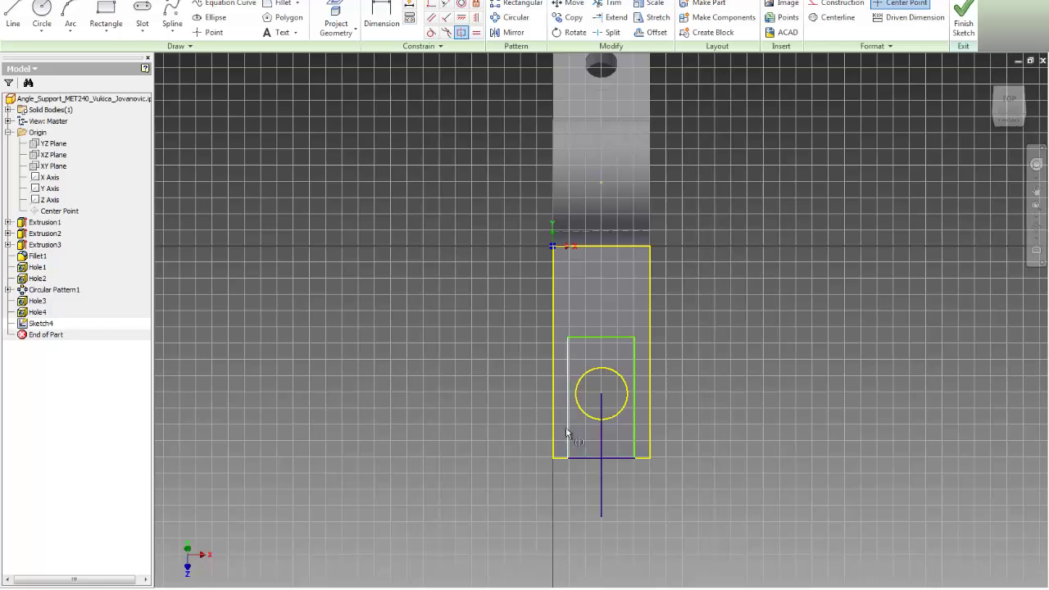
click(568, 430)
click(636, 424)
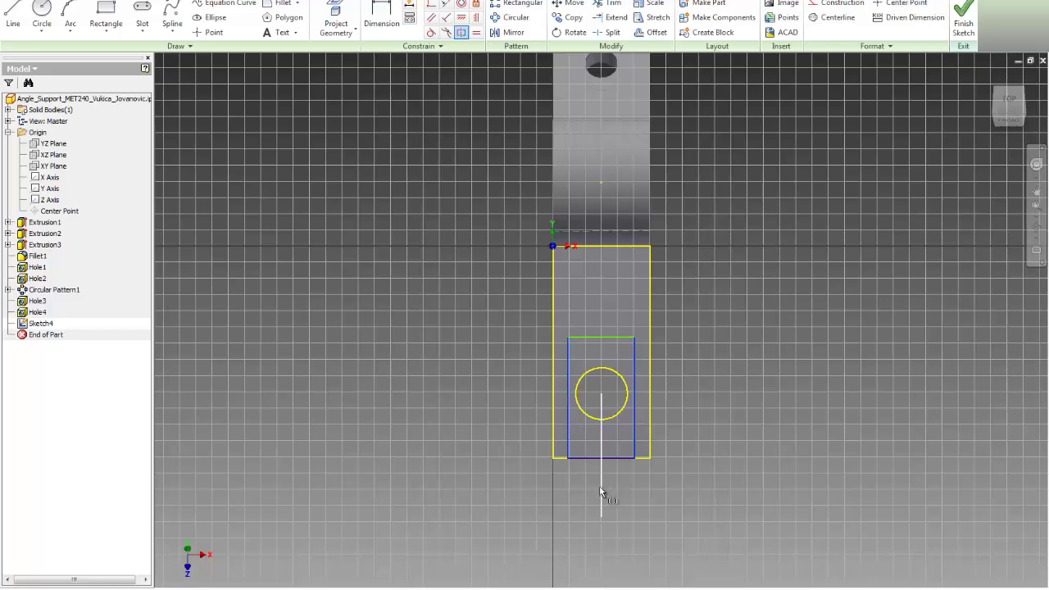
click(601, 485)
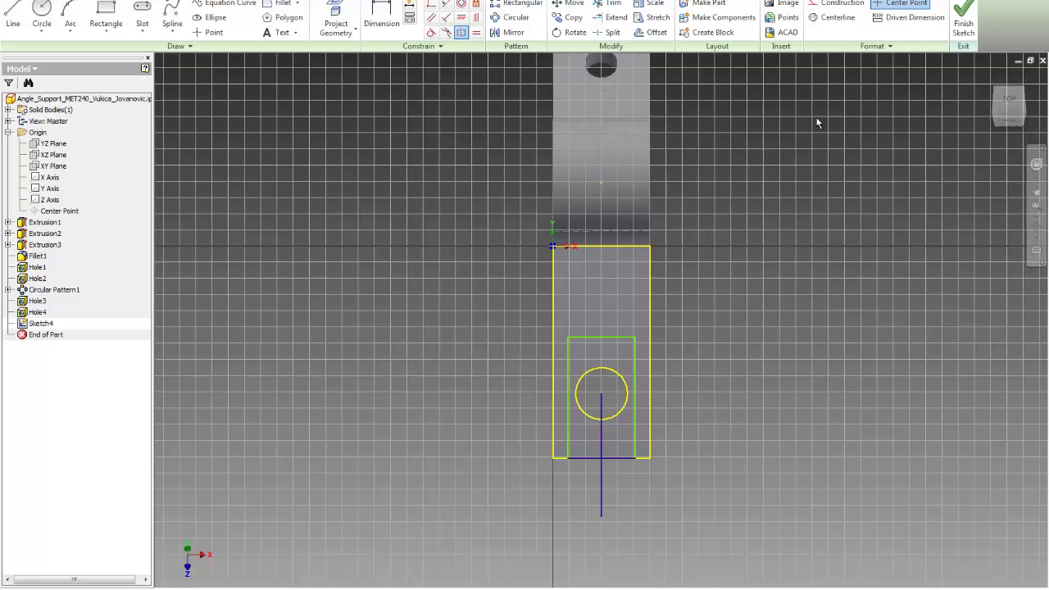
click(603, 459)
click(837, 3)
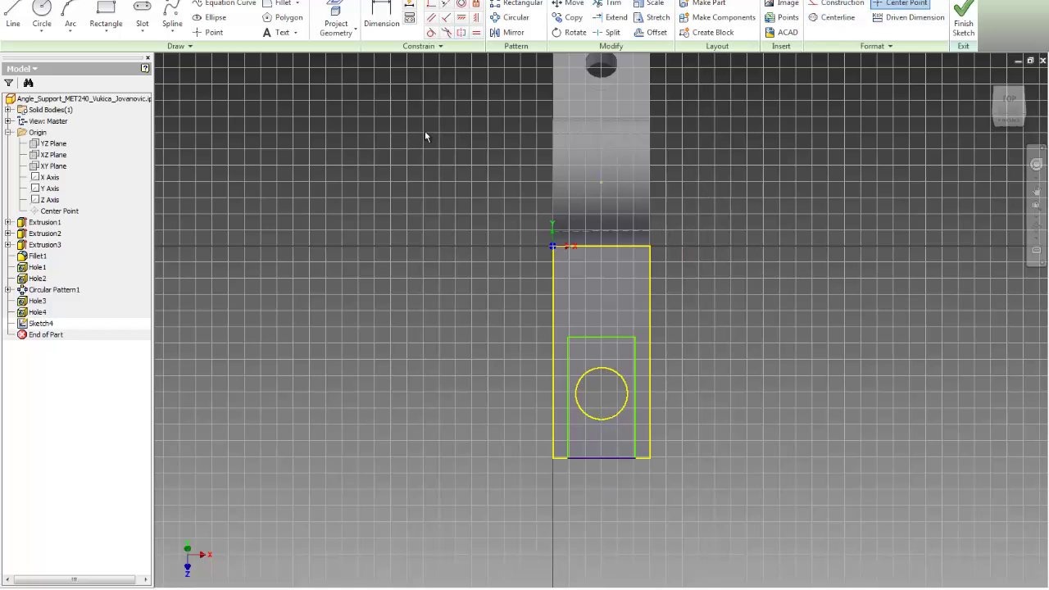
click(382, 23)
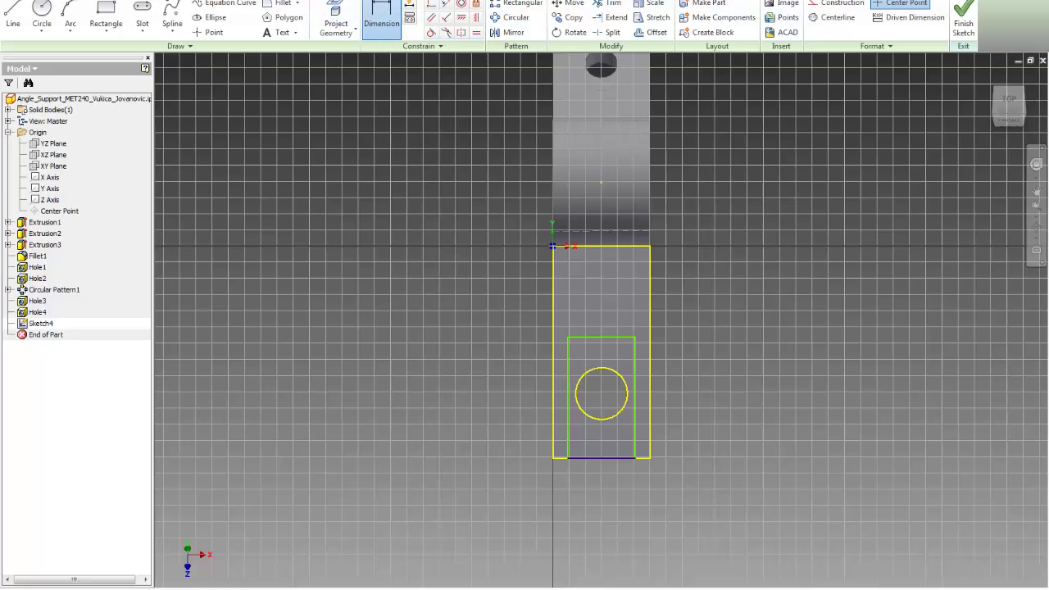
Step: Dimension the slot width to 0.1, correcting the first value entered
key(alt+Tab)
click(599, 343)
click(590, 536)
text(10)
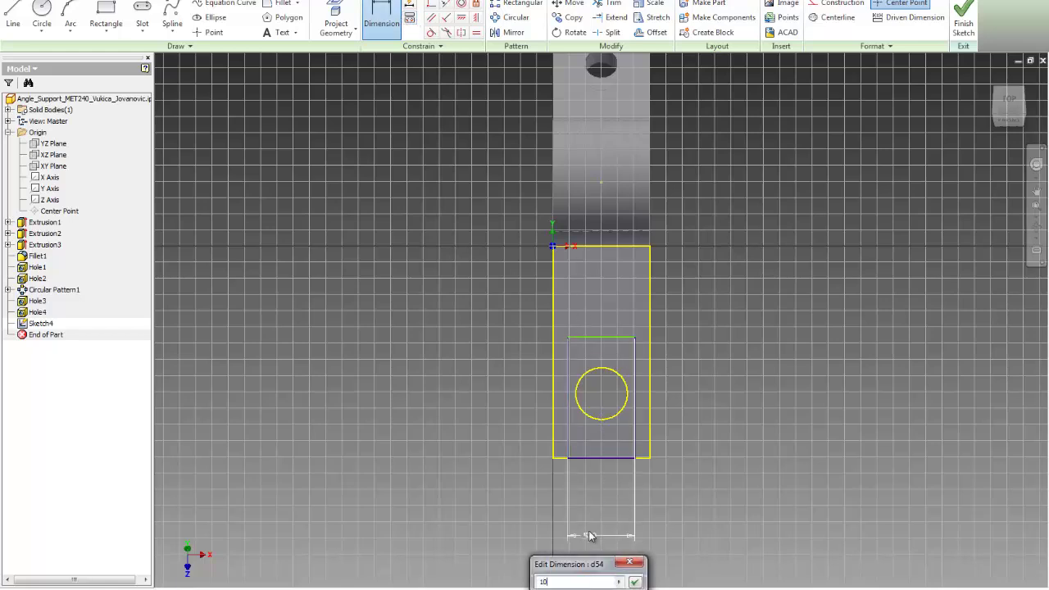
key(Return)
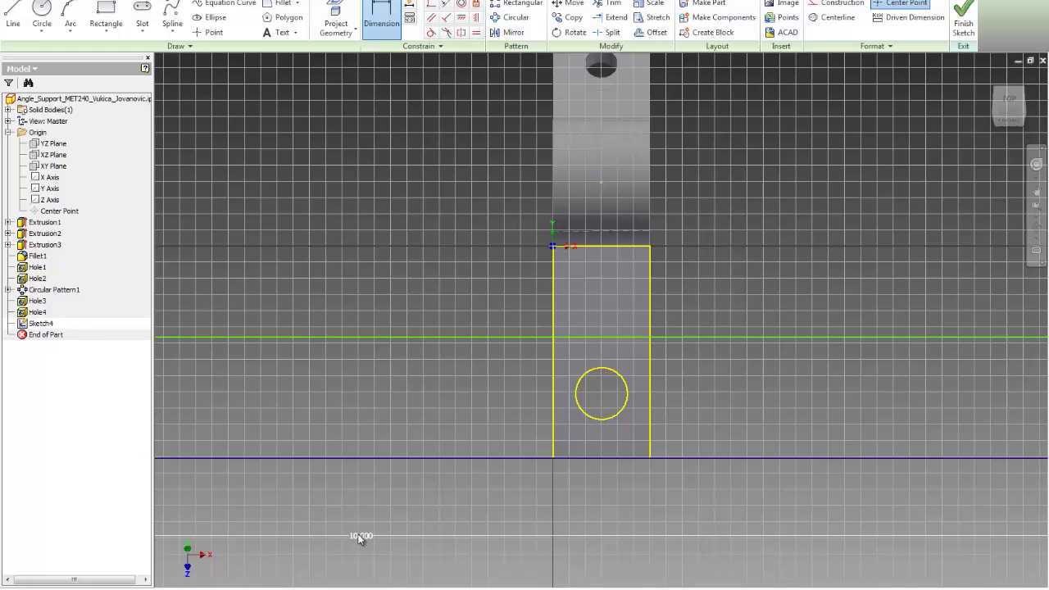
double_click(360, 537)
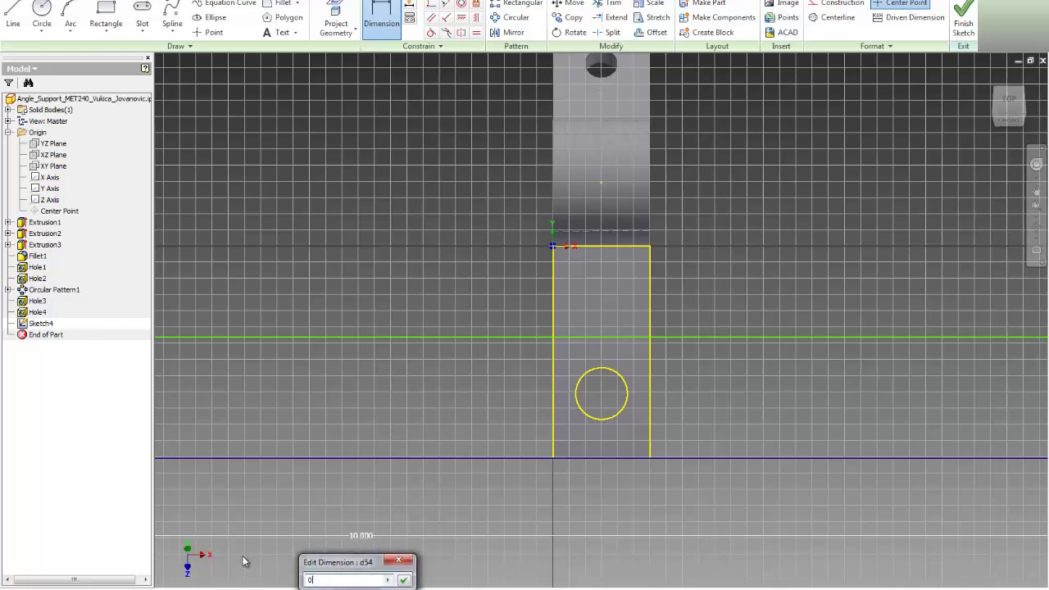
key(Return)
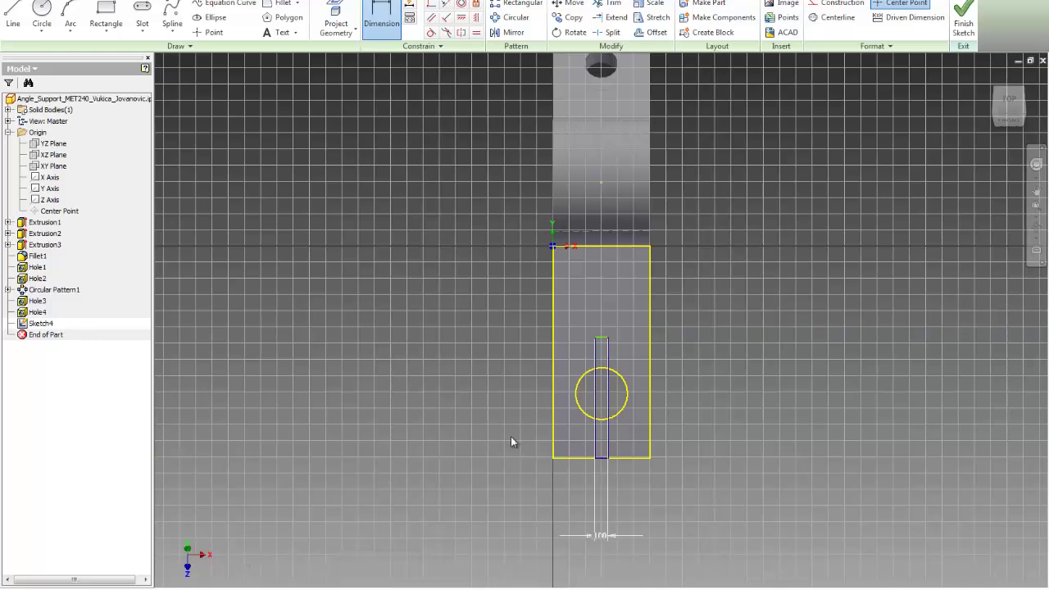
Step: Dimension the slot length to 0.5 and finish the sketch
scroll(510, 442, up, 3)
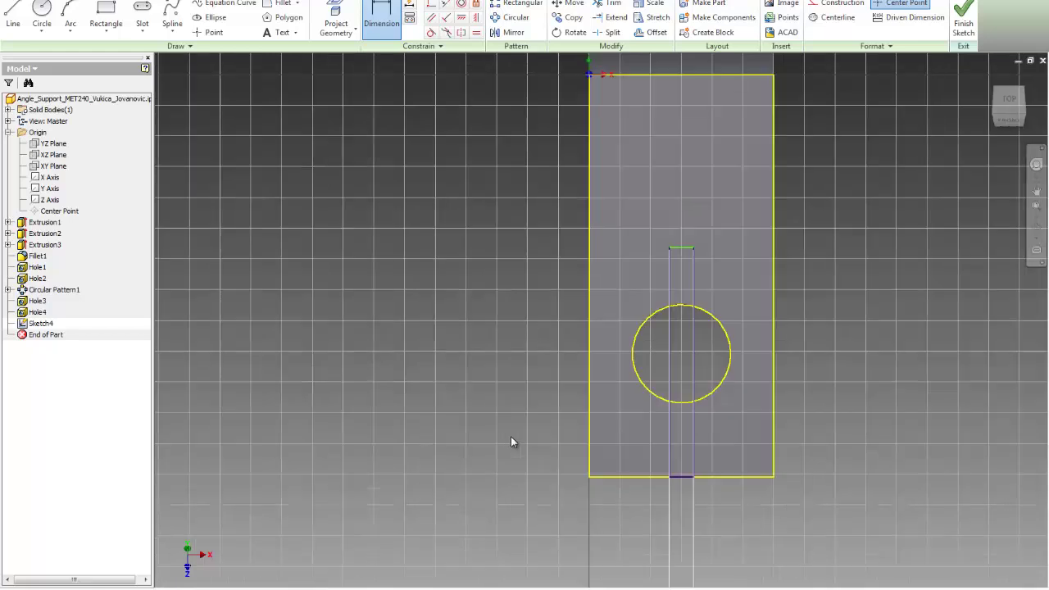
click(696, 297)
click(844, 363)
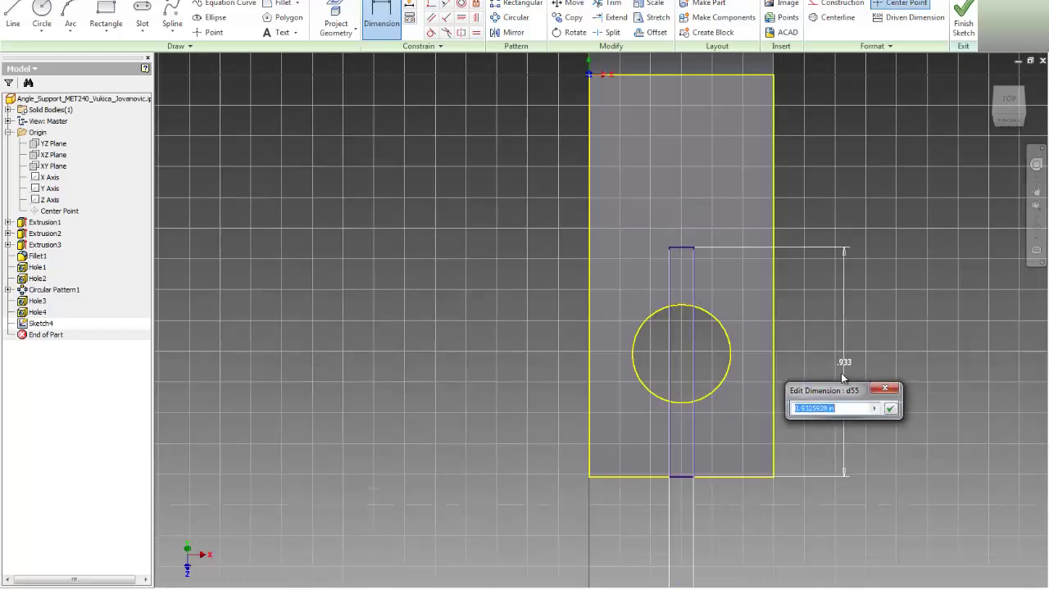
text(0.5)
key(Return)
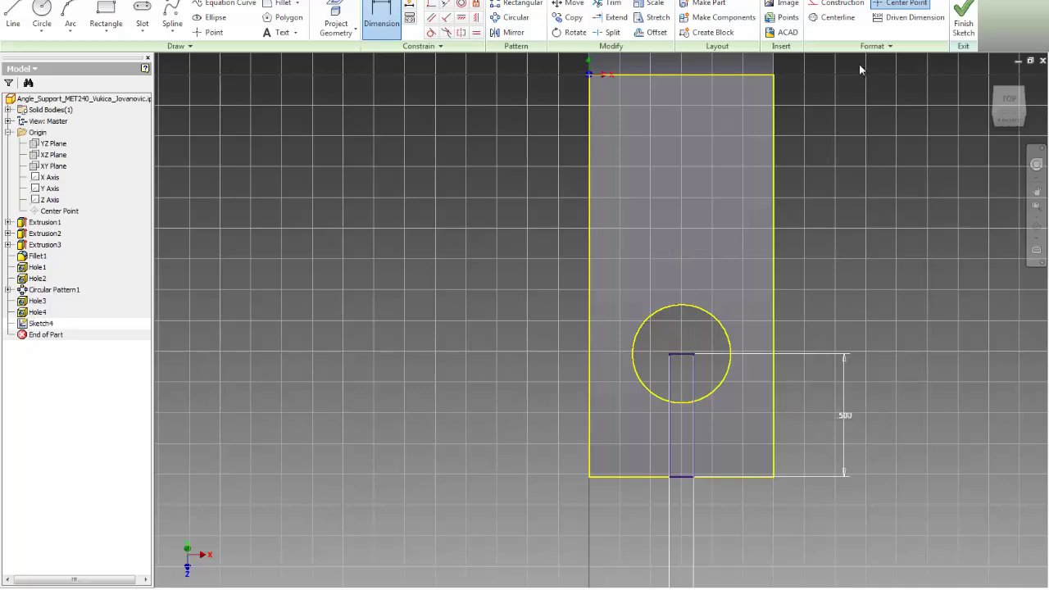
click(963, 18)
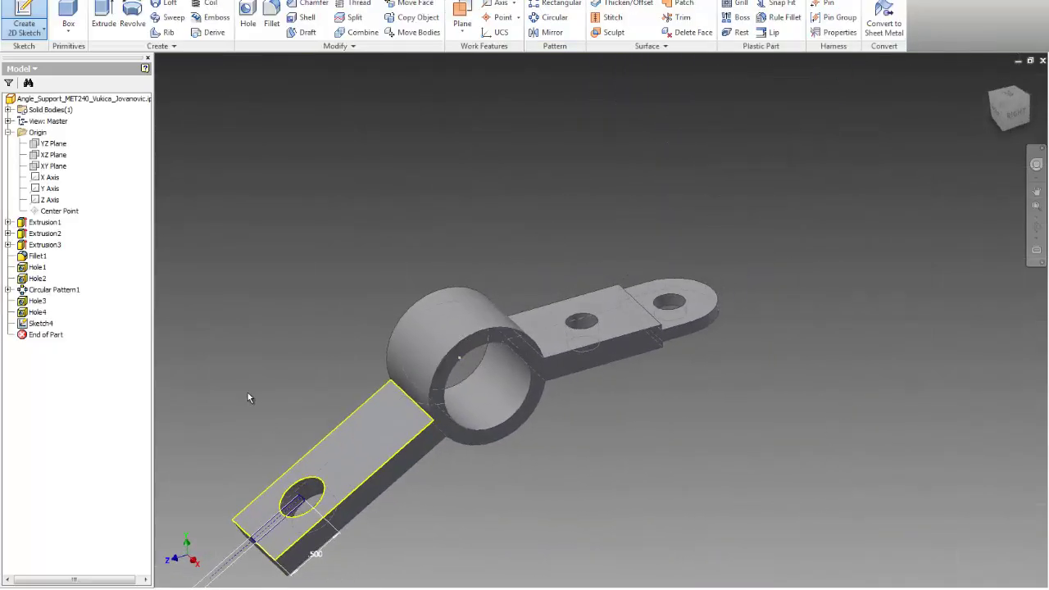
Step: Extrude the slot profile as a through-all cut in the arm's tip, then return to the home view
click(105, 11)
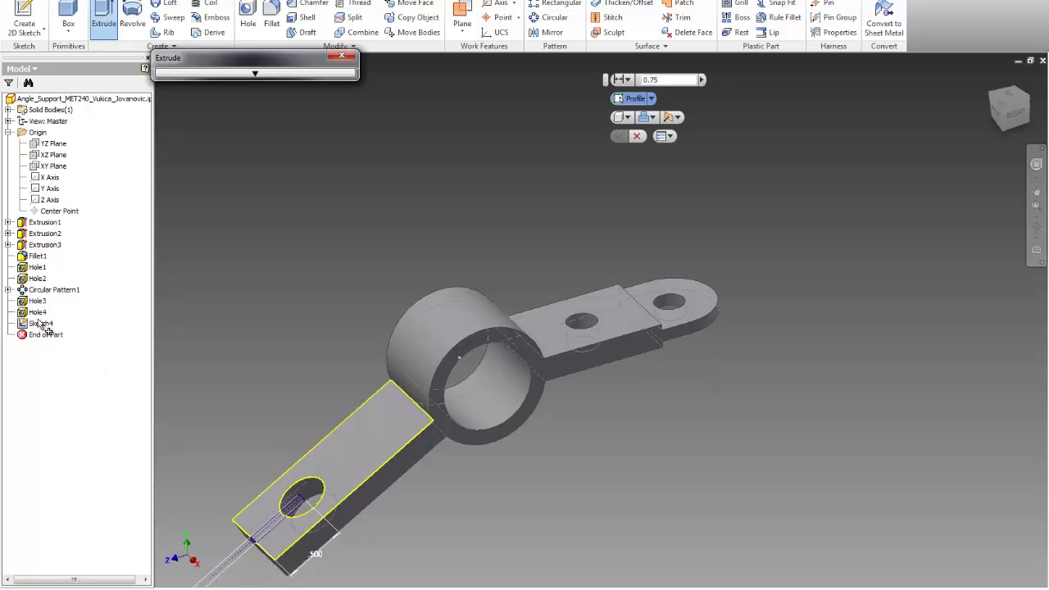
scroll(238, 553, down, 4)
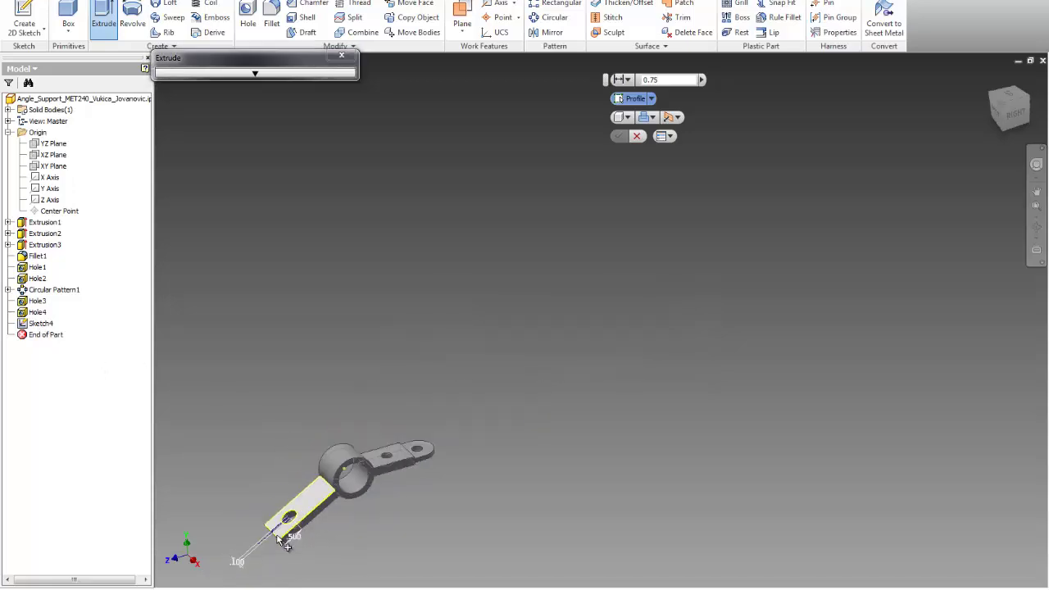
scroll(270, 545, up, 10)
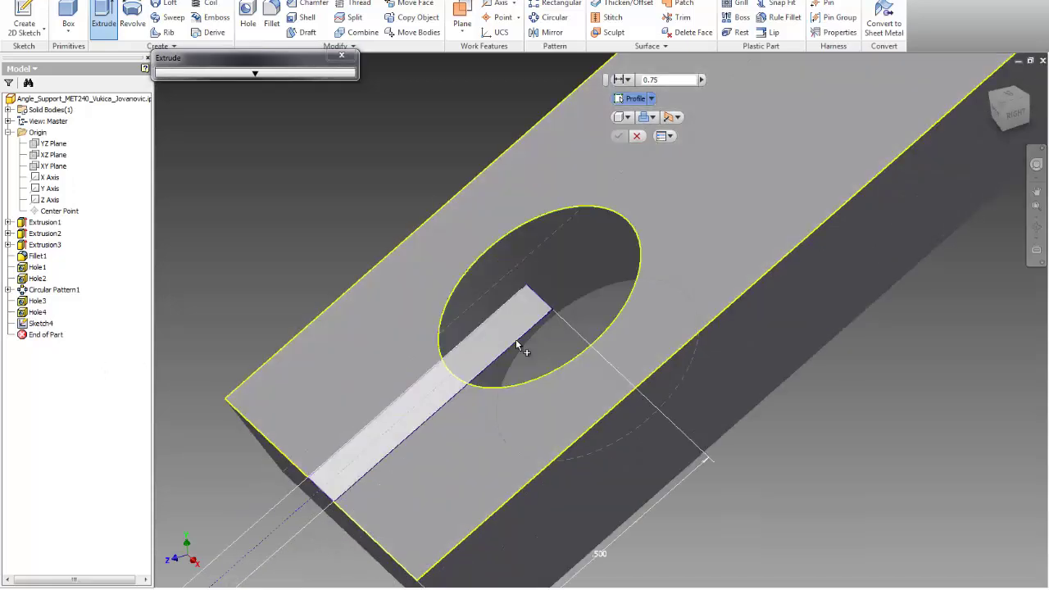
click(515, 338)
scroll(459, 332, down, 3)
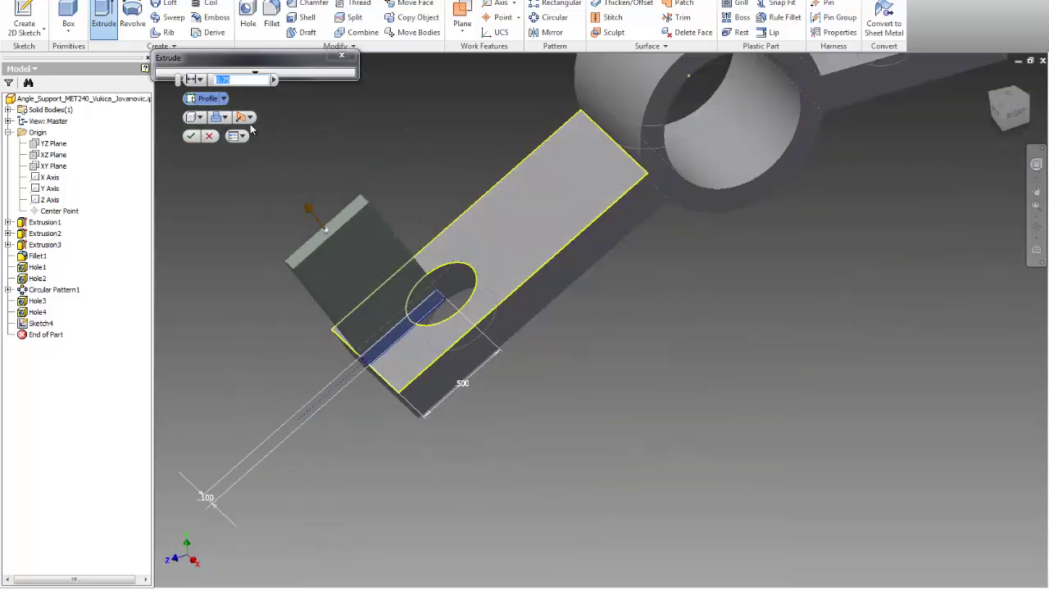
click(223, 117)
click(233, 146)
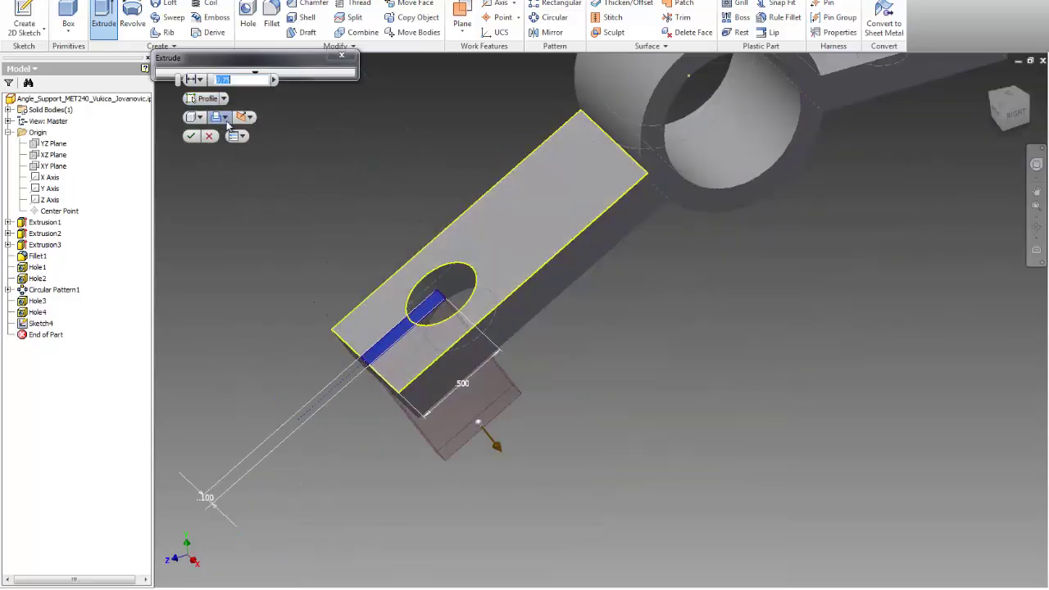
click(201, 80)
click(223, 150)
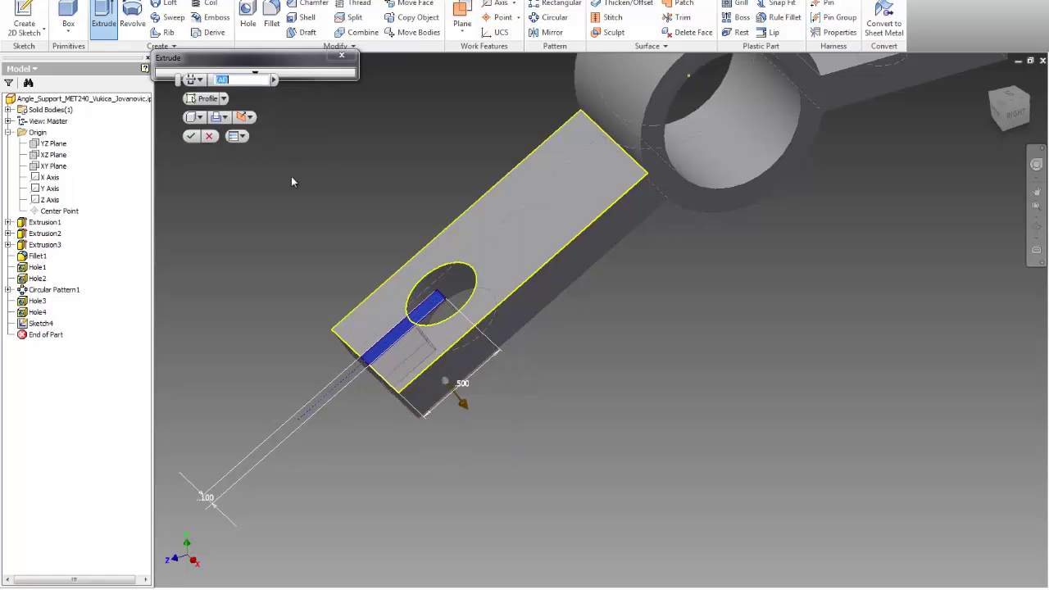
click(194, 138)
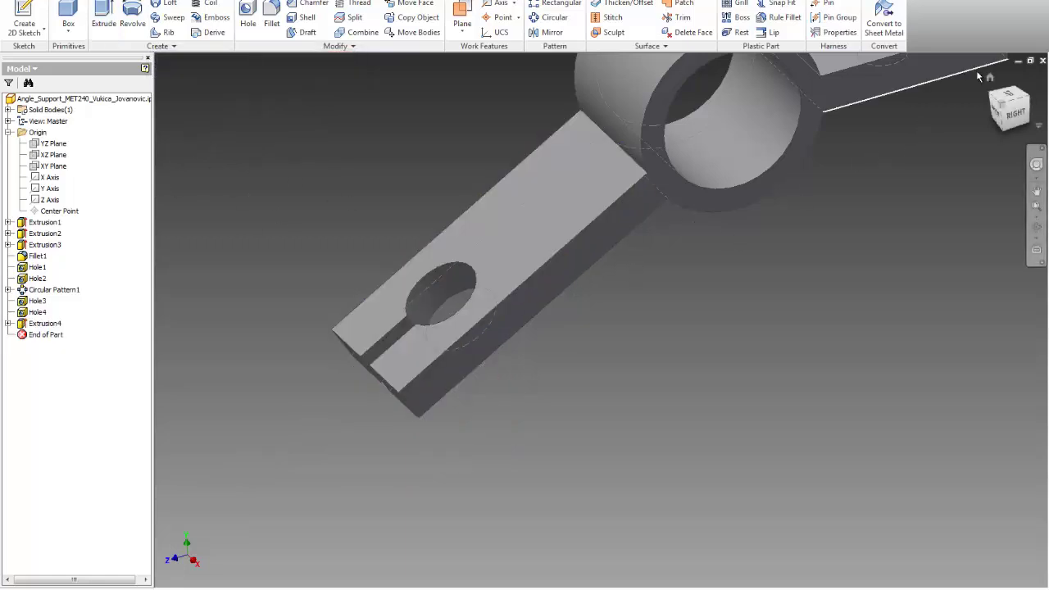
click(988, 77)
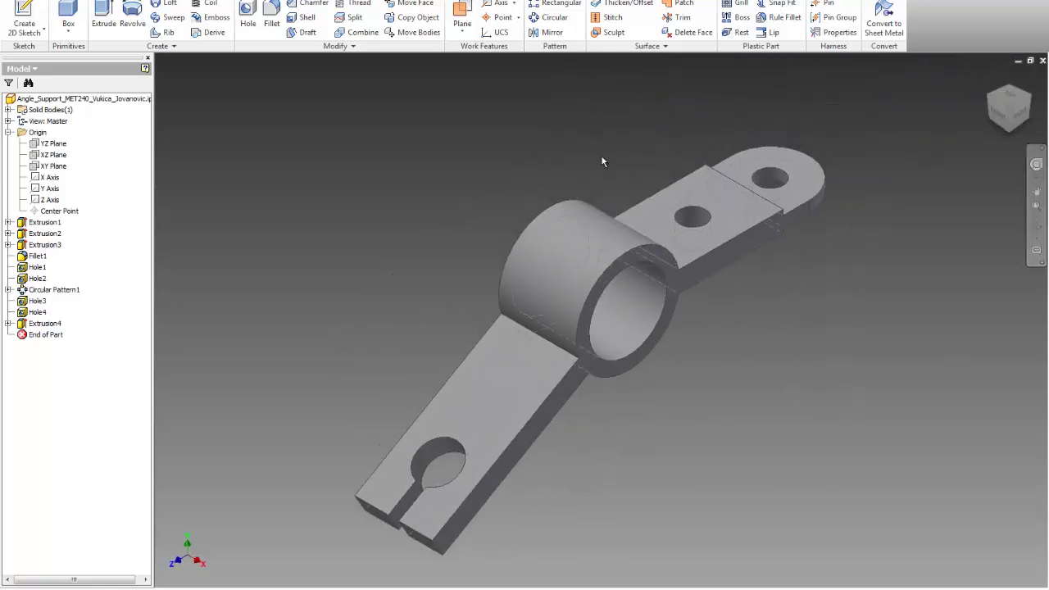
Step: Switch the visual style to Shaded with Edges
click(200, 2)
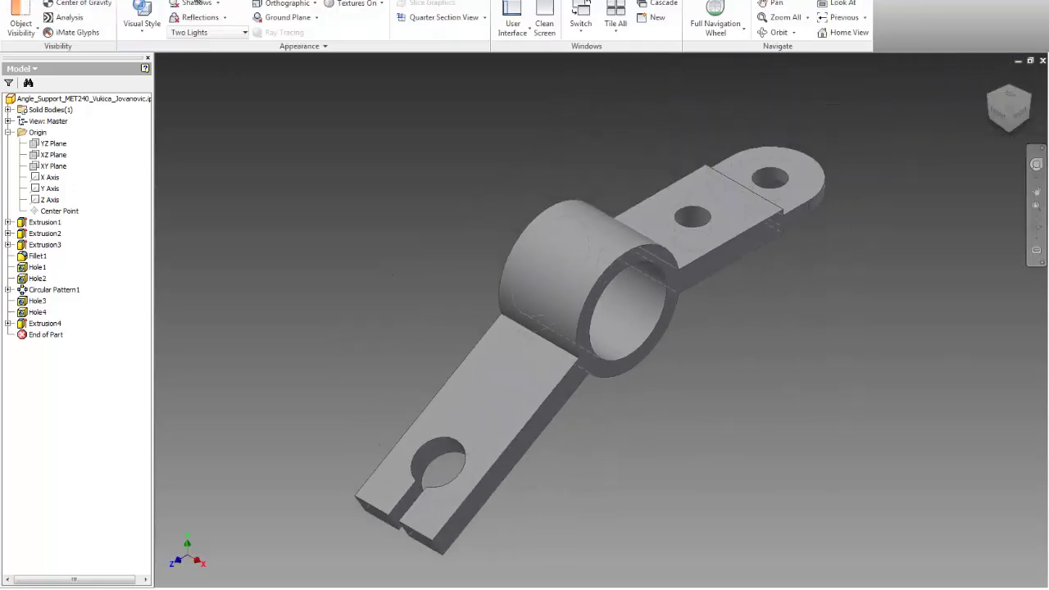
click(143, 29)
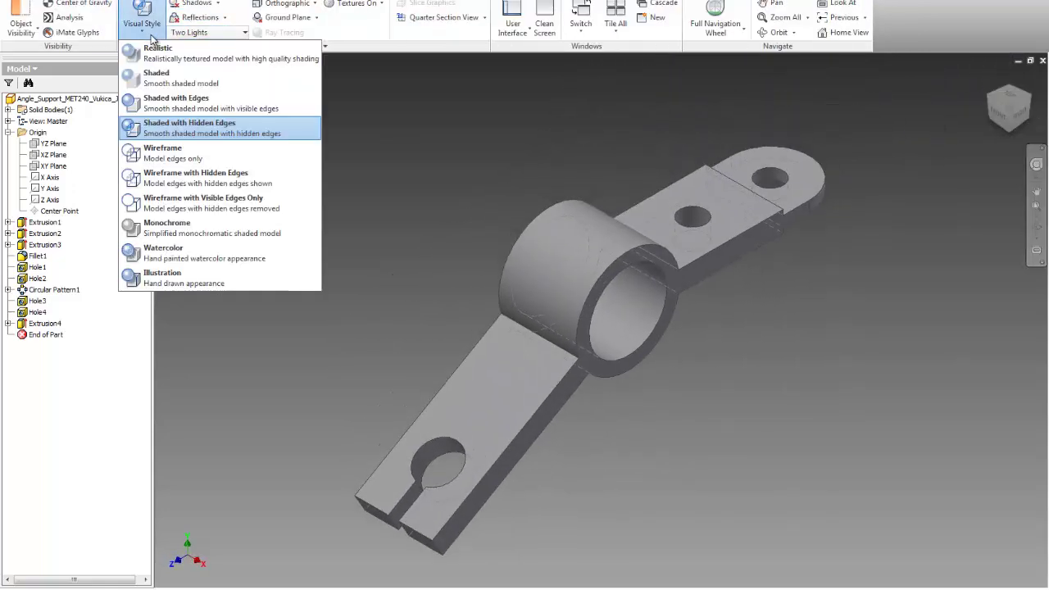
click(162, 107)
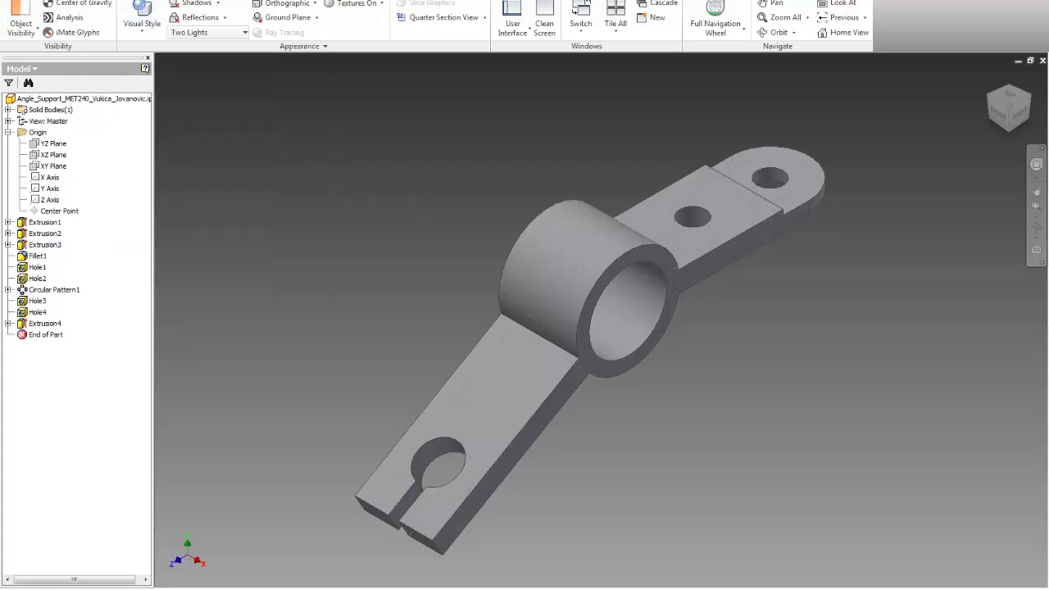
Step: Export the part as a PDF and save it
click(16, 2)
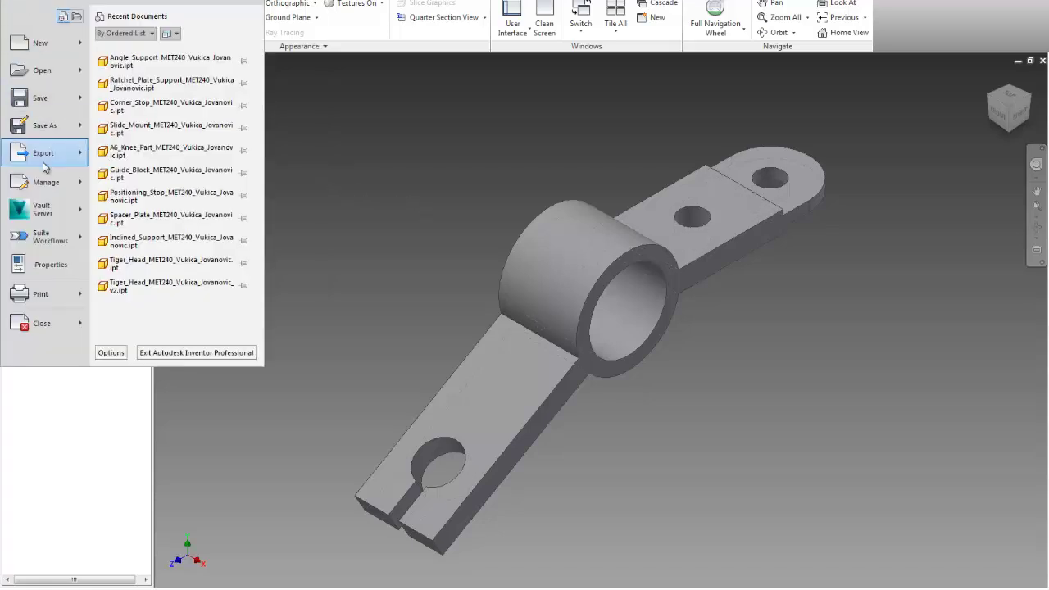
mouse_move(49, 155)
click(147, 95)
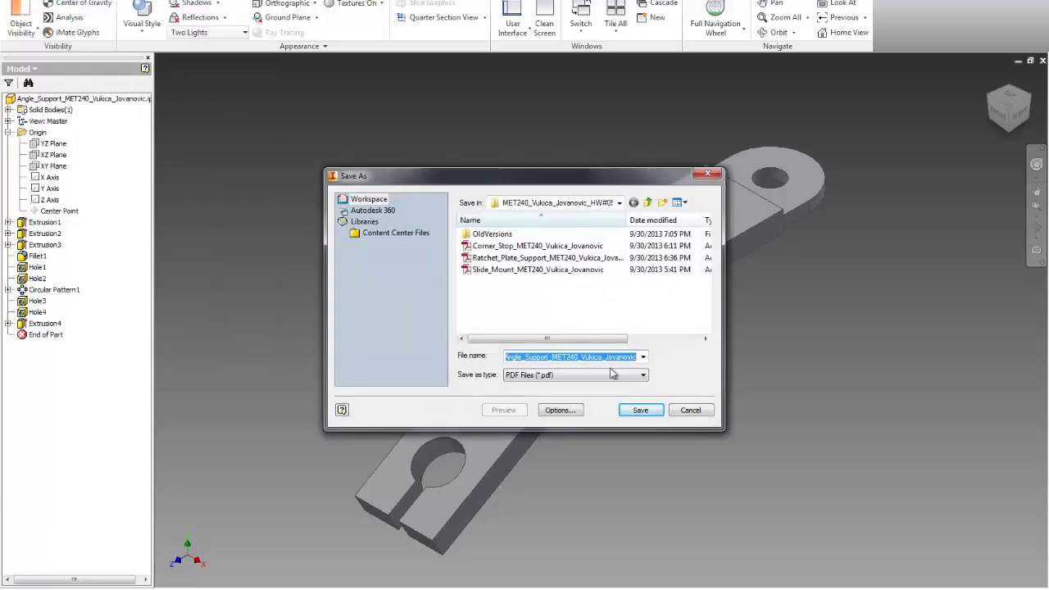
click(638, 410)
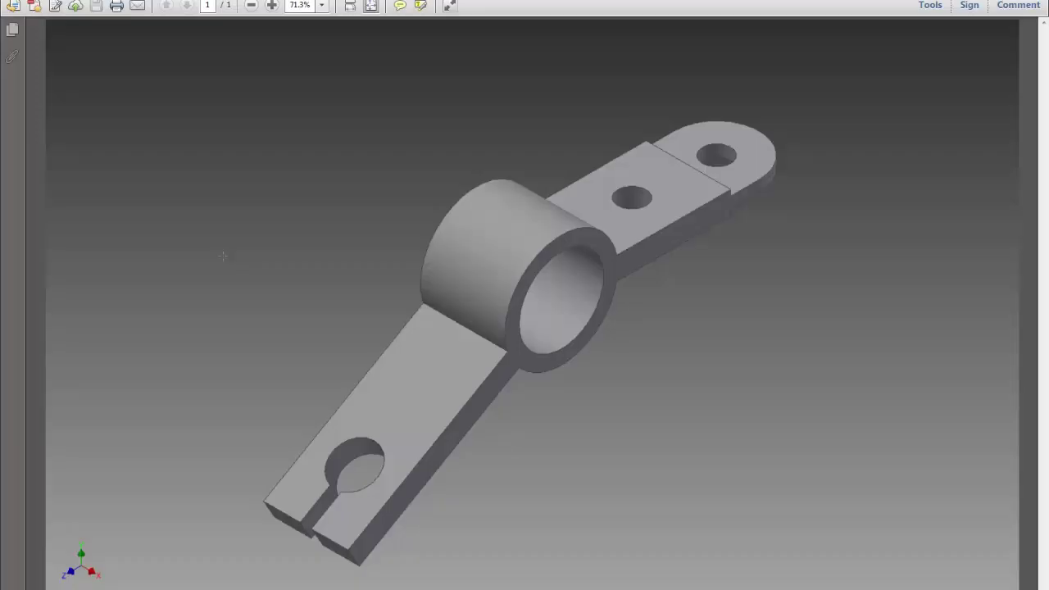